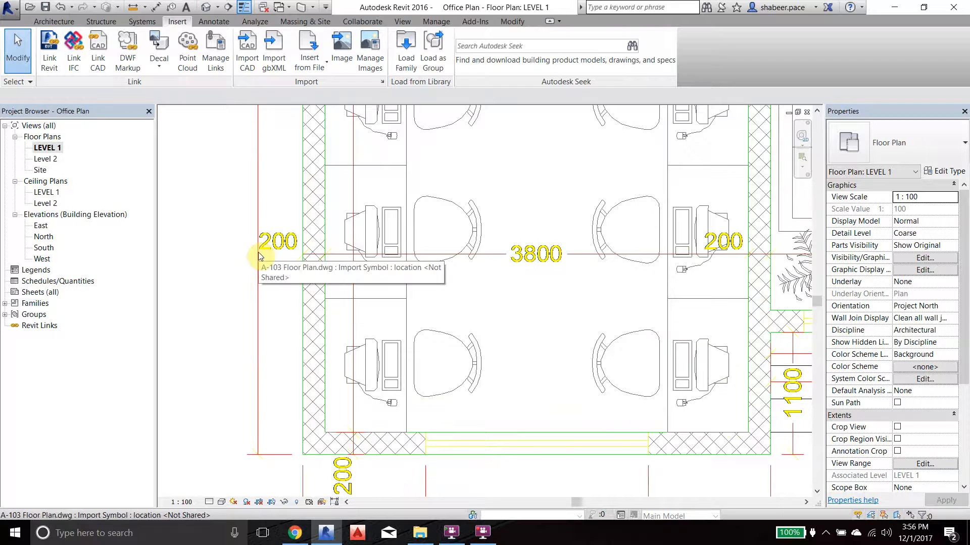
Step: Start an architectural wall and choose the Basic Wall type Generic - 200mm
{"action": "scroll", "coordinate": [266, 251], "scroll_direction": "up", "scroll_amount": 3}
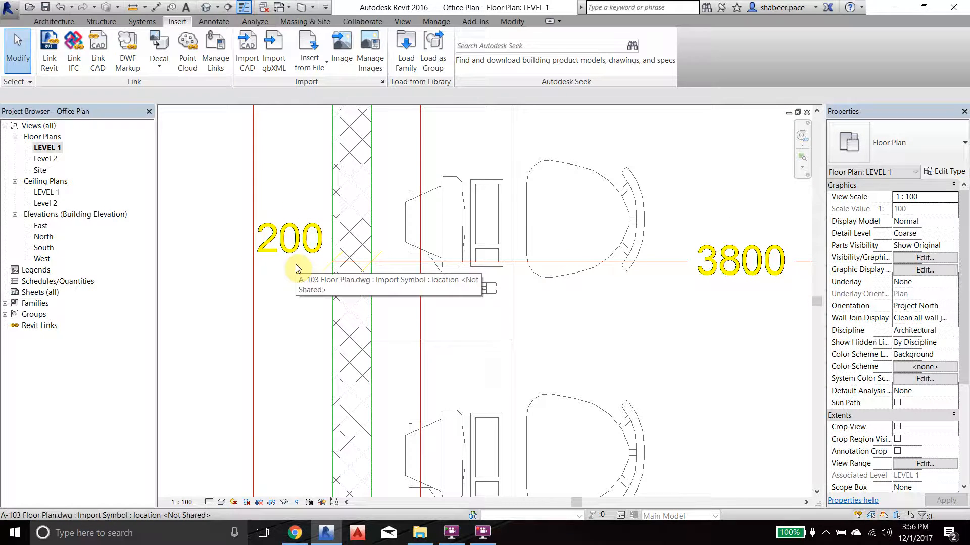
{"action": "scroll", "coordinate": [310, 211], "scroll_direction": "down", "scroll_amount": 4}
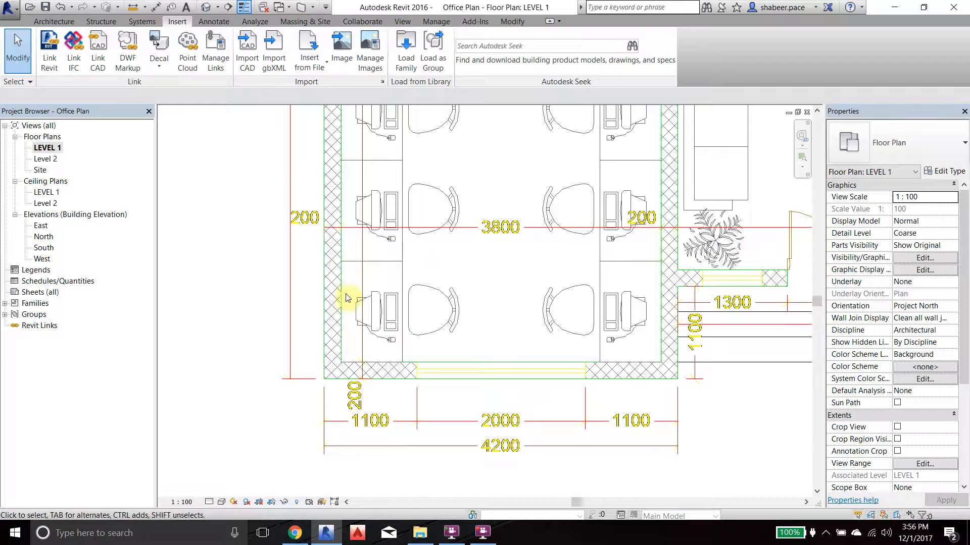
{"action": "middle_click_drag", "start_coordinate": [362, 180], "coordinate": [346, 212]}
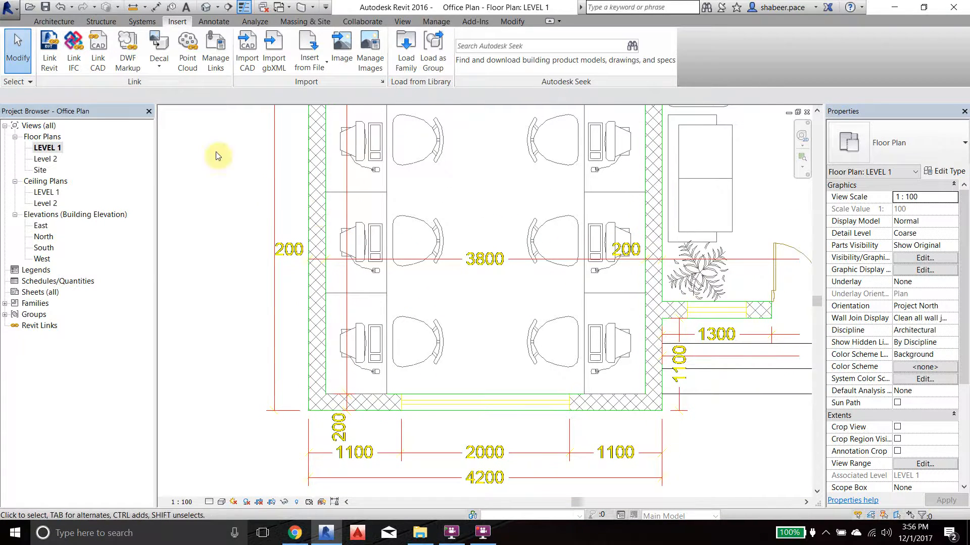
{"action": "left_click", "coordinate": [53, 21]}
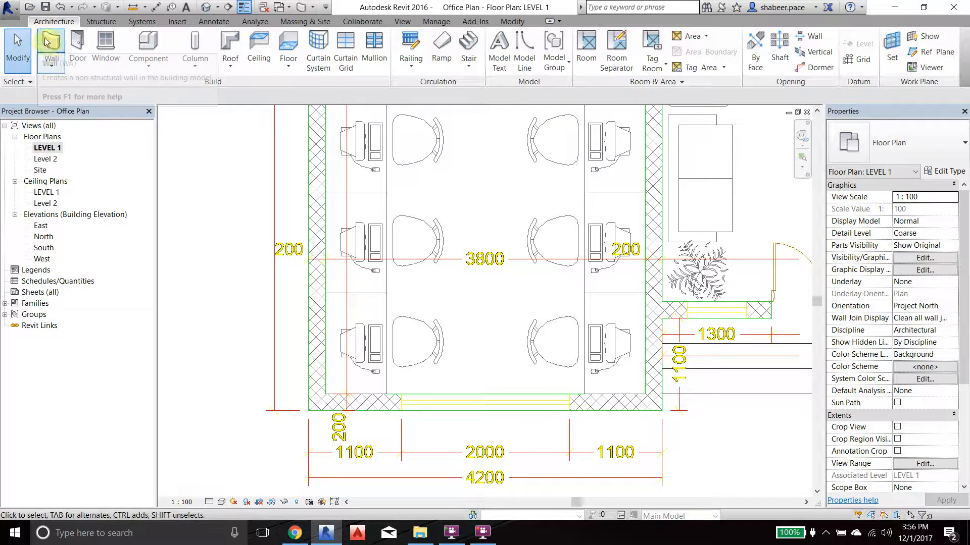
{"action": "left_click", "coordinate": [50, 71]}
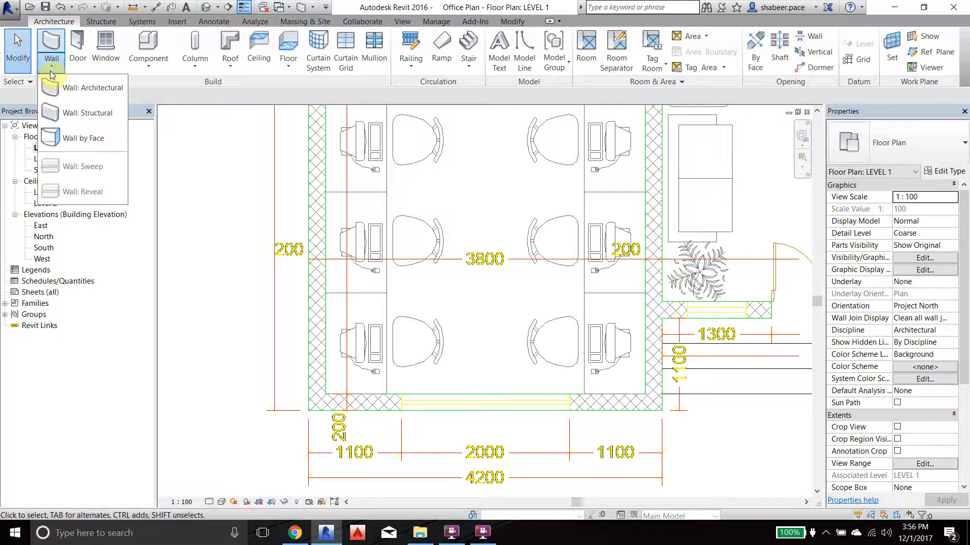
{"action": "left_click", "coordinate": [89, 89]}
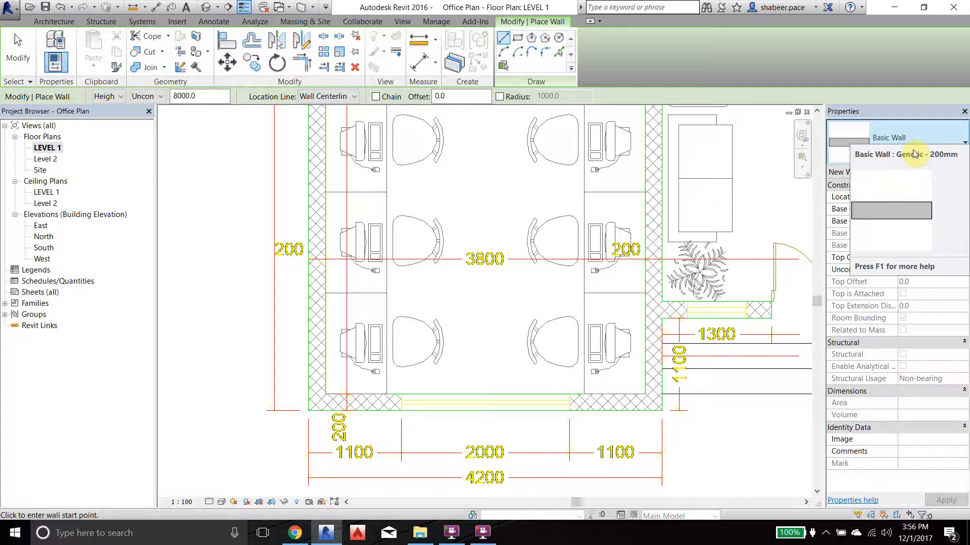
{"action": "left_click", "coordinate": [965, 144]}
{"action": "scroll", "coordinate": [925, 263], "scroll_direction": "up", "scroll_amount": 1}
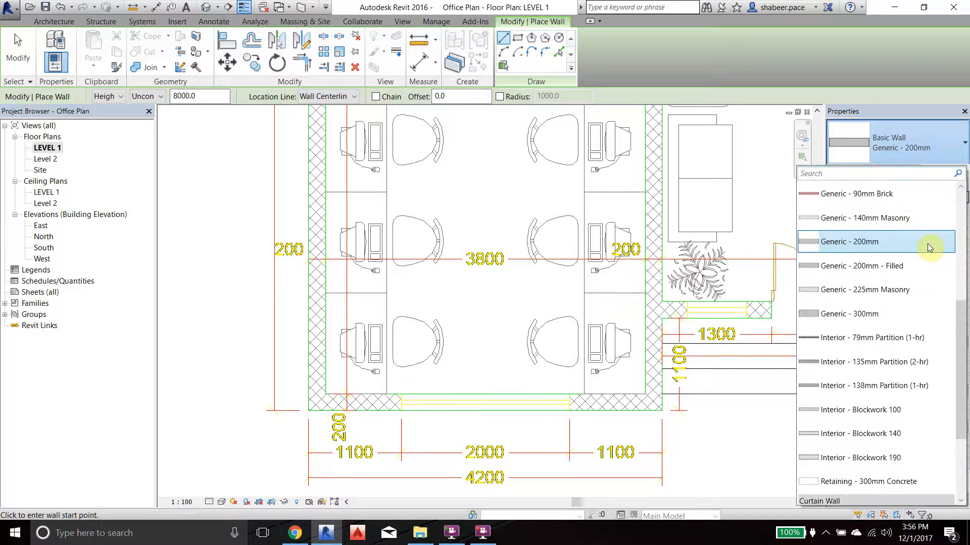
{"action": "scroll", "coordinate": [924, 237], "scroll_direction": "up", "scroll_amount": 3}
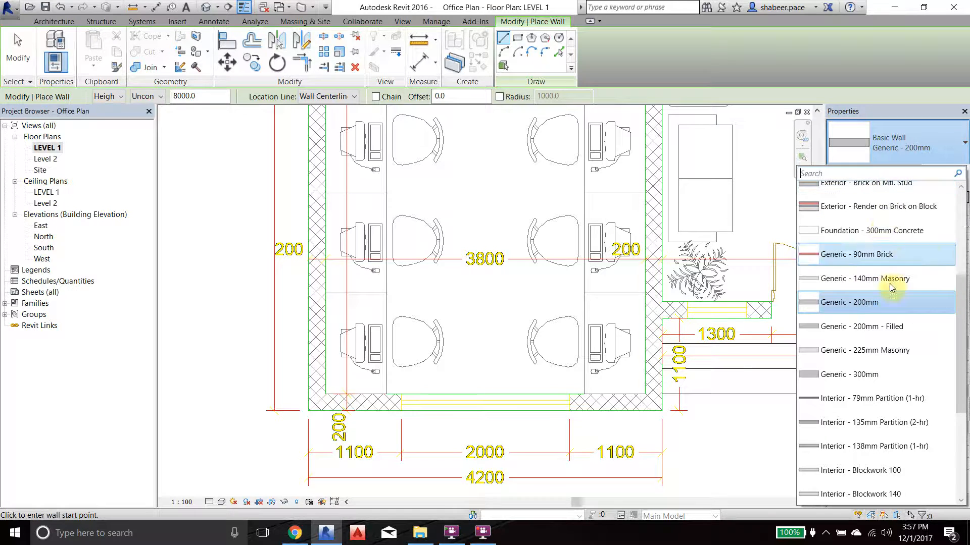
{"action": "left_click", "coordinate": [865, 303]}
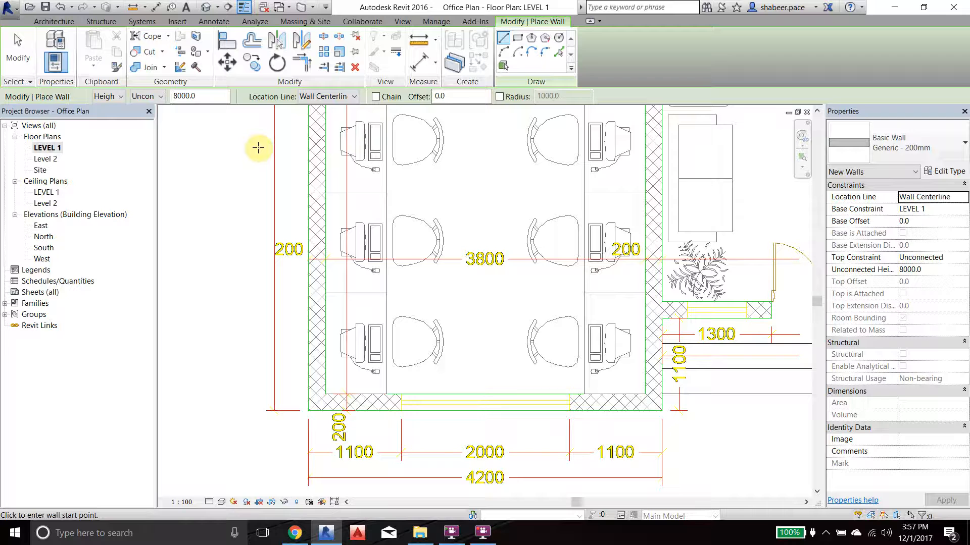
Step: Restart the architectural wall with its height up to Level 2 and its location line at Finish Face: Exterior
{"action": "left_click", "coordinate": [15, 51]}
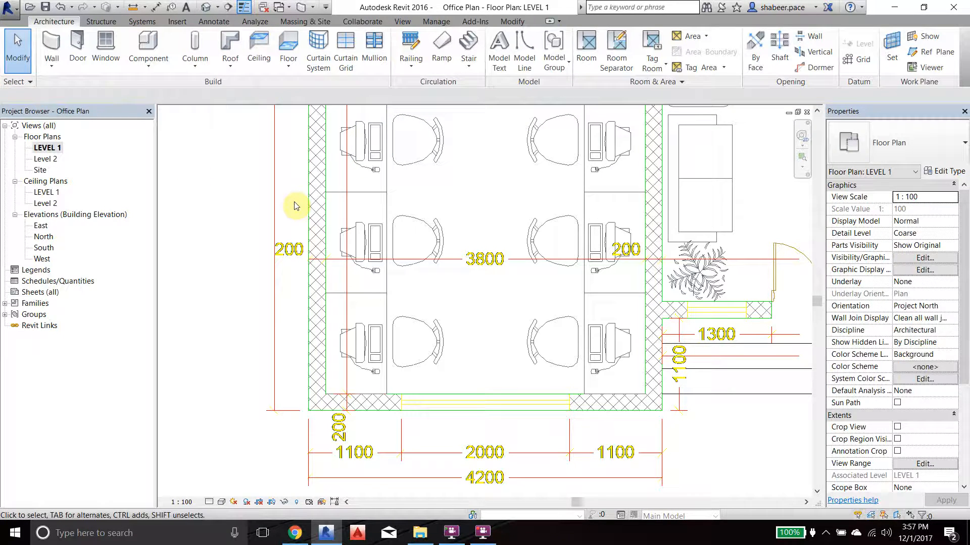
{"action": "left_click", "coordinate": [52, 69]}
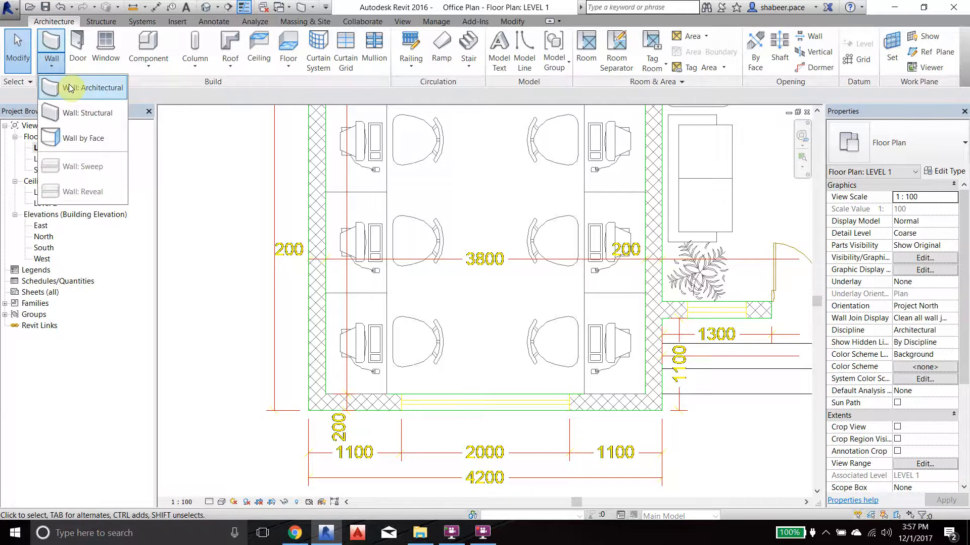
{"action": "left_click", "coordinate": [70, 89]}
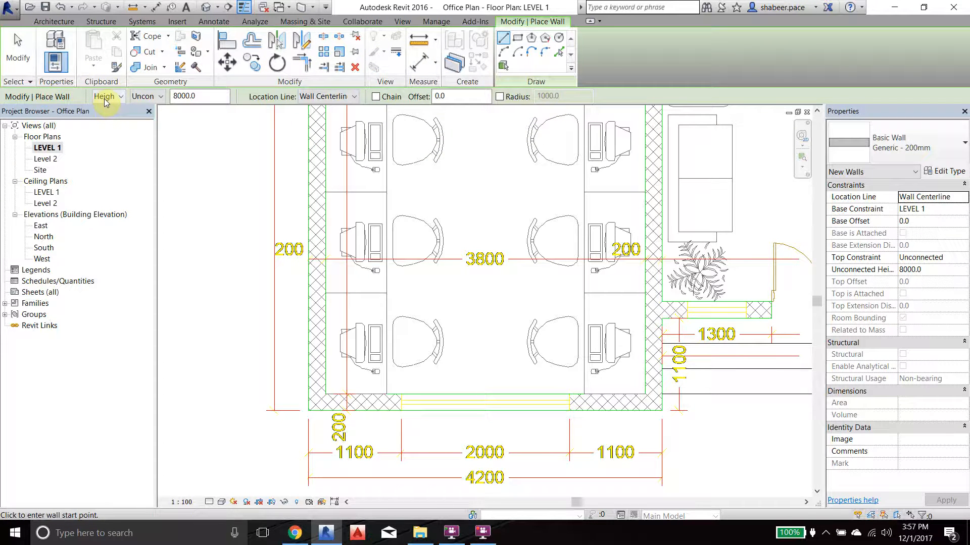
{"action": "left_click", "coordinate": [161, 97]}
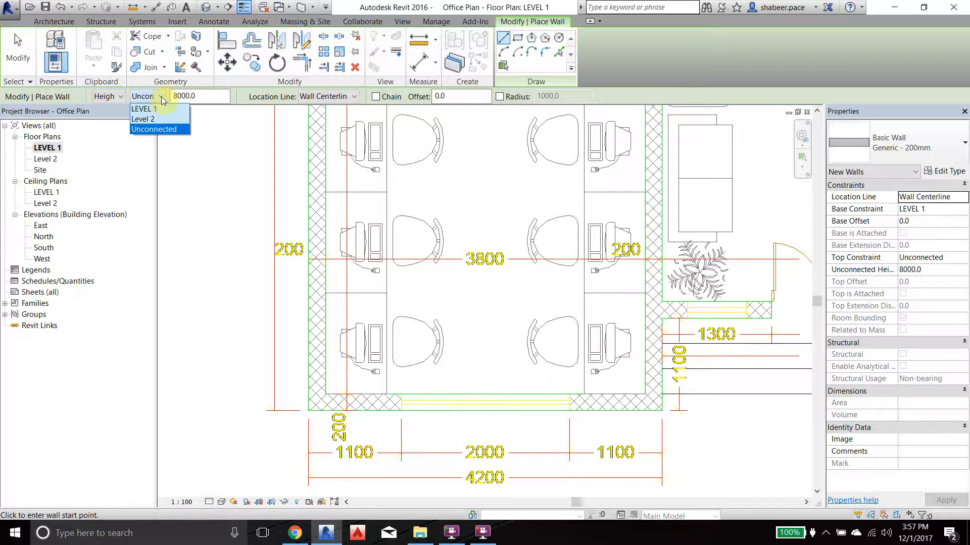
{"action": "left_click", "coordinate": [148, 120]}
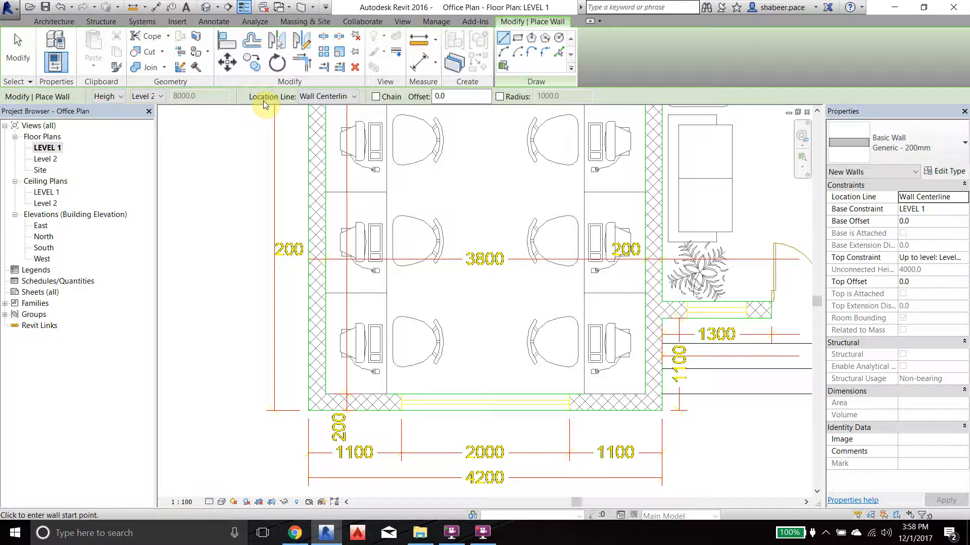
{"action": "left_click", "coordinate": [355, 97]}
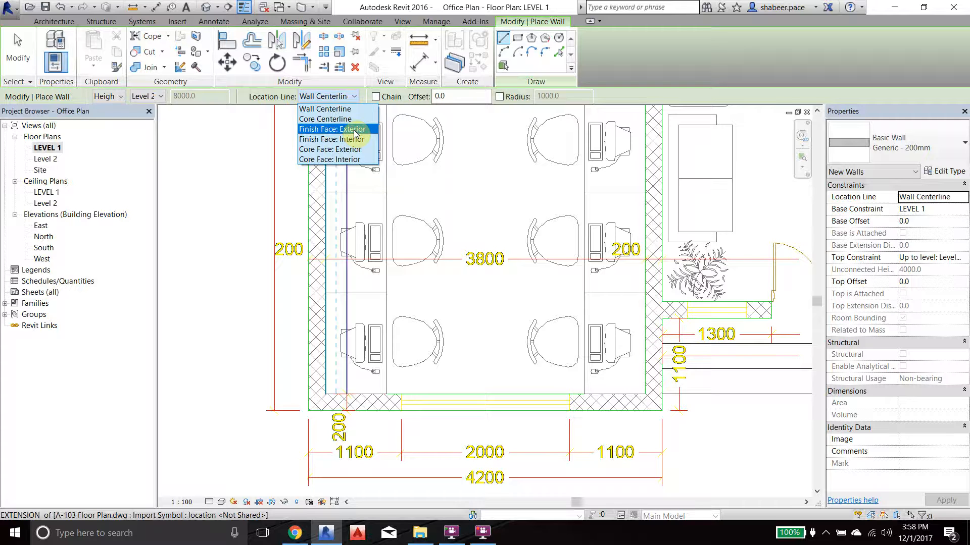
{"action": "left_click", "coordinate": [355, 129]}
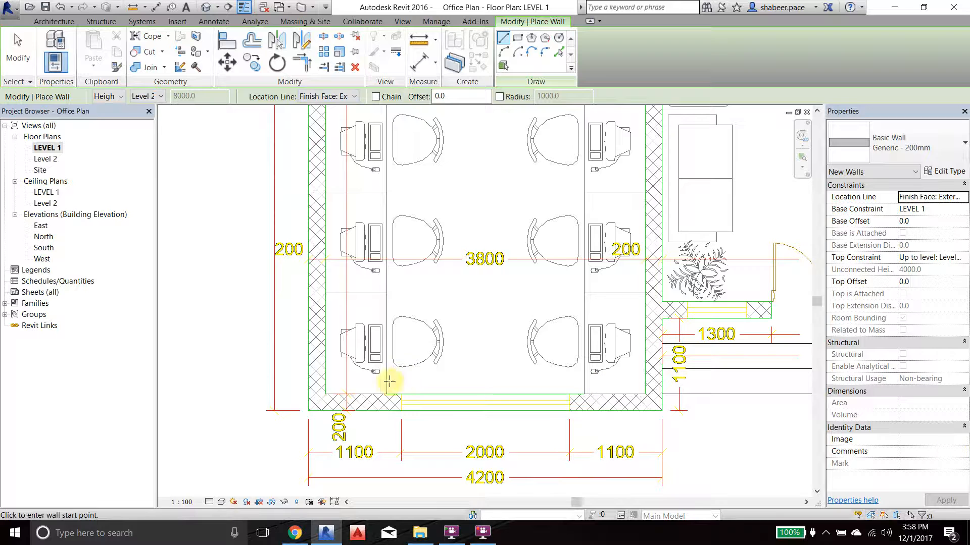
Step: Draw the Technical Department's west wall from the plan's southwest corner up to the underside of the staircase wall, following the outer CAD line
{"action": "left_click", "coordinate": [309, 410]}
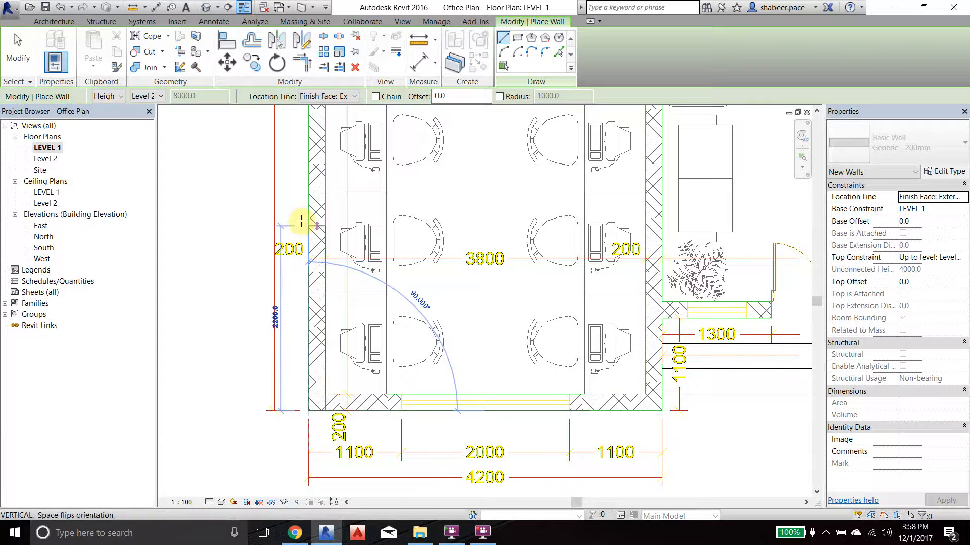
{"action": "middle_click_drag", "start_coordinate": [310, 173], "coordinate": [373, 413]}
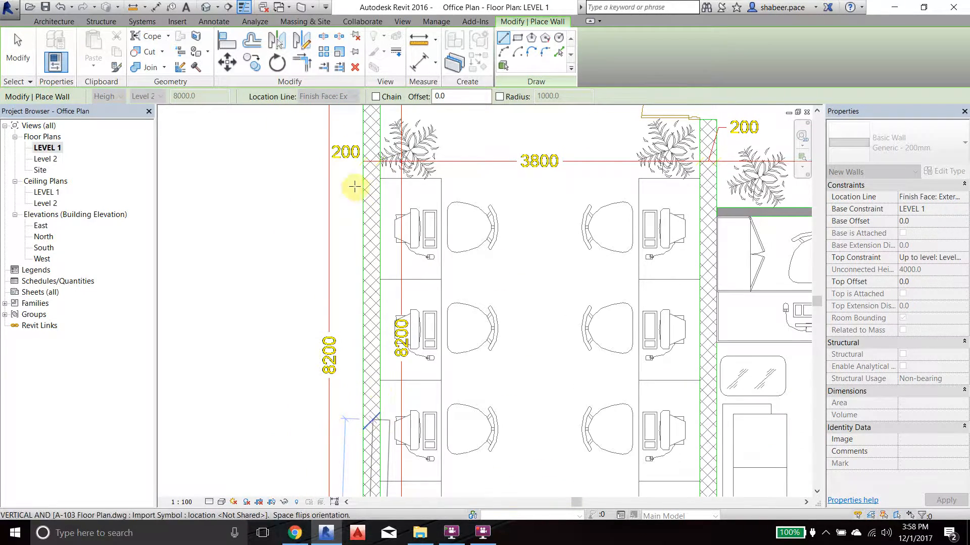
{"action": "scroll", "coordinate": [355, 190], "scroll_direction": "down", "scroll_amount": 1}
{"action": "middle_click_drag", "start_coordinate": [365, 196], "coordinate": [398, 427]}
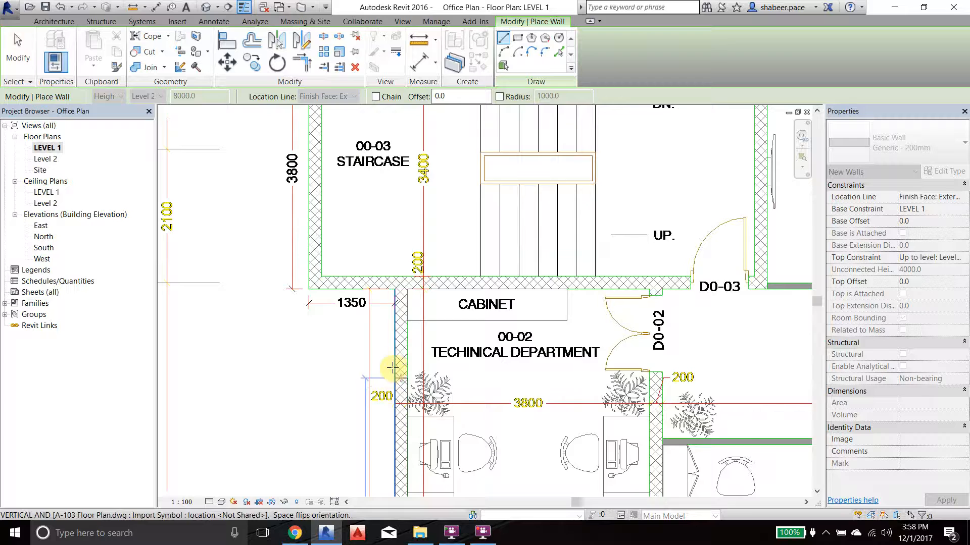
{"action": "scroll", "coordinate": [390, 344], "scroll_direction": "up", "scroll_amount": 1}
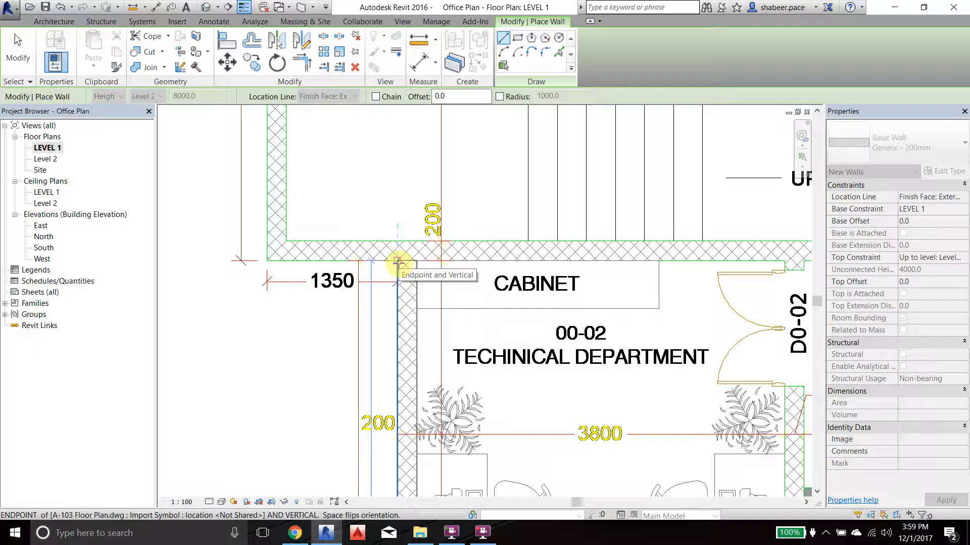
{"action": "key", "text": "Escape"}
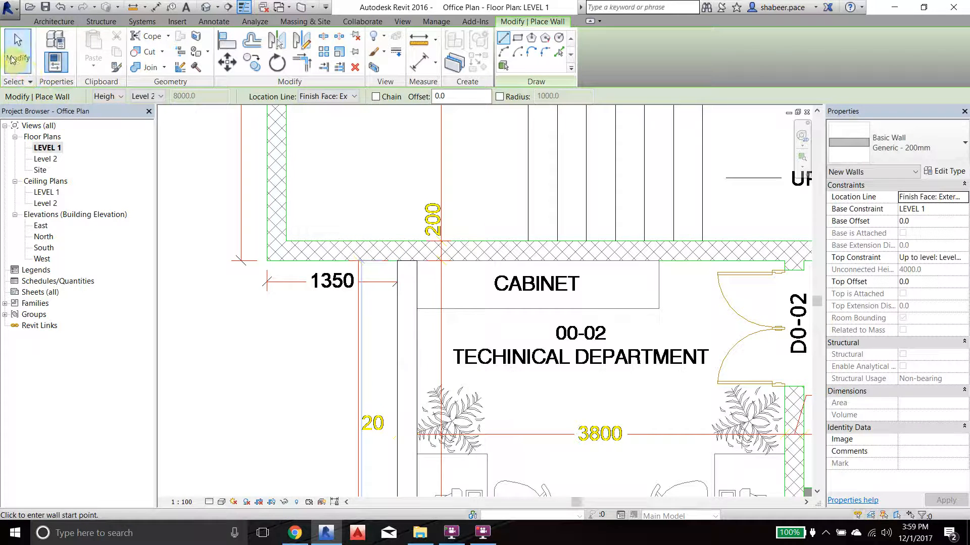
{"action": "left_click", "coordinate": [15, 58]}
Step: Draw a 7200 mm architectural wall along the staircase's south side, from its southeast outer corner to its southwest corner
{"action": "scroll", "coordinate": [301, 388], "scroll_direction": "down", "scroll_amount": 3}
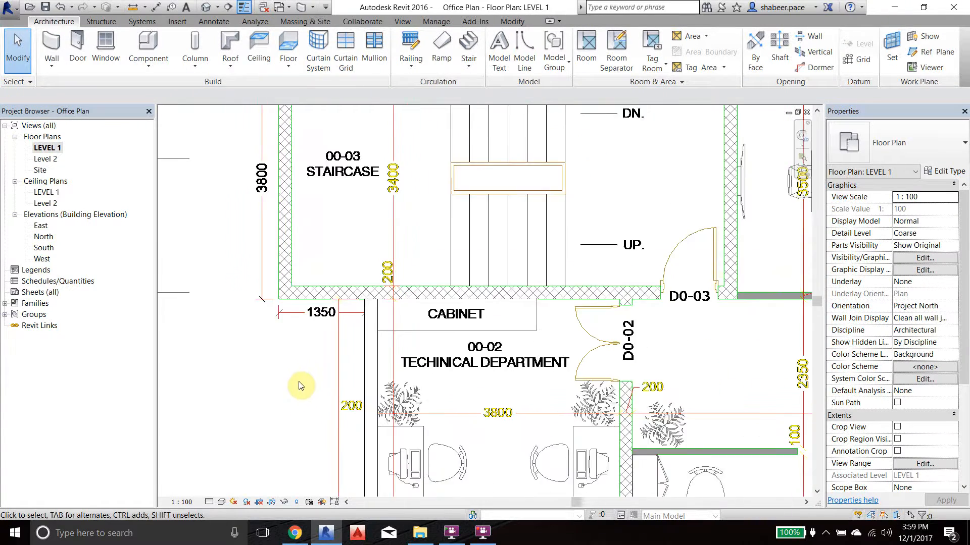
{"action": "scroll", "coordinate": [301, 387], "scroll_direction": "down", "scroll_amount": 1}
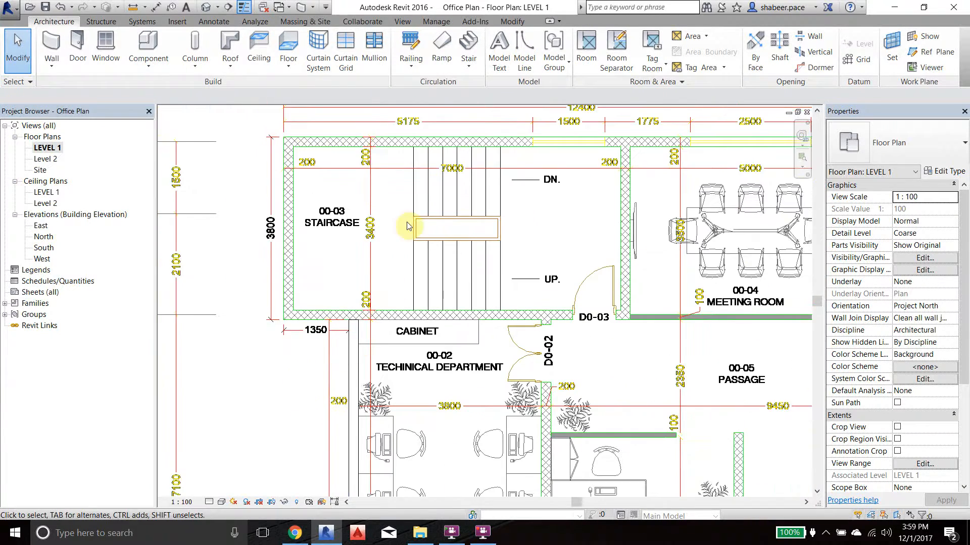
{"action": "left_click", "coordinate": [58, 75]}
{"action": "left_click", "coordinate": [69, 88]}
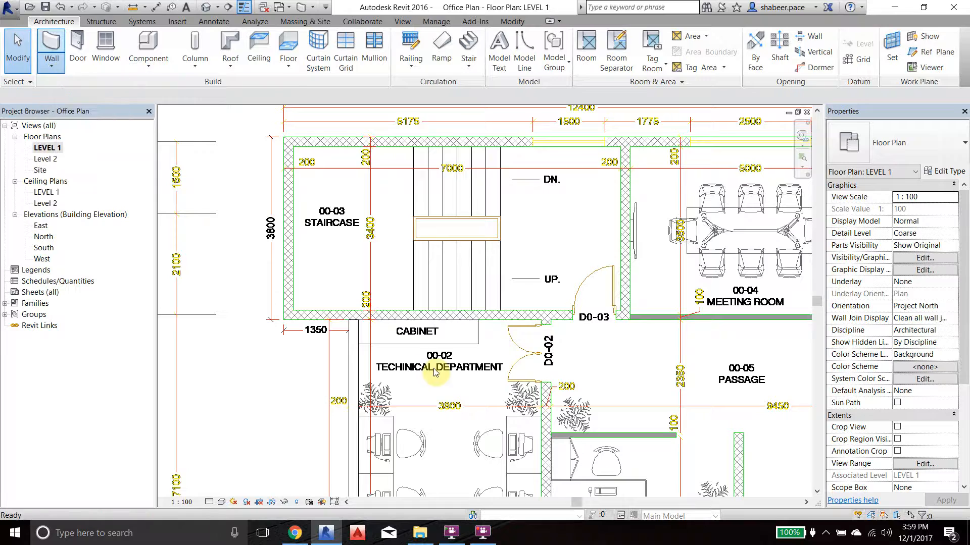
{"action": "scroll", "coordinate": [505, 339], "scroll_direction": "up", "scroll_amount": 1}
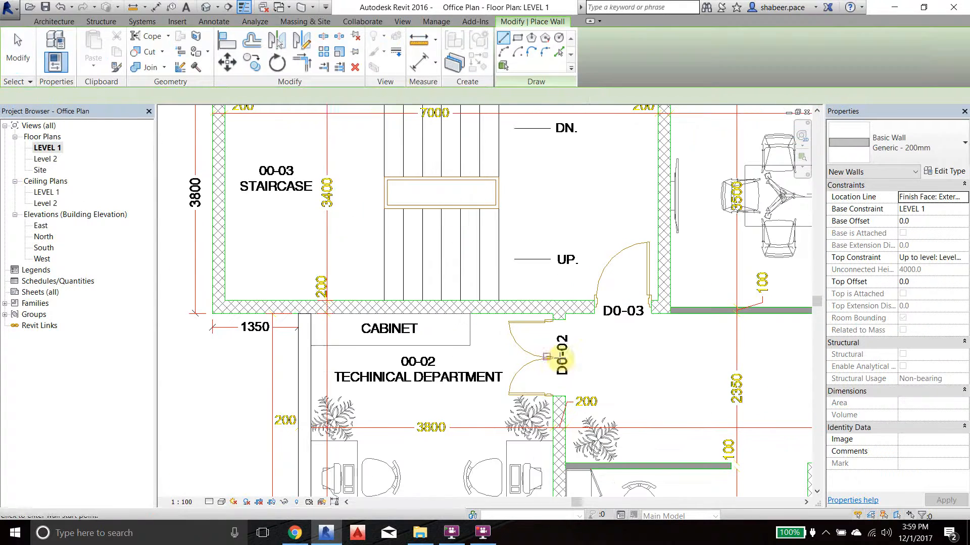
{"action": "left_click", "coordinate": [670, 314]}
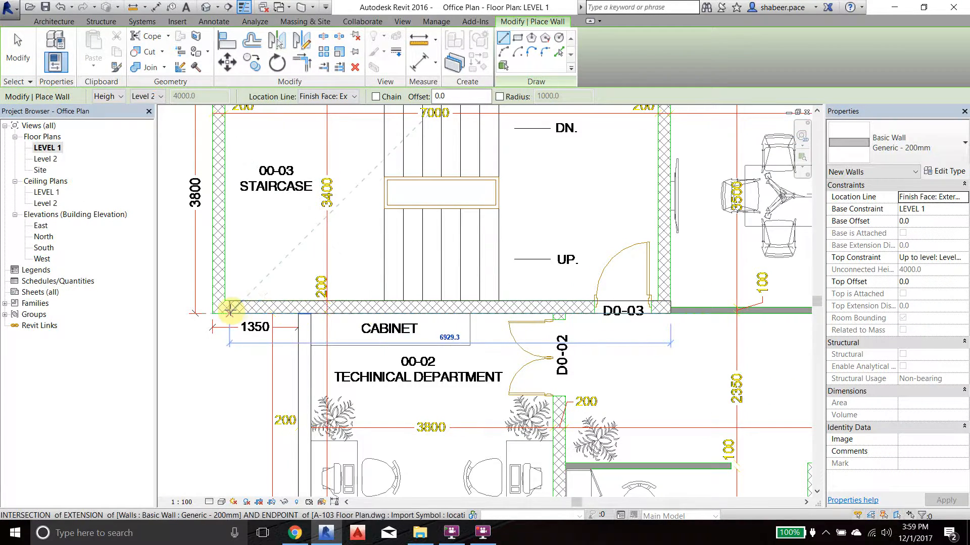
{"action": "scroll", "coordinate": [712, 335], "scroll_direction": "up", "scroll_amount": 3}
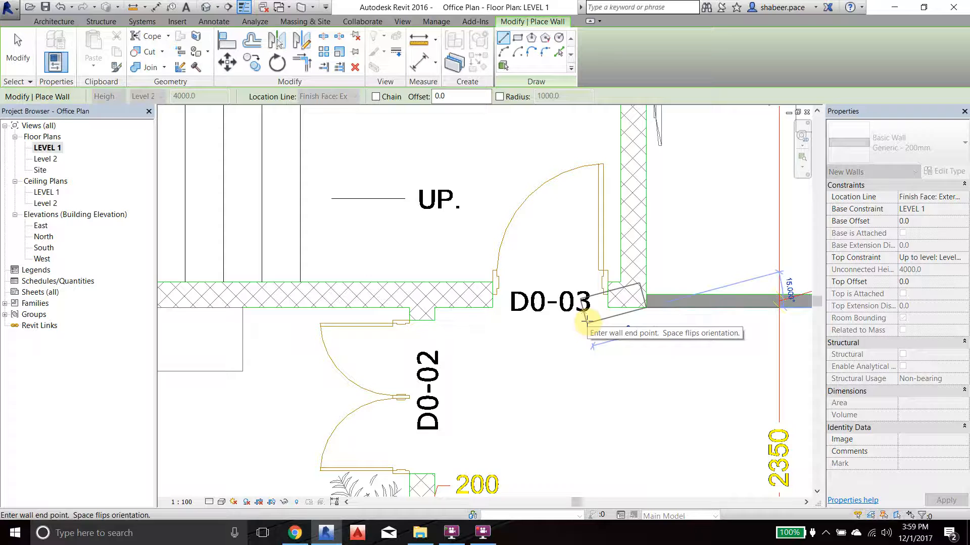
{"action": "scroll", "coordinate": [618, 349], "scroll_direction": "down", "scroll_amount": 2}
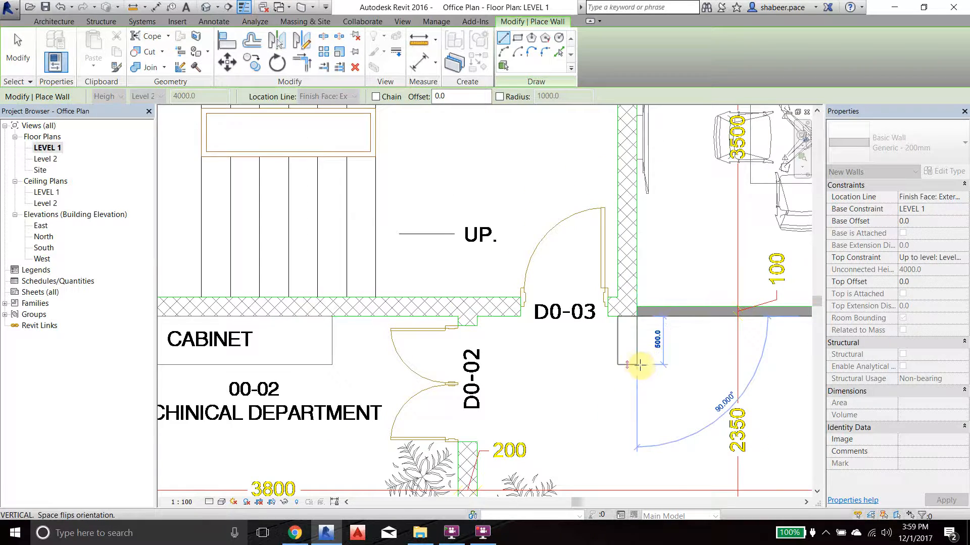
{"action": "scroll", "coordinate": [652, 354], "scroll_direction": "down", "scroll_amount": 3}
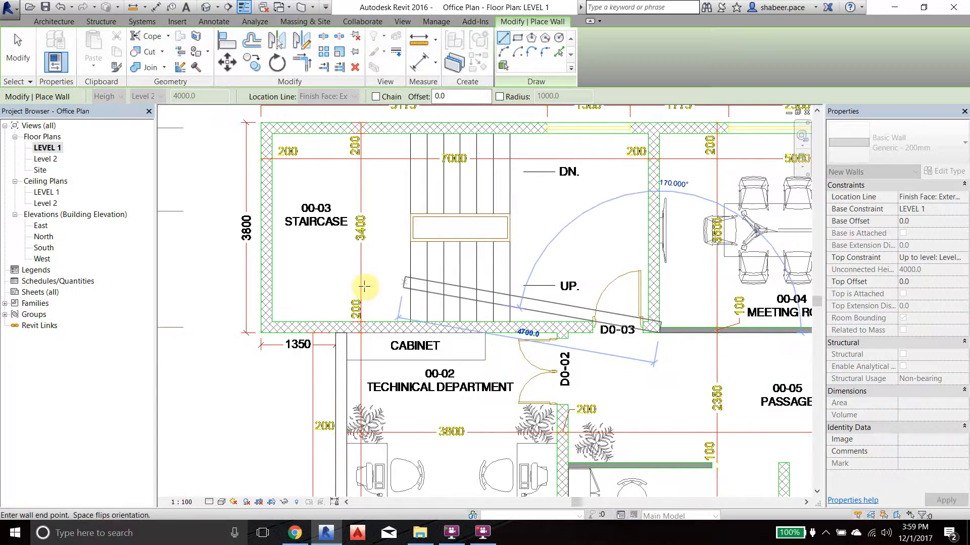
{"action": "left_click", "coordinate": [260, 332]}
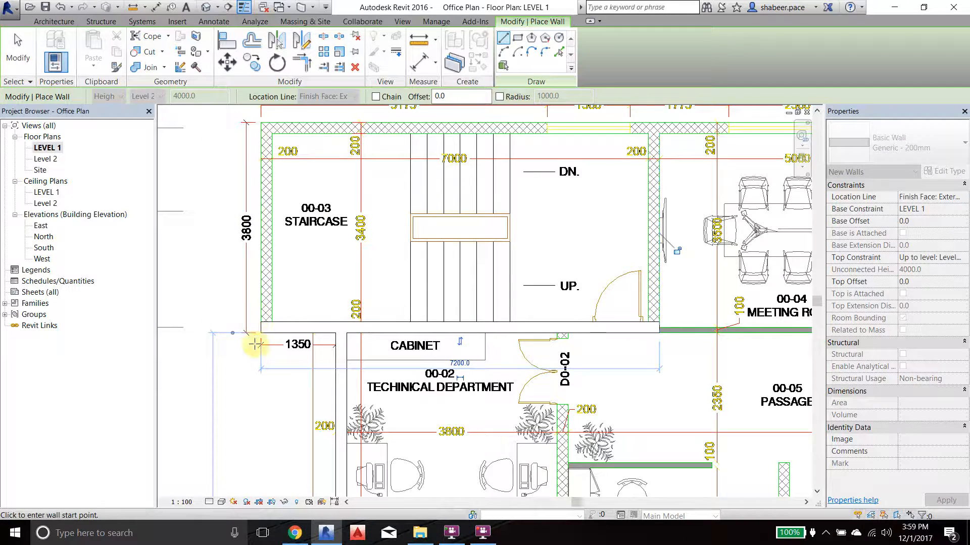
Step: Draw the staircase's west wall and the north wall running across the staircase and meeting room to the northeast corner
{"action": "left_click", "coordinate": [266, 332]}
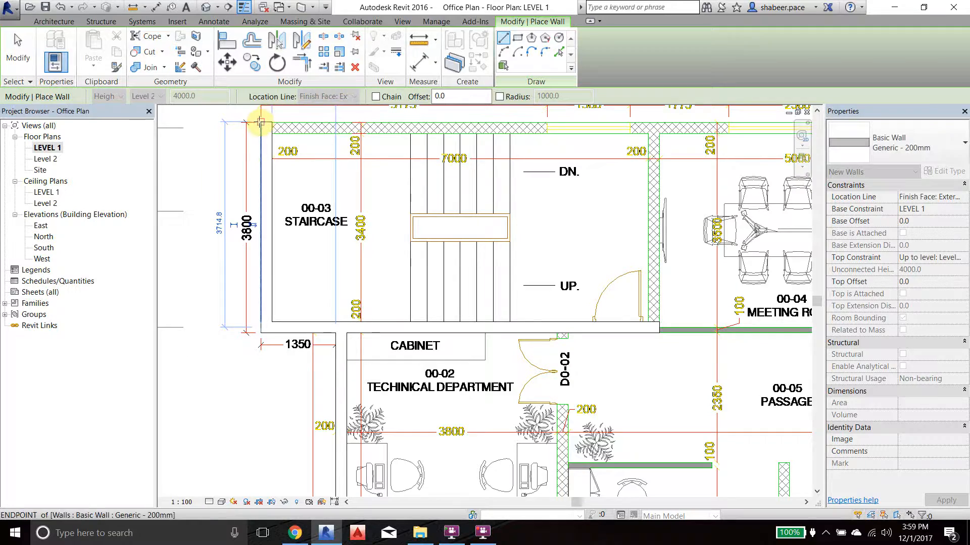
{"action": "middle_click_drag", "start_coordinate": [545, 134], "coordinate": [328, 201]}
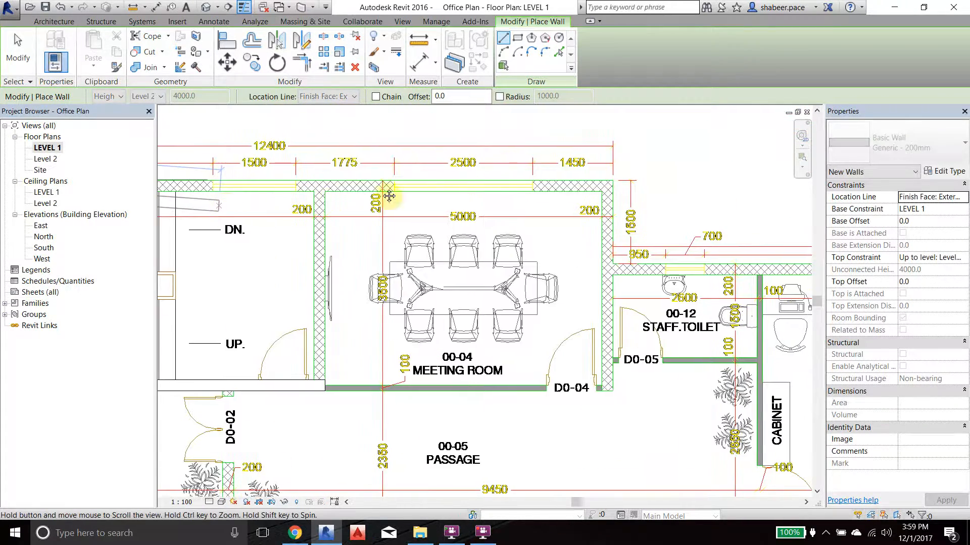
{"action": "left_click", "coordinate": [613, 180]}
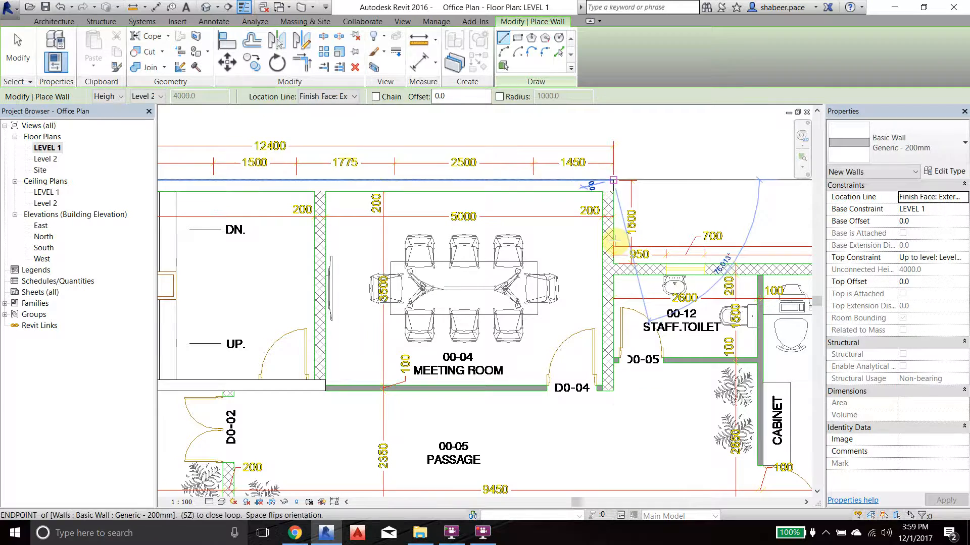
Step: Draw the meeting room's east wall and the wall separating the meeting room from the staircase
{"action": "left_click", "coordinate": [613, 389]}
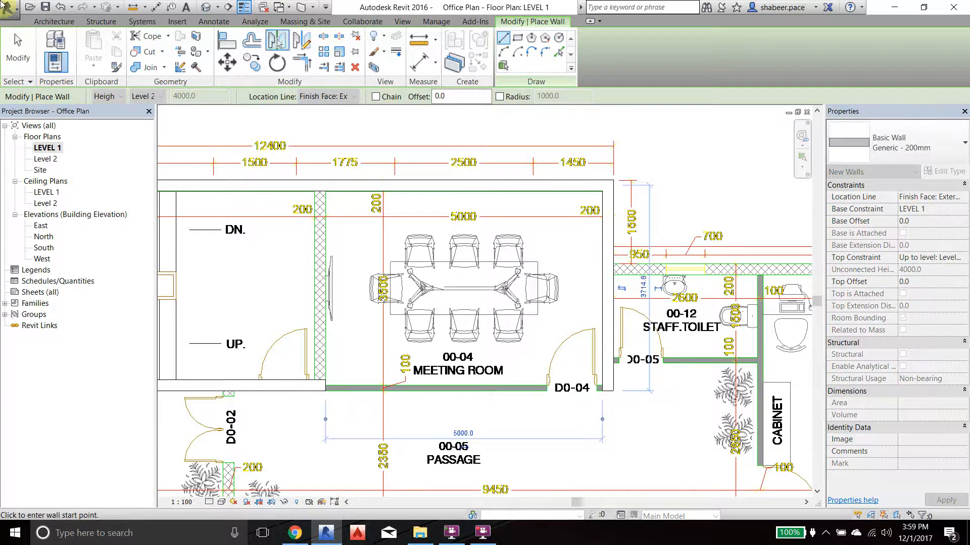
{"action": "left_click", "coordinate": [326, 190]}
{"action": "left_click", "coordinate": [325, 388]}
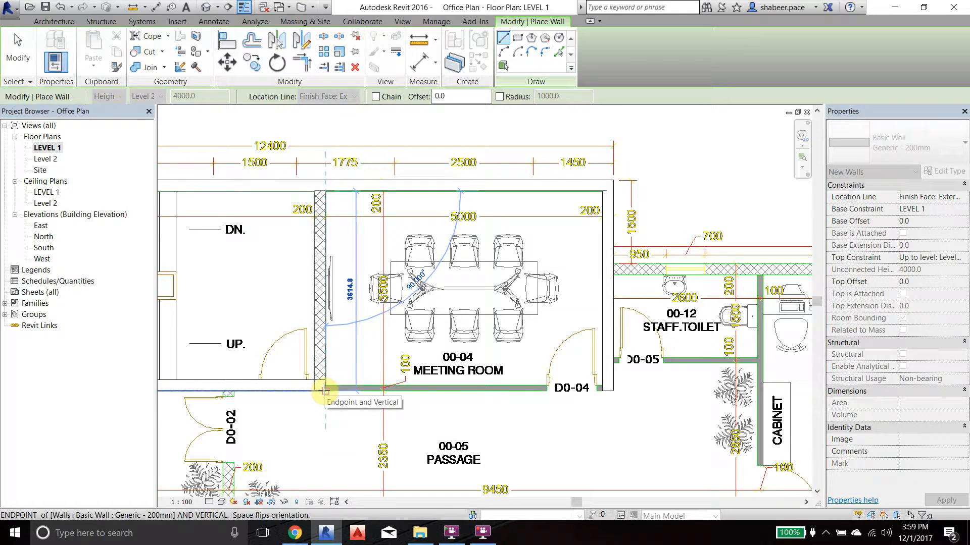
Step: Examine the staircase and meeting room walls against the CAD outline, especially at the north wall's junctions and northeast corner
{"action": "left_click", "coordinate": [17, 50]}
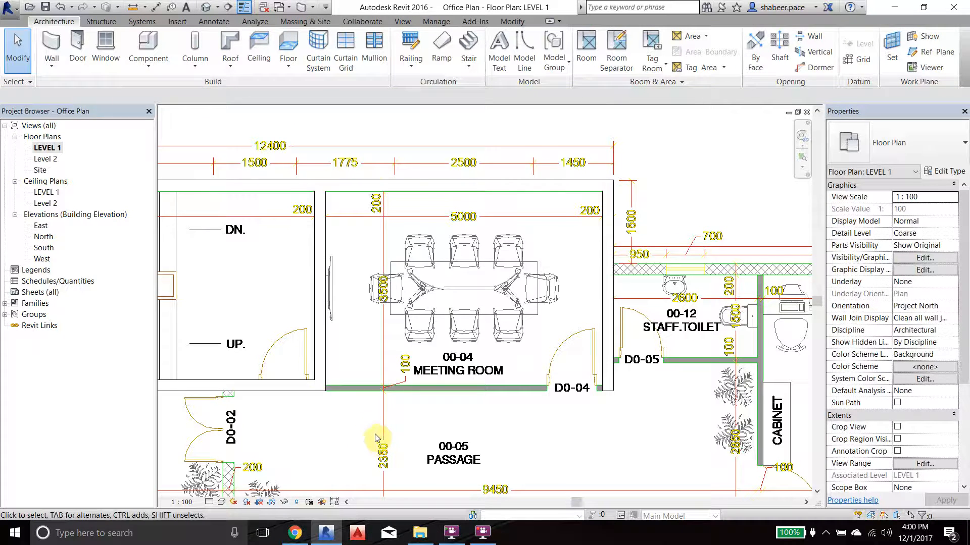
{"action": "scroll", "coordinate": [367, 424], "scroll_direction": "up", "scroll_amount": 2}
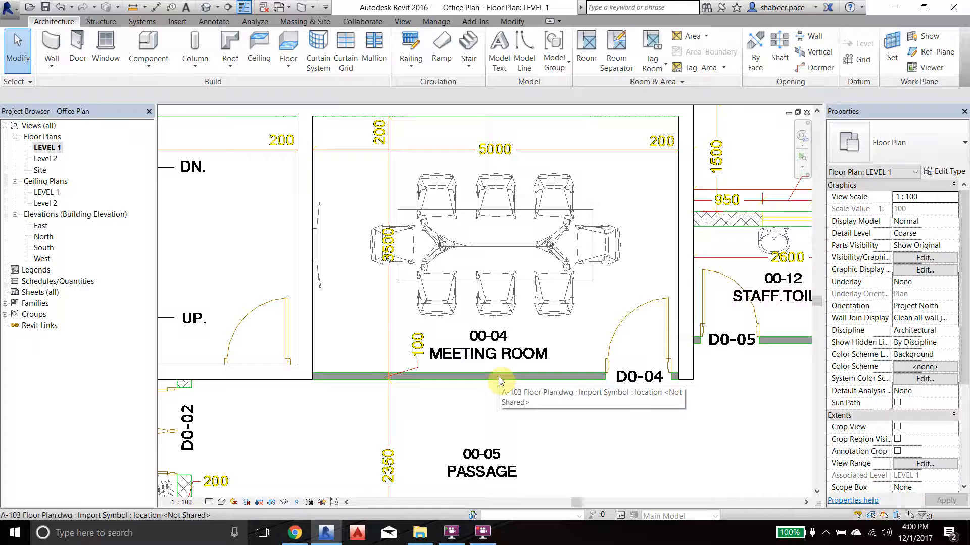
{"action": "scroll", "coordinate": [553, 187], "scroll_direction": "down", "scroll_amount": 3}
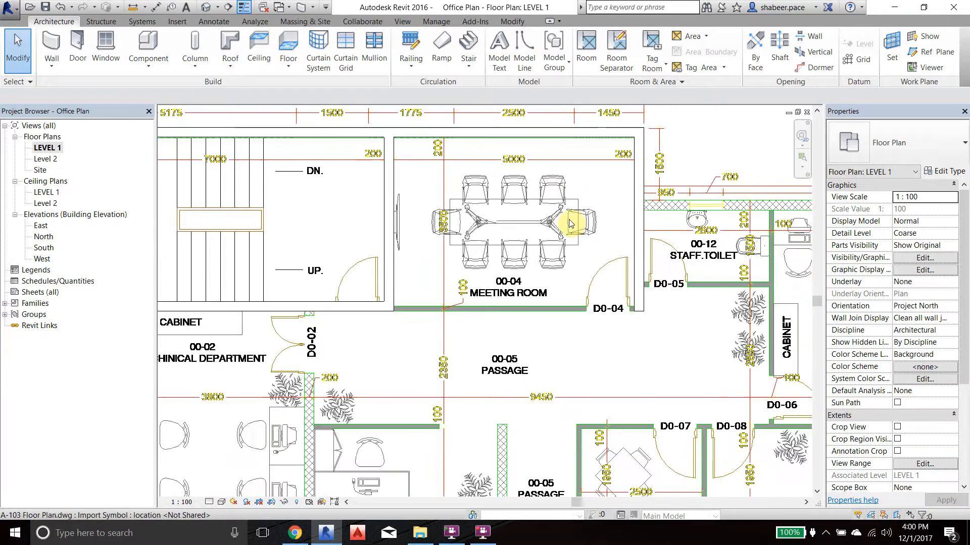
{"action": "scroll", "coordinate": [560, 239], "scroll_direction": "down", "scroll_amount": 1}
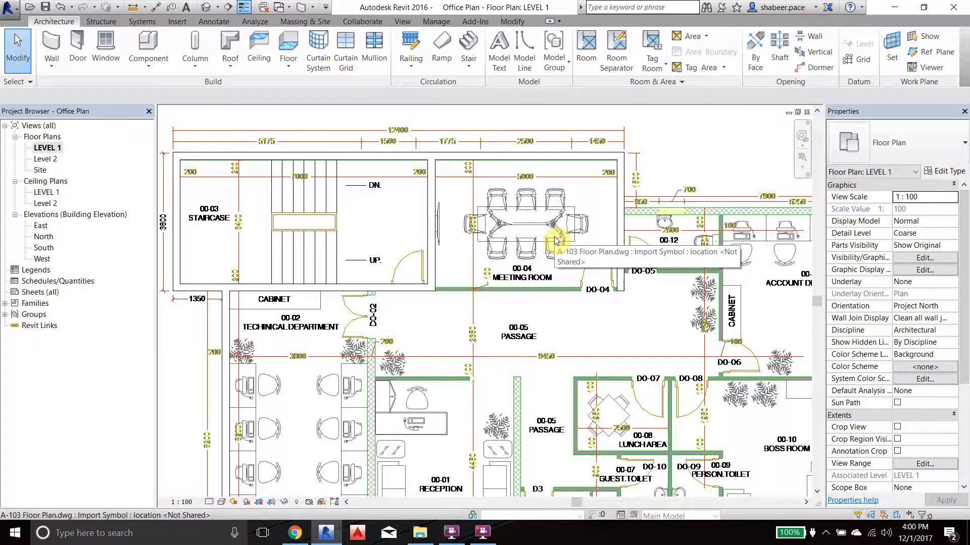
{"action": "scroll", "coordinate": [404, 157], "scroll_direction": "up", "scroll_amount": 7}
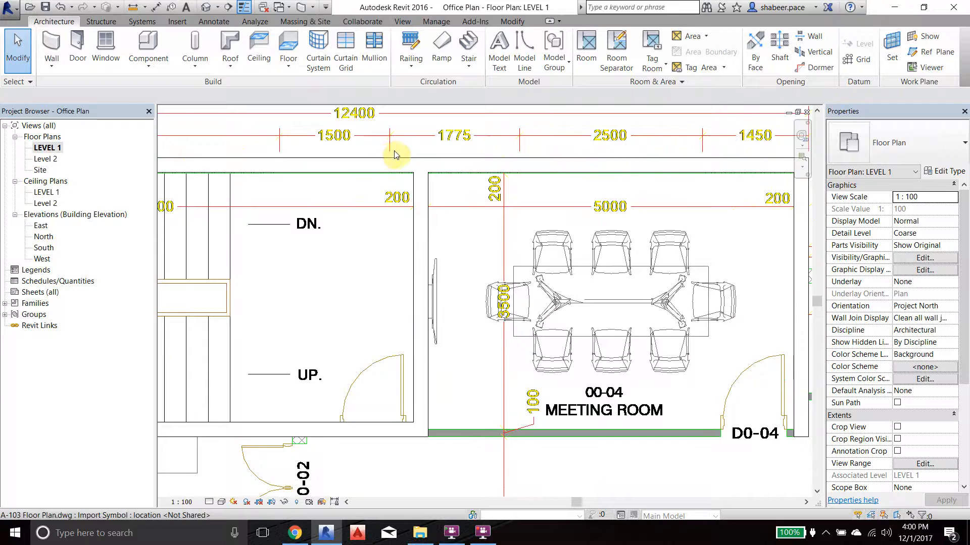
{"action": "scroll", "coordinate": [401, 164], "scroll_direction": "down", "scroll_amount": 5}
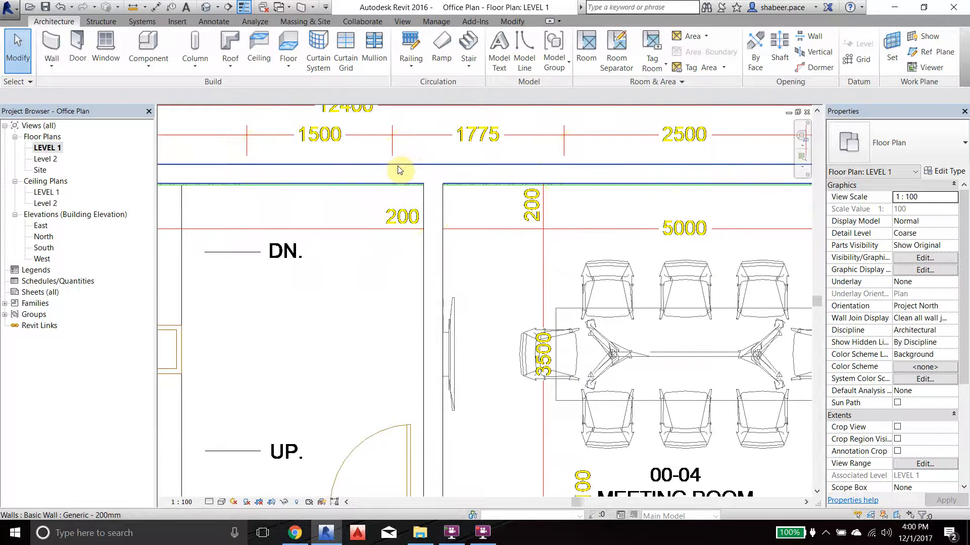
{"action": "scroll", "coordinate": [639, 166], "scroll_direction": "up", "scroll_amount": 3}
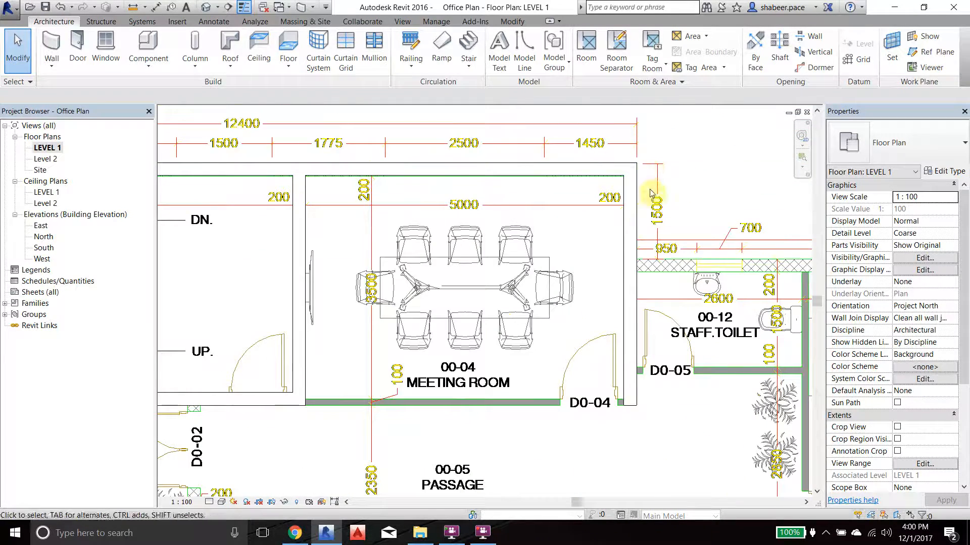
{"action": "scroll", "coordinate": [328, 191], "scroll_direction": "down", "scroll_amount": 4}
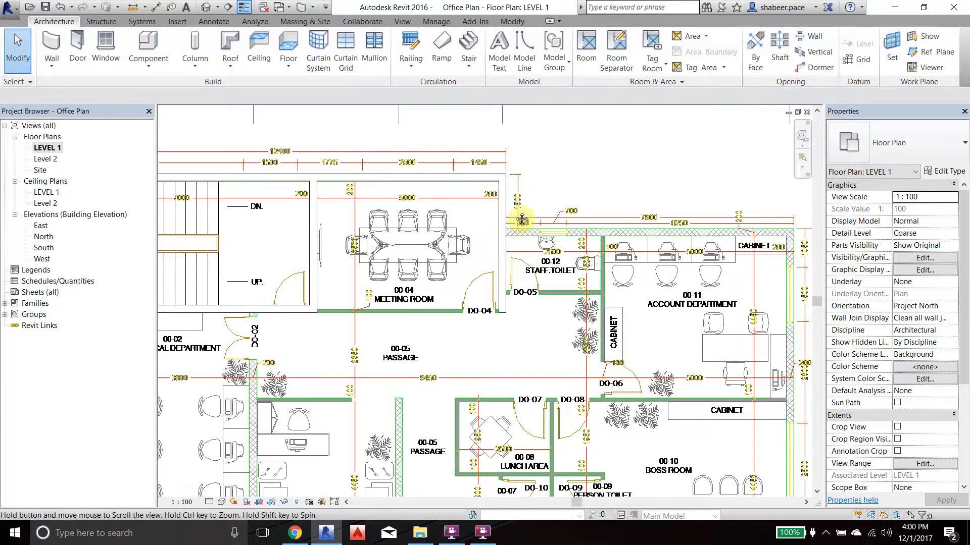
{"action": "middle_click_drag", "start_coordinate": [525, 215], "coordinate": [442, 215]}
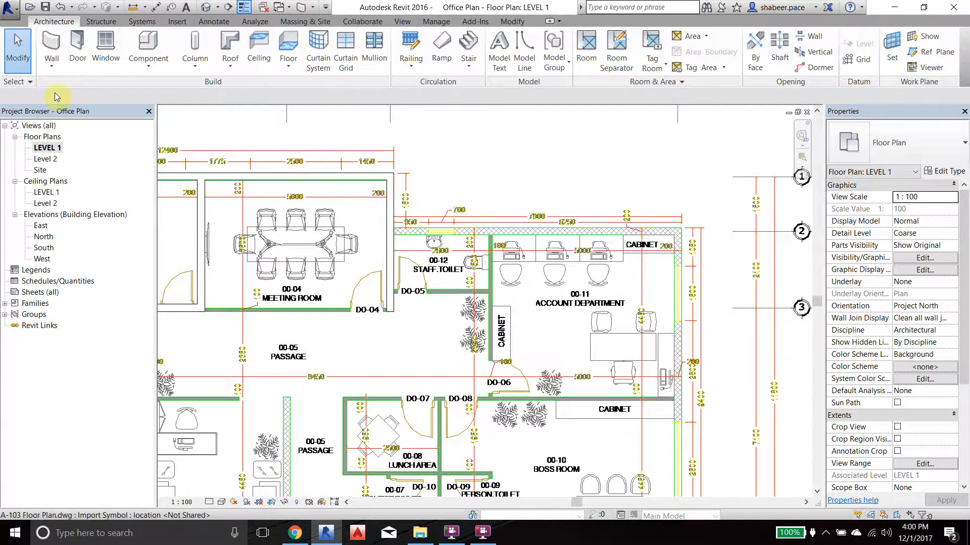
{"action": "left_click", "coordinate": [52, 73]}
{"action": "left_click", "coordinate": [69, 80]}
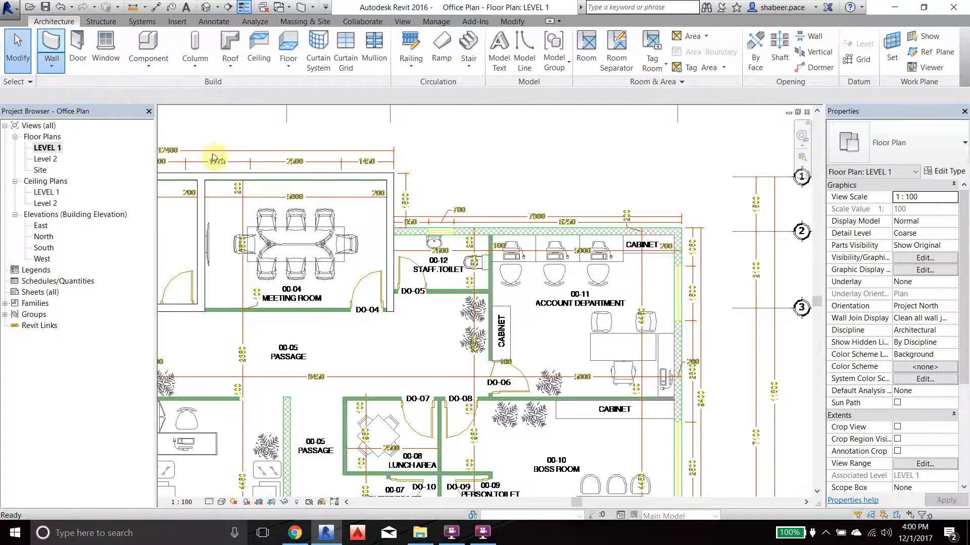
{"action": "scroll", "coordinate": [408, 233], "scroll_direction": "up", "scroll_amount": 5}
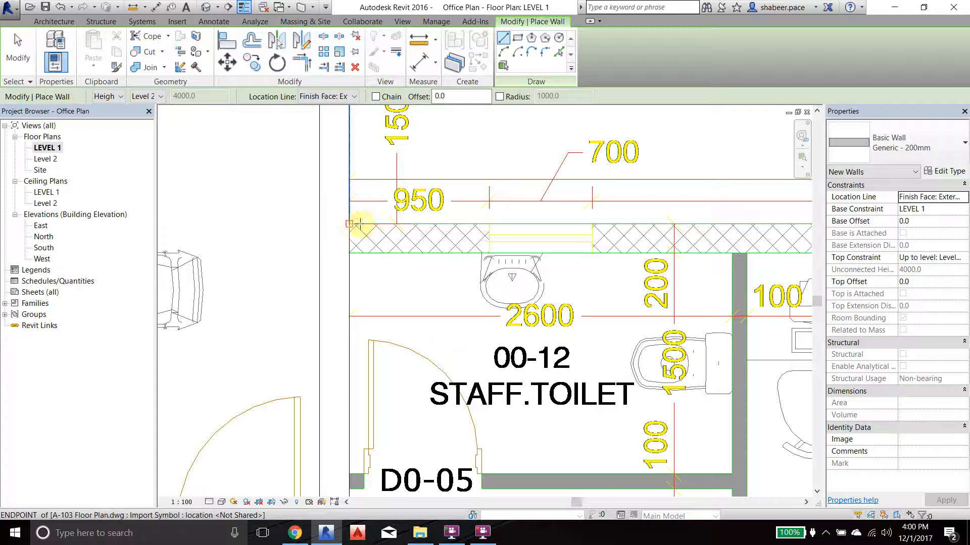
{"action": "scroll", "coordinate": [359, 224], "scroll_direction": "down", "scroll_amount": 5}
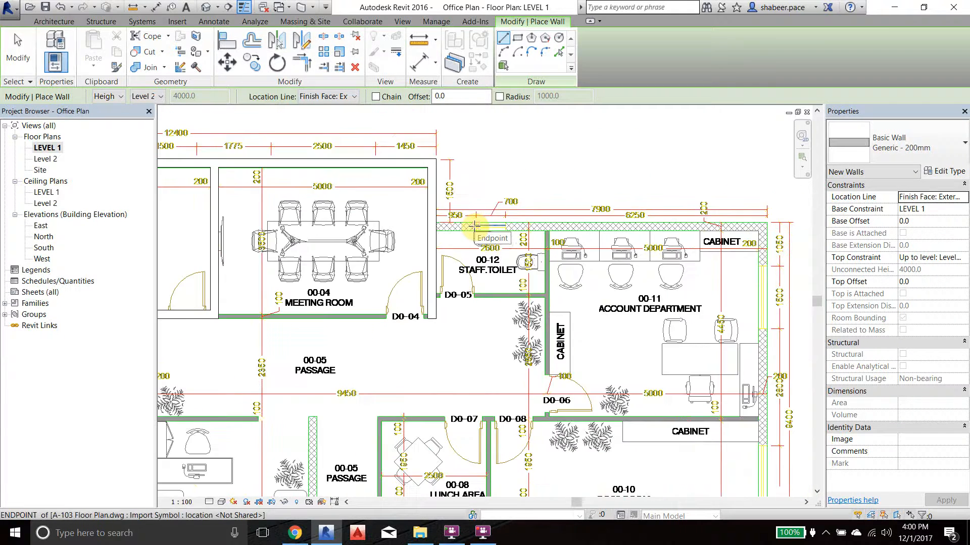
{"action": "scroll", "coordinate": [475, 225], "scroll_direction": "up", "scroll_amount": 3}
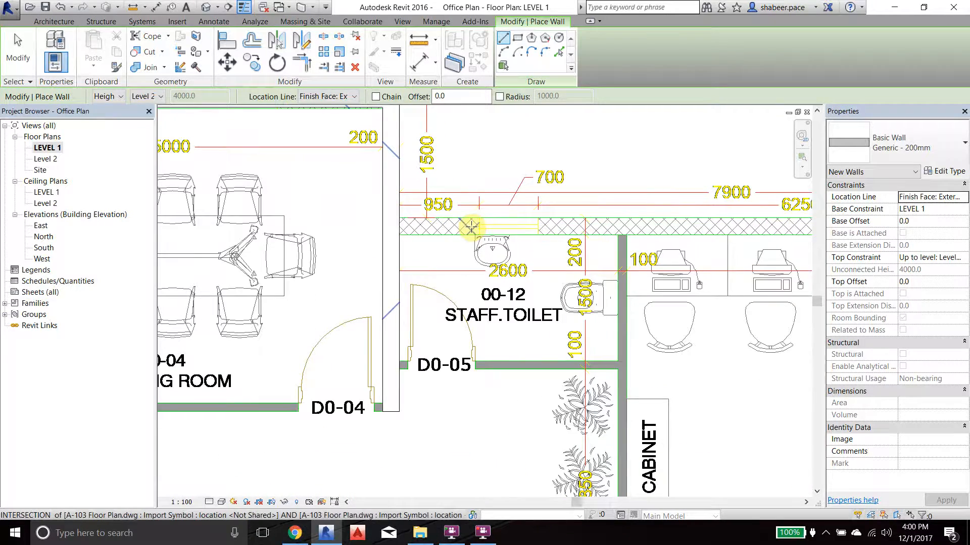
{"action": "scroll", "coordinate": [470, 227], "scroll_direction": "down", "scroll_amount": 5}
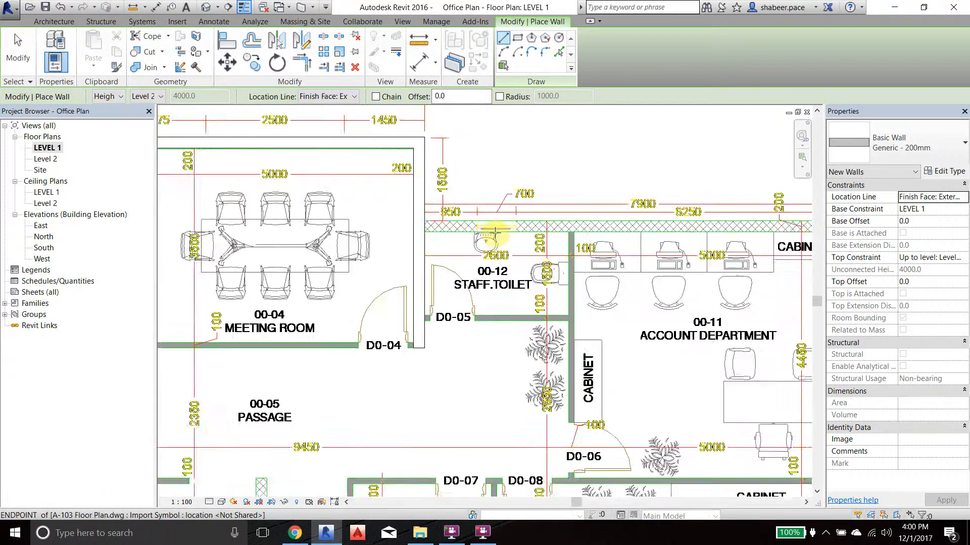
{"action": "key", "text": "Escape"}
{"action": "key", "text": "Escape"}
Step: Undo the north wall, the meeting room's east wall and the wall dividing it from the staircase, keeping the staircase's west wall
{"action": "middle_click_drag", "start_coordinate": [330, 242], "coordinate": [418, 235]}
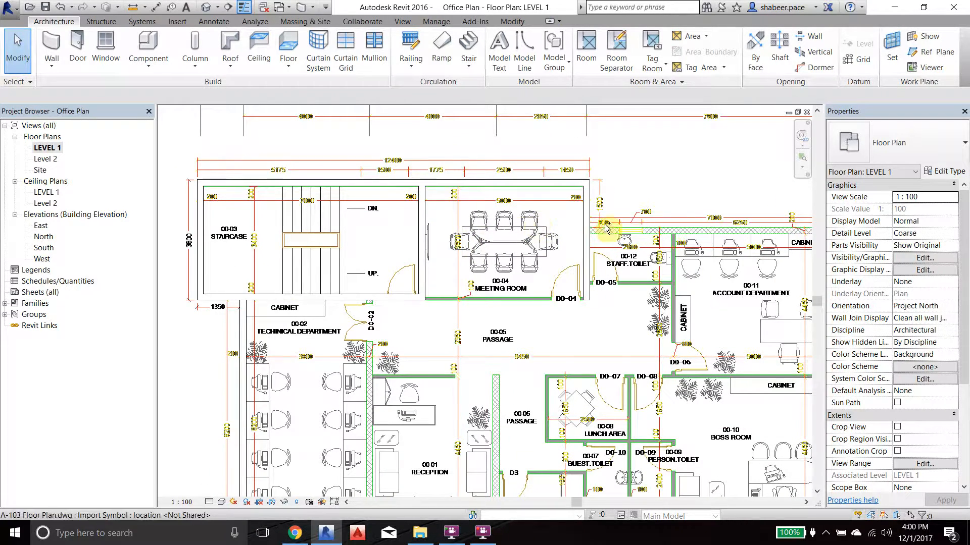
{"action": "scroll", "coordinate": [555, 230], "scroll_direction": "up", "scroll_amount": 3}
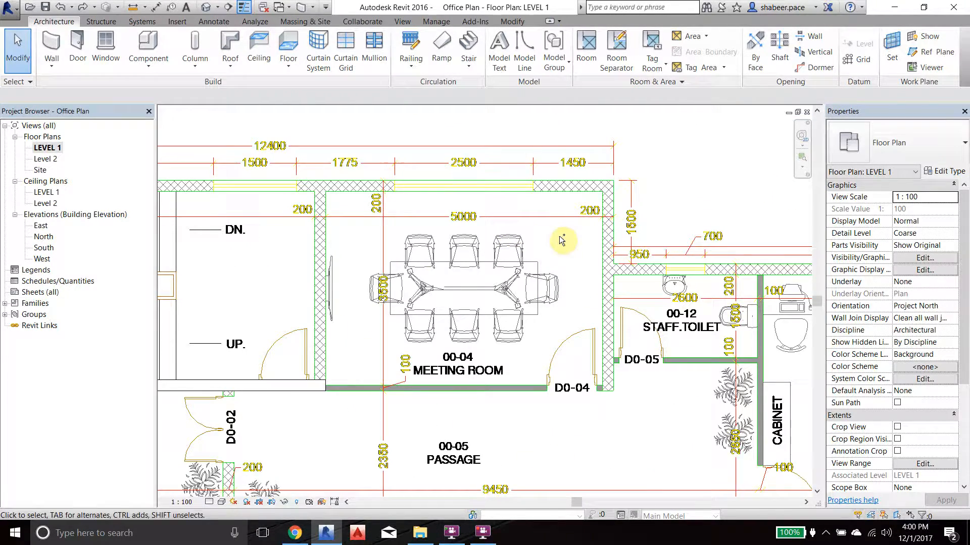
{"action": "scroll", "coordinate": [560, 232], "scroll_direction": "down", "scroll_amount": 2}
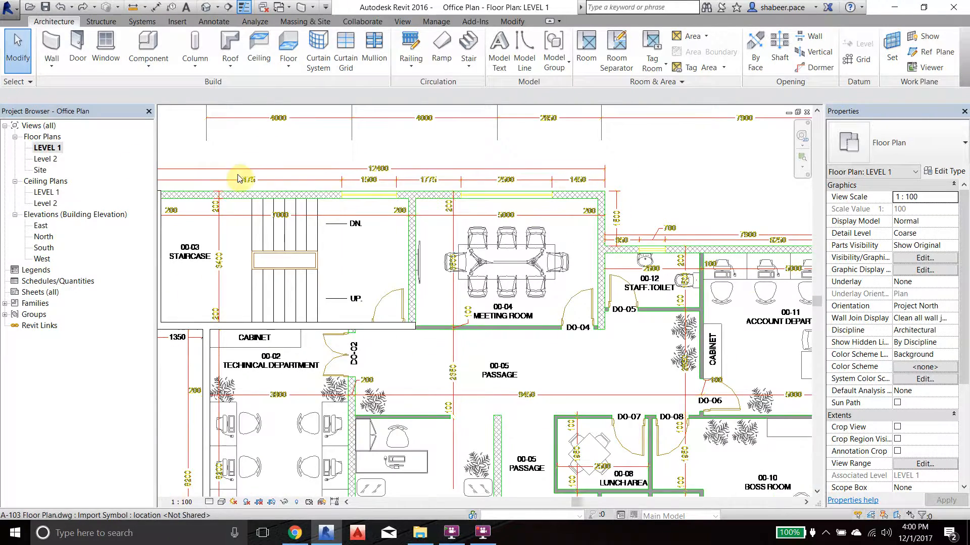
{"action": "scroll", "coordinate": [211, 189], "scroll_direction": "up", "scroll_amount": 4}
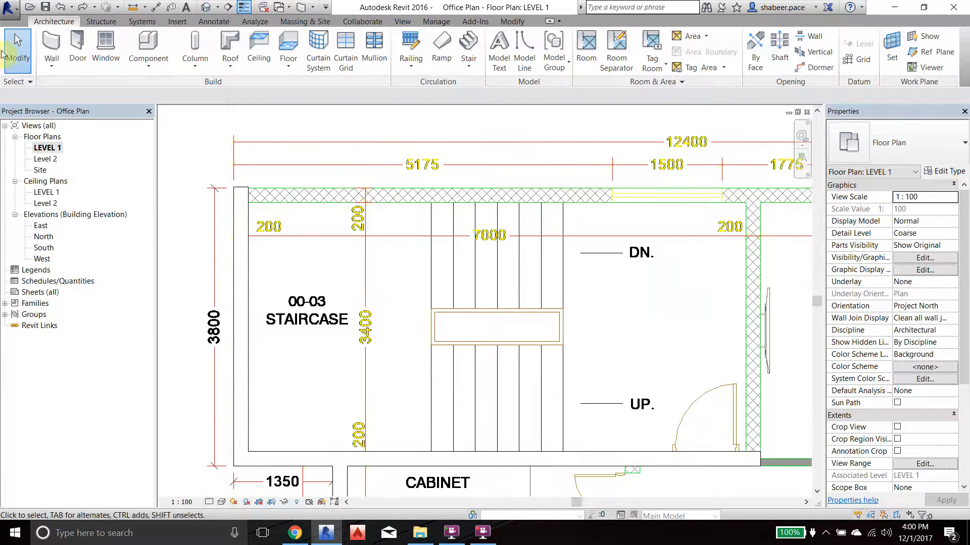
{"action": "left_click", "coordinate": [51, 70]}
{"action": "left_click", "coordinate": [66, 91]}
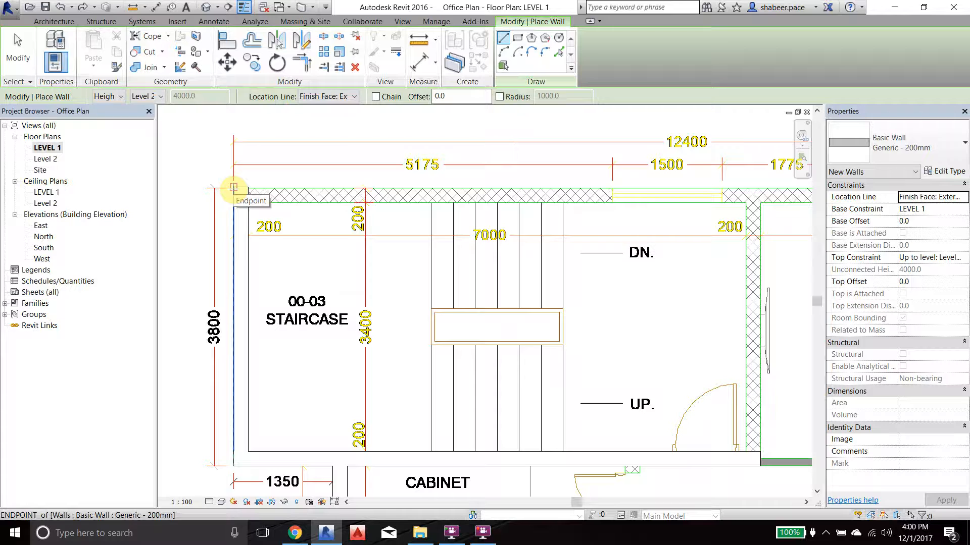
{"action": "left_click", "coordinate": [234, 188]}
{"action": "scroll", "coordinate": [218, 208], "scroll_direction": "down", "scroll_amount": 3}
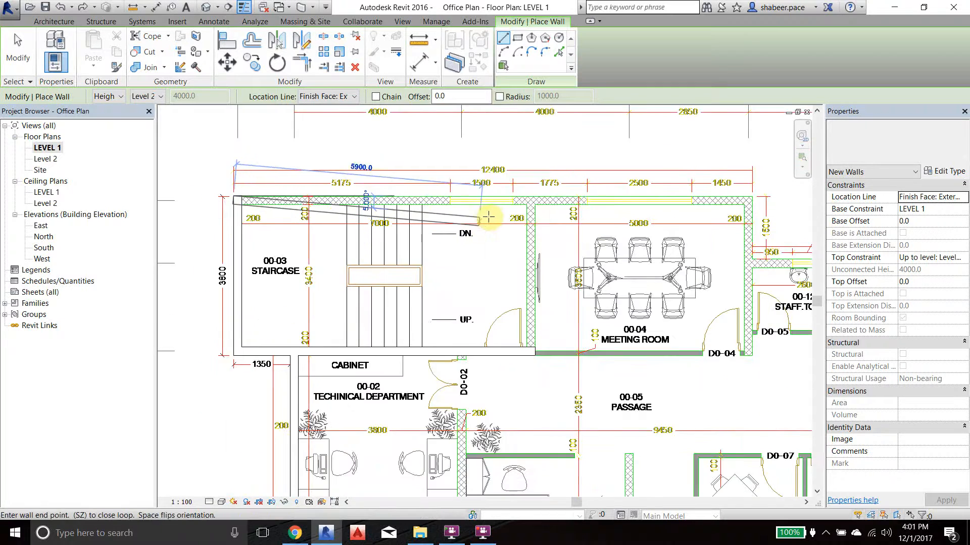
{"action": "middle_click_drag", "start_coordinate": [488, 217], "coordinate": [218, 221]}
{"action": "scroll", "coordinate": [472, 197], "scroll_direction": "up", "scroll_amount": 2}
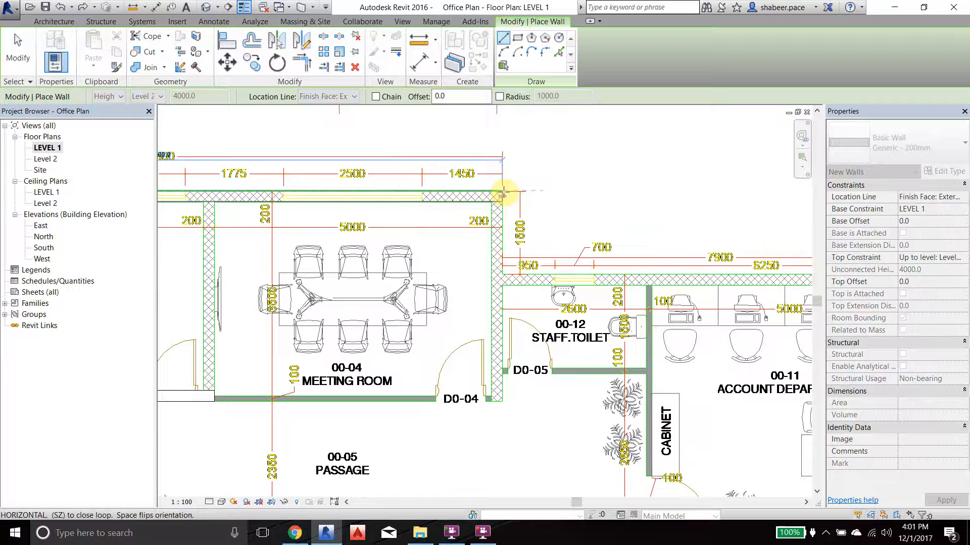
{"action": "scroll", "coordinate": [500, 194], "scroll_direction": "up", "scroll_amount": 3}
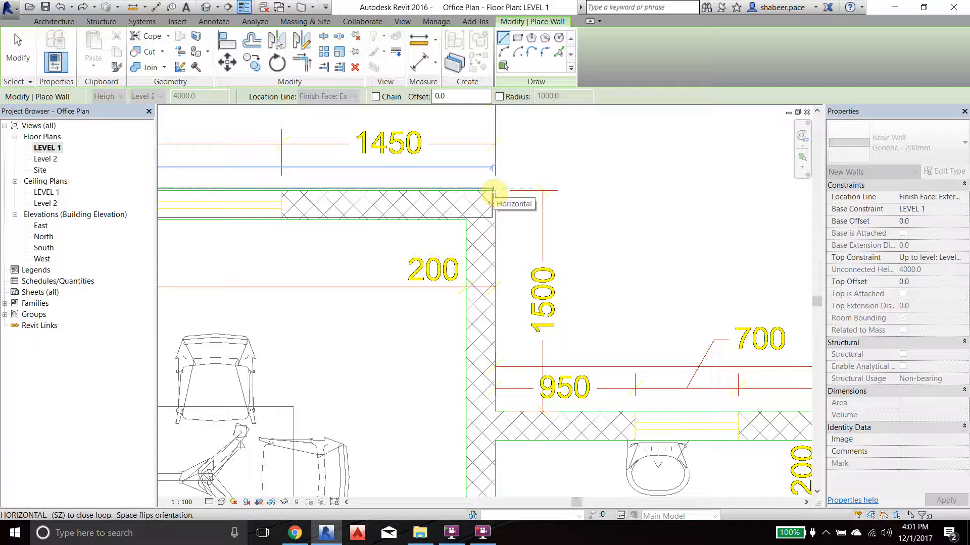
{"action": "scroll", "coordinate": [492, 197], "scroll_direction": "down", "scroll_amount": 1}
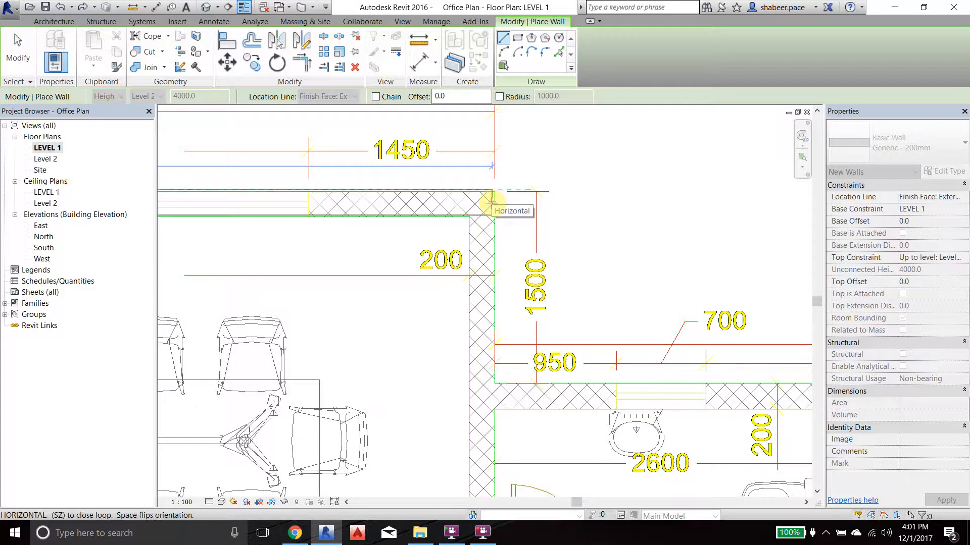
{"action": "scroll", "coordinate": [492, 202], "scroll_direction": "down", "scroll_amount": 5}
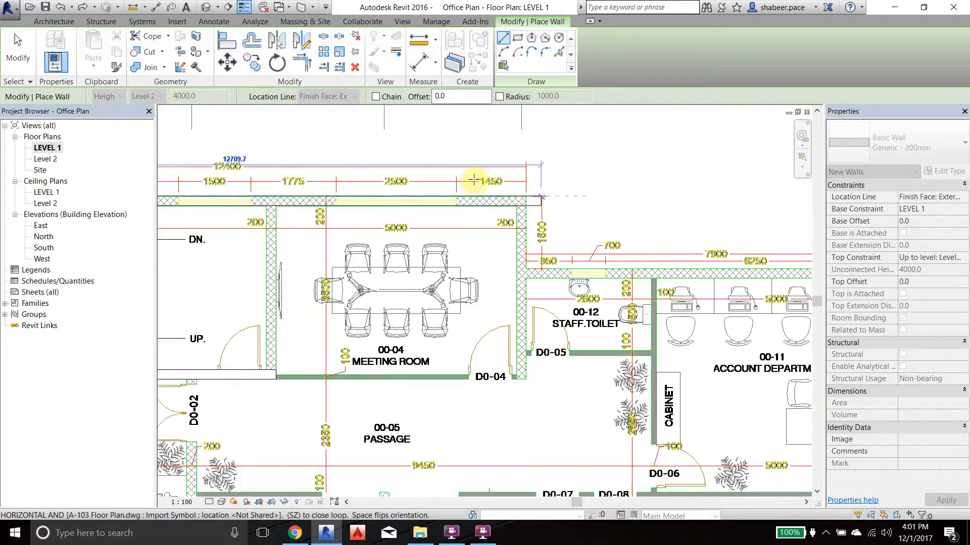
{"action": "left_click", "coordinate": [19, 48]}
Step: Shorten the staircase's west wall by moving its north endpoint onto the CAD plan's outer northwest corner
{"action": "middle_click_drag", "start_coordinate": [297, 199], "coordinate": [653, 215]}
{"action": "scroll", "coordinate": [373, 204], "scroll_direction": "up", "scroll_amount": 5}
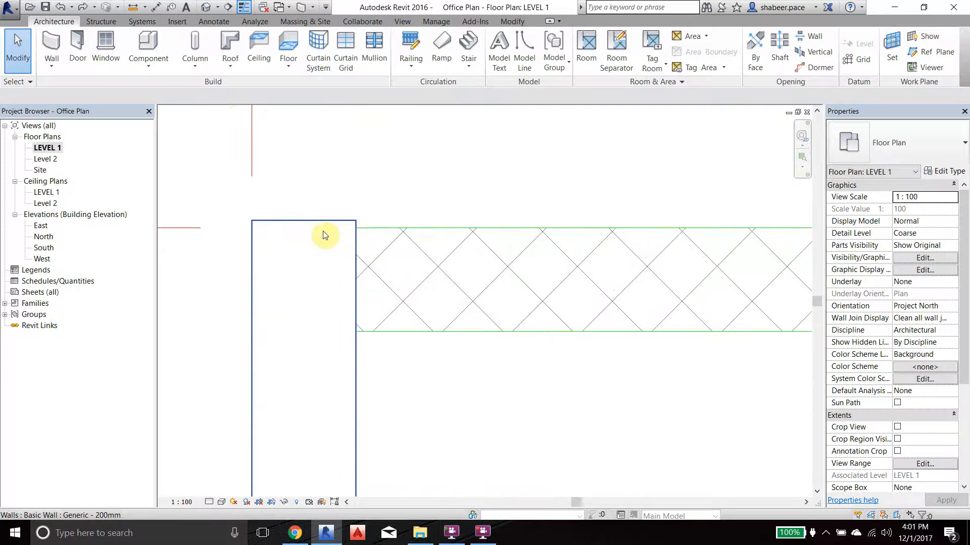
{"action": "left_click", "coordinate": [329, 234]}
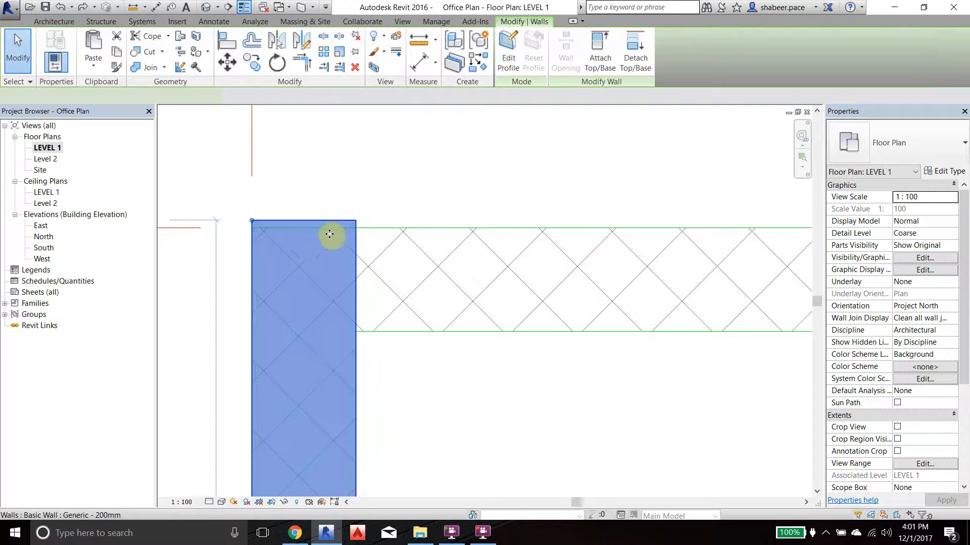
{"action": "scroll", "coordinate": [329, 234], "scroll_direction": "up", "scroll_amount": 2}
{"action": "left_click_drag", "start_coordinate": [226, 217], "coordinate": [230, 225]}
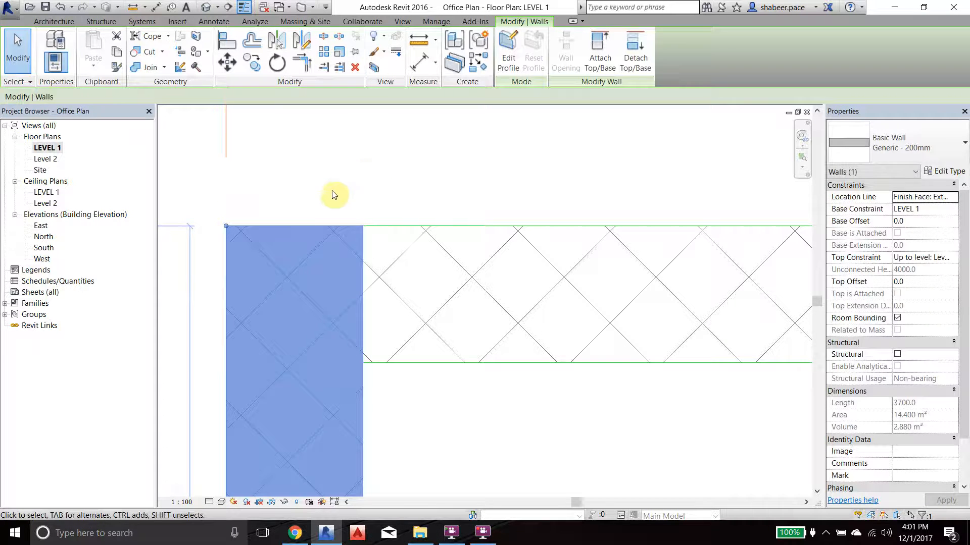
Step: Draw the north architectural wall from the staircase's outer northwest corner to the meeting room's outer northeast corner along the CAD line
{"action": "scroll", "coordinate": [333, 194], "scroll_direction": "down", "scroll_amount": 2}
{"action": "left_click", "coordinate": [54, 21]}
{"action": "left_click", "coordinate": [55, 67]}
{"action": "left_click", "coordinate": [72, 93]}
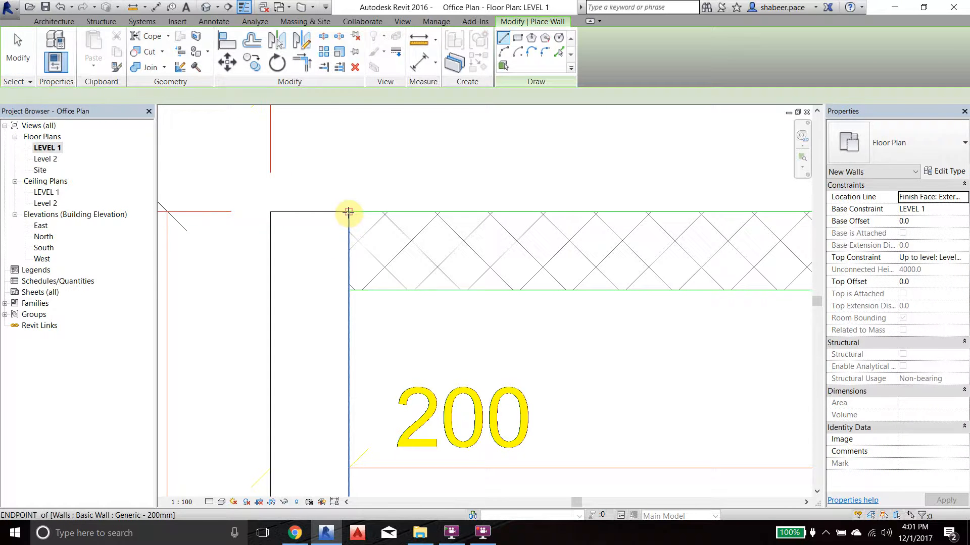
{"action": "left_click", "coordinate": [270, 212]}
{"action": "scroll", "coordinate": [255, 254], "scroll_direction": "down", "scroll_amount": 2}
{"action": "scroll", "coordinate": [162, 273], "scroll_direction": "down", "scroll_amount": 4}
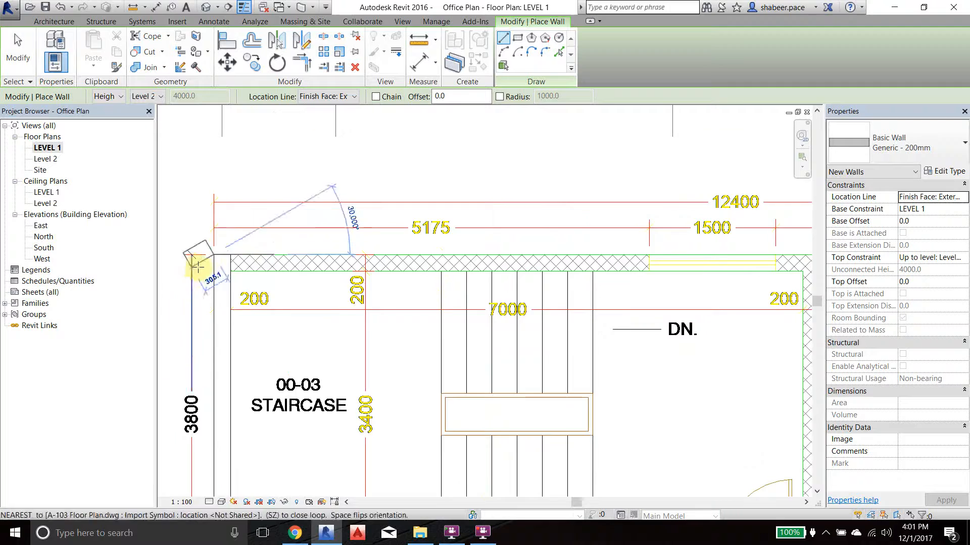
{"action": "middle_click_drag", "start_coordinate": [711, 286], "coordinate": [481, 262]}
{"action": "scroll", "coordinate": [482, 261], "scroll_direction": "up", "scroll_amount": 2}
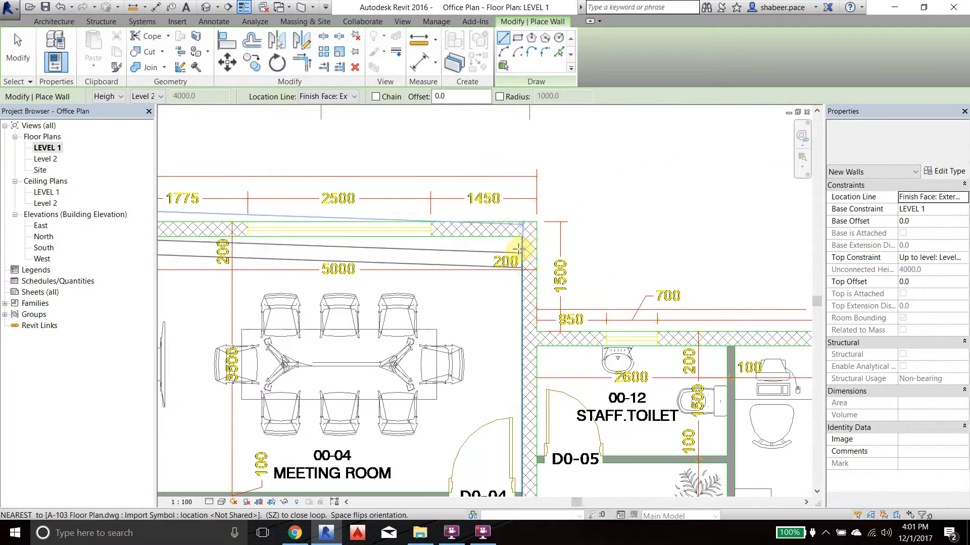
{"action": "left_click", "coordinate": [18, 53]}
Step: Draw the meeting room's east wall from the outer northeast corner down to the CAD wall's south end beside door D0-04
{"action": "left_click", "coordinate": [52, 48]}
{"action": "left_click", "coordinate": [535, 221]}
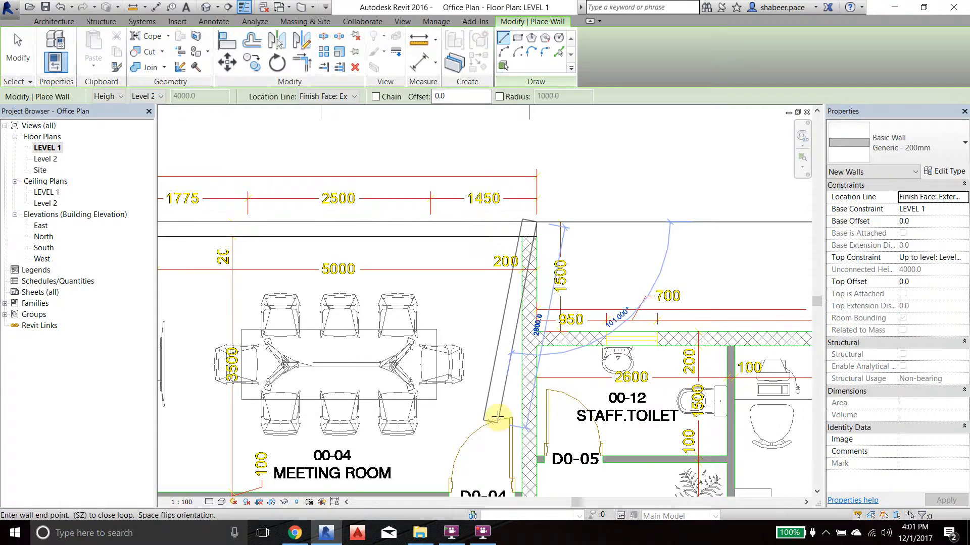
{"action": "left_click", "coordinate": [497, 417]}
{"action": "scroll", "coordinate": [558, 421], "scroll_direction": "up", "scroll_amount": 2}
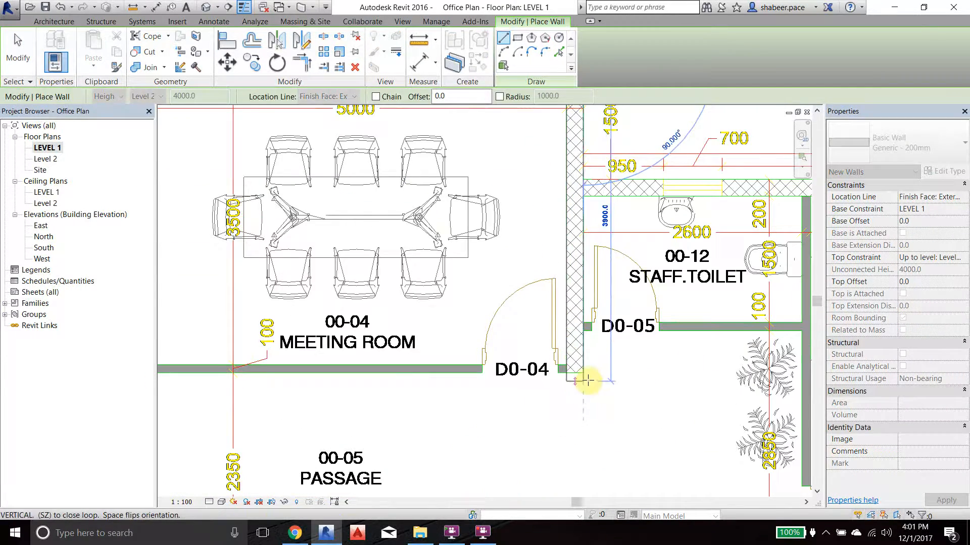
{"action": "left_click", "coordinate": [583, 374]}
{"action": "key", "text": "Escape"}
{"action": "key", "text": "Escape"}
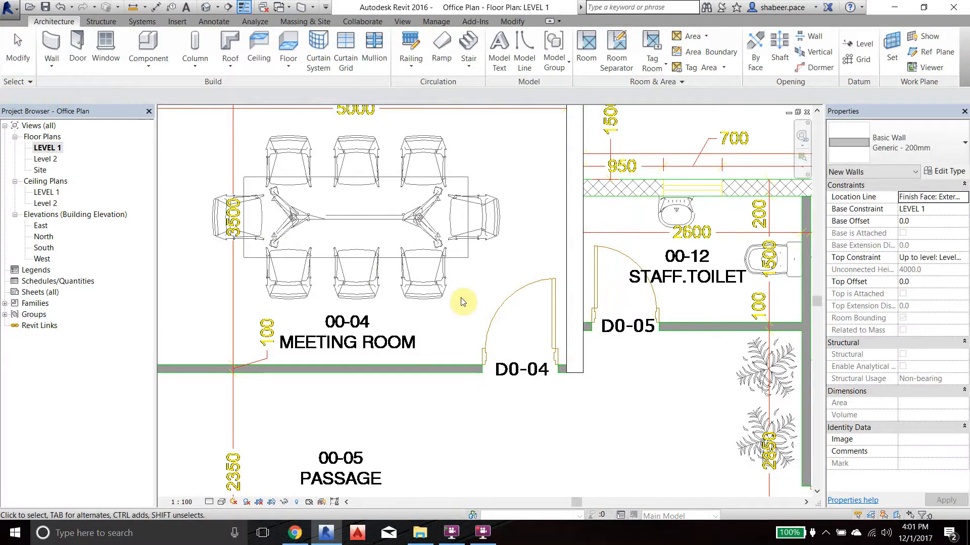
Step: Draw the wall dividing the staircase from the meeting room, from the north wall's inner face down to the staircase's south wall
{"action": "scroll", "coordinate": [505, 295], "scroll_direction": "down", "scroll_amount": 1}
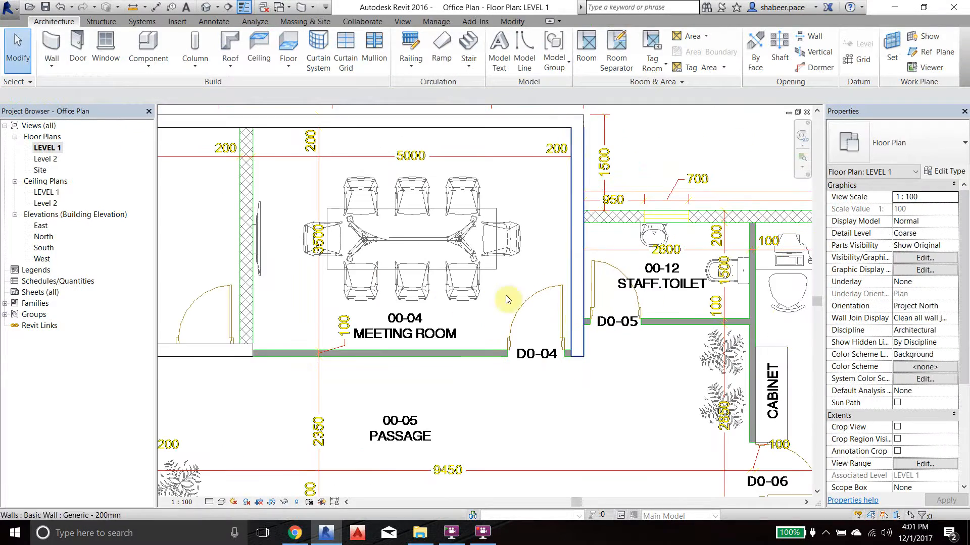
{"action": "key", "text": "w"}
{"action": "key", "text": "a"}
{"action": "left_click", "coordinate": [253, 129]}
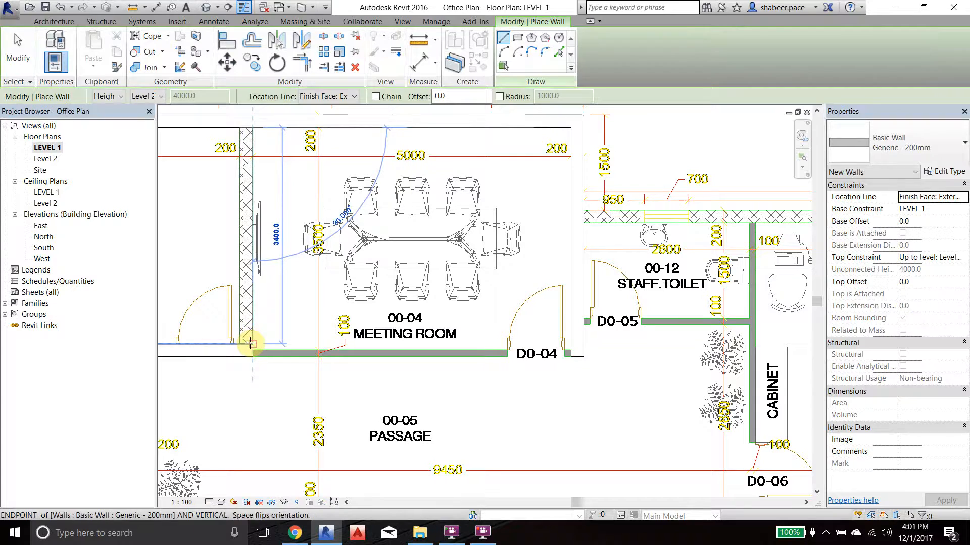
{"action": "left_click", "coordinate": [252, 344]}
{"action": "left_click", "coordinate": [15, 46]}
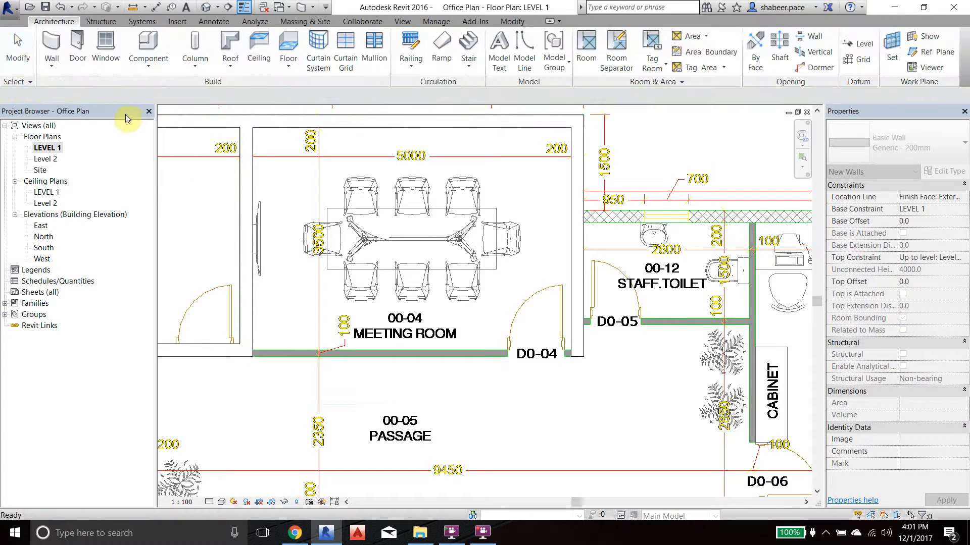
Step: Draw the north wall of the staff toilet and account department from the meeting room's east wall to the CAD plan's outer northeast corner
{"action": "scroll", "coordinate": [530, 233], "scroll_direction": "down", "scroll_amount": 2}
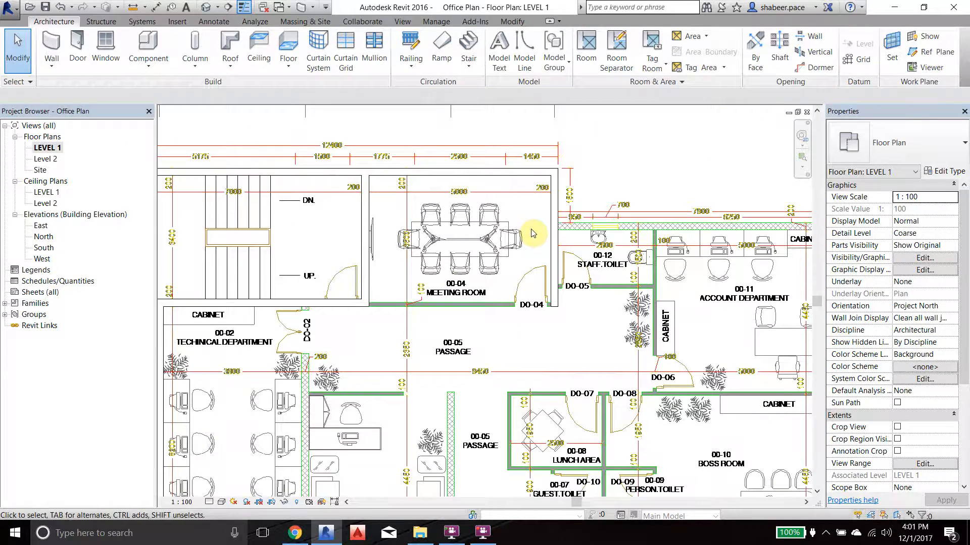
{"action": "middle_click_drag", "start_coordinate": [600, 286], "coordinate": [318, 281]}
{"action": "scroll", "coordinate": [426, 224], "scroll_direction": "up", "scroll_amount": 1}
{"action": "middle_click_drag", "start_coordinate": [319, 194], "coordinate": [369, 216]}
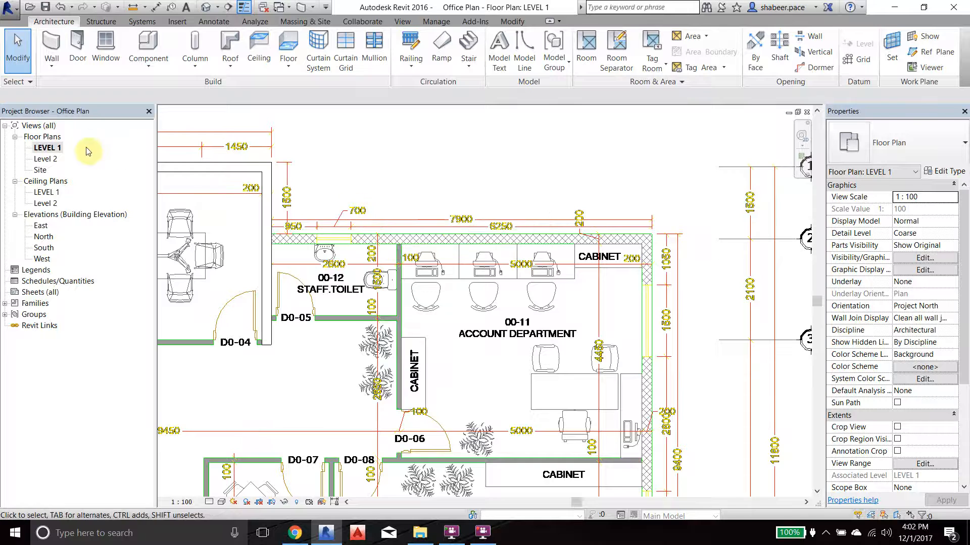
{"action": "left_click", "coordinate": [52, 66]}
{"action": "left_click", "coordinate": [91, 95]}
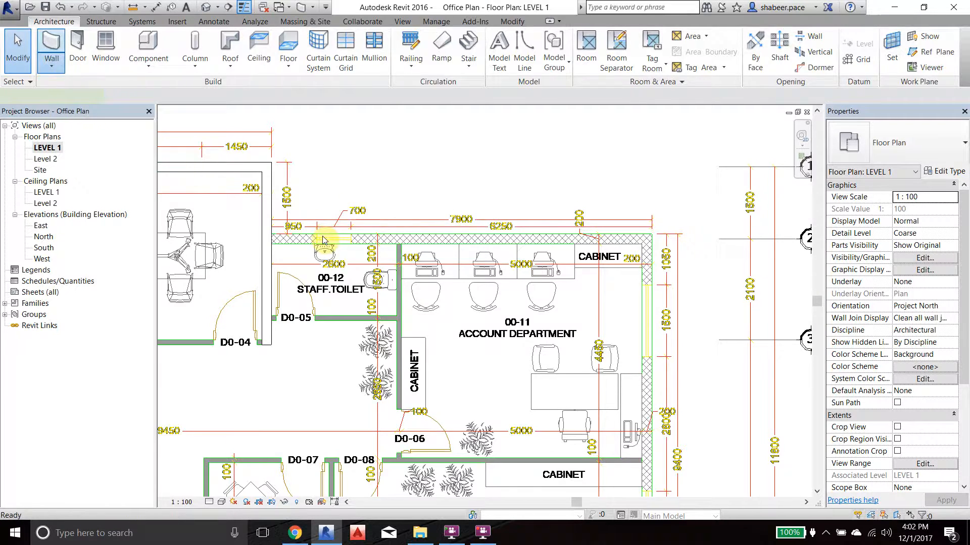
{"action": "scroll", "coordinate": [322, 239], "scroll_direction": "up", "scroll_amount": 2}
{"action": "left_click", "coordinate": [271, 234]}
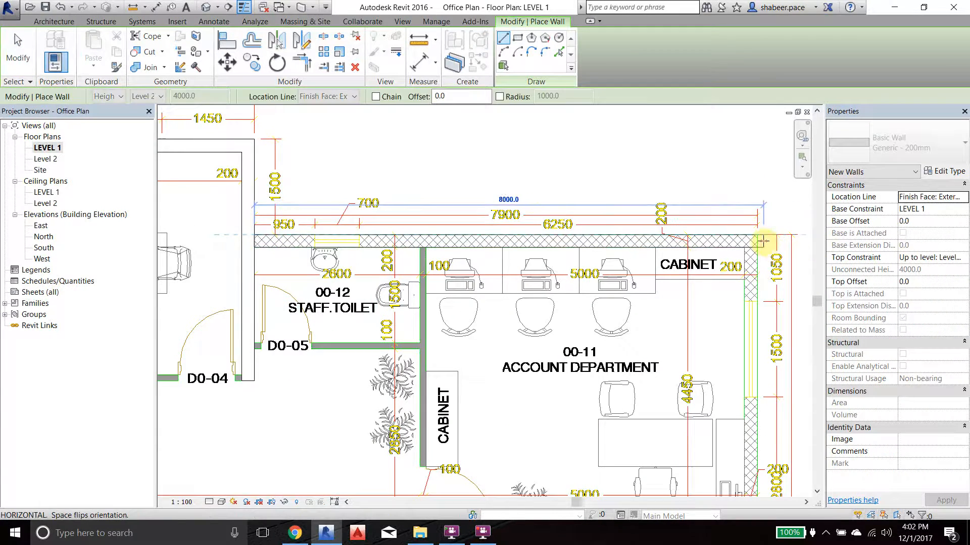
{"action": "left_click", "coordinate": [762, 242]}
{"action": "left_click", "coordinate": [18, 50]}
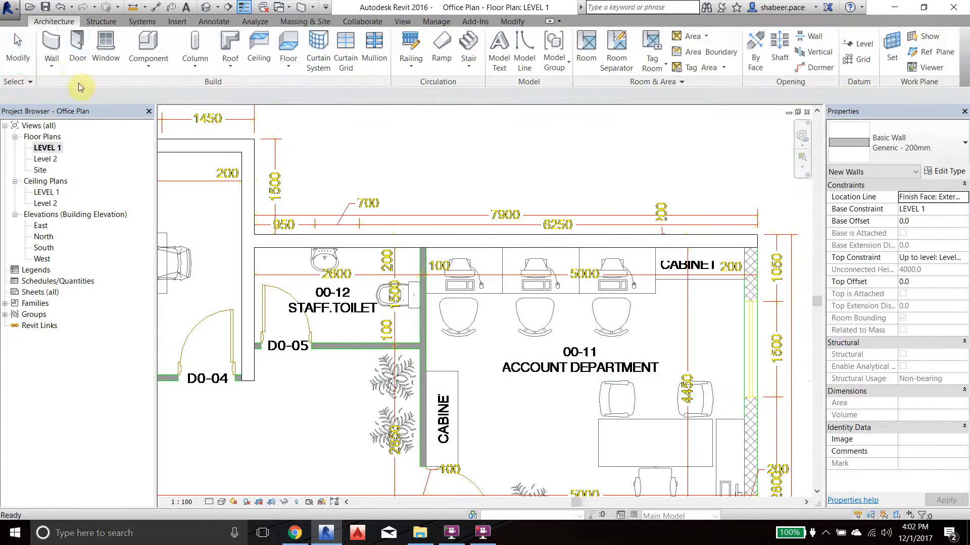
Step: Draw the east wall along the account department and boss room, from the outer northeast corner down to the CAD plan's outer southeast corner
{"action": "left_click", "coordinate": [52, 66]}
{"action": "left_click", "coordinate": [93, 87]}
{"action": "middle_click_drag", "start_coordinate": [587, 363], "coordinate": [361, 270]}
{"action": "scroll", "coordinate": [353, 267], "scroll_direction": "up", "scroll_amount": 1}
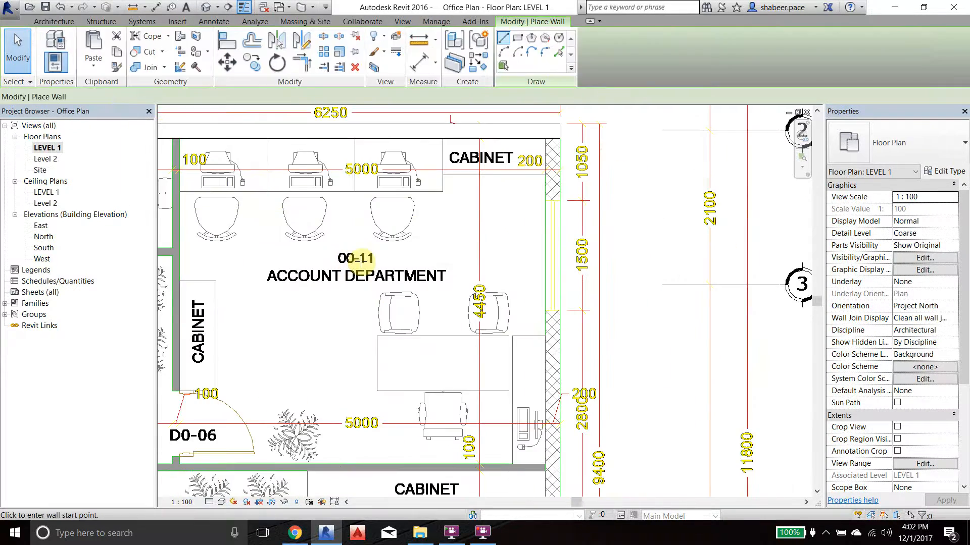
{"action": "left_click", "coordinate": [555, 152]}
{"action": "scroll", "coordinate": [556, 151], "scroll_direction": "down", "scroll_amount": 2}
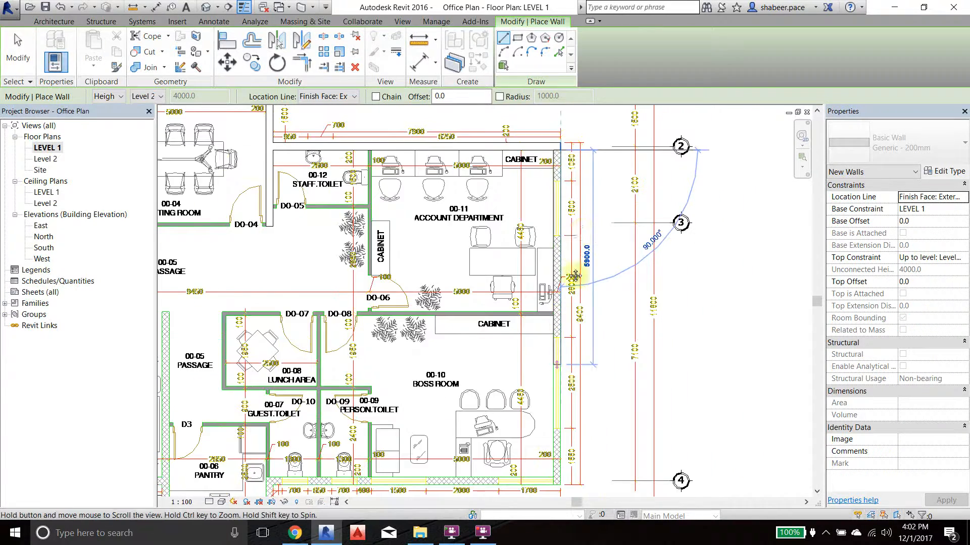
{"action": "middle_click_drag", "start_coordinate": [574, 276], "coordinate": [592, 71]}
{"action": "scroll", "coordinate": [581, 316], "scroll_direction": "up", "scroll_amount": 3}
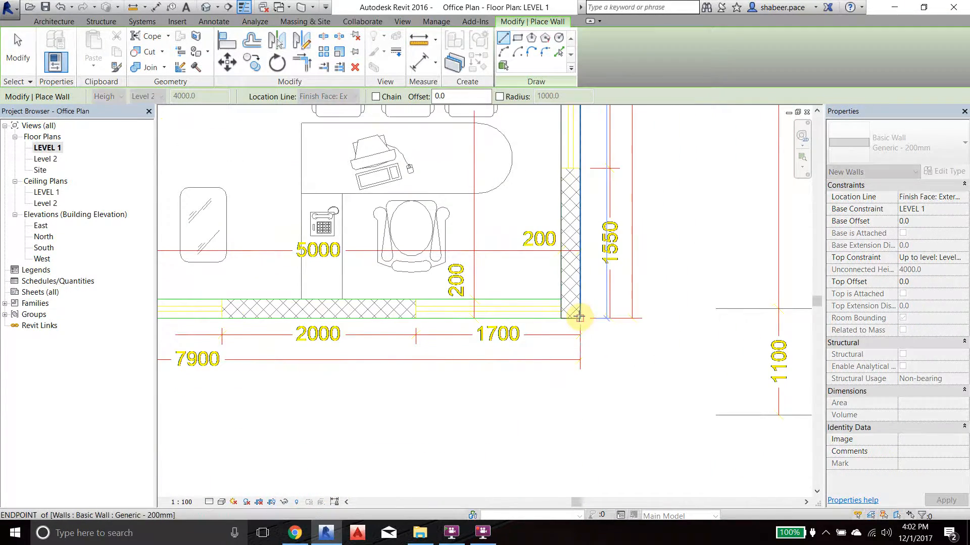
{"action": "left_click", "coordinate": [579, 317]}
{"action": "left_click", "coordinate": [18, 50]}
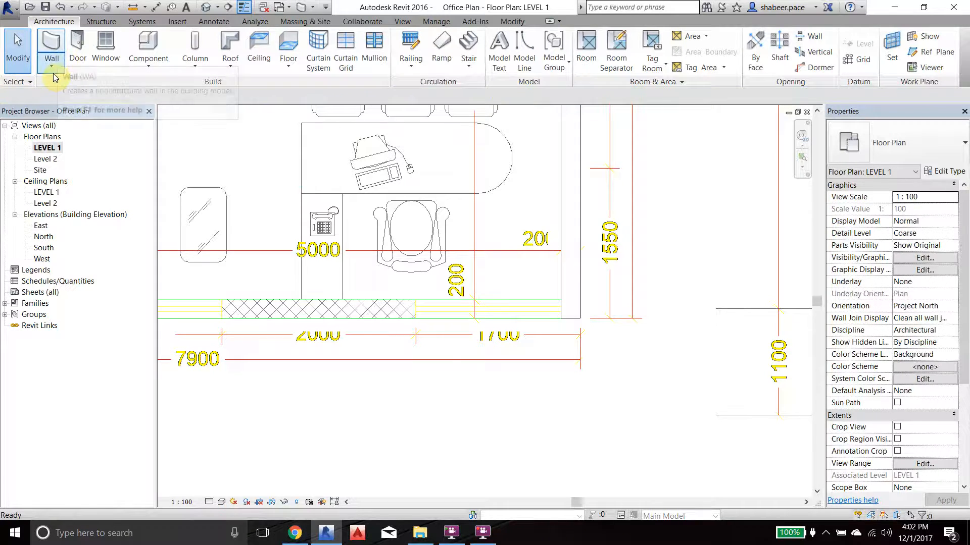
Step: Draw the south wall along the boss room and toilets, from the outer southeast corner west to the pantry's outer east face
{"action": "left_click", "coordinate": [51, 66]}
{"action": "left_click", "coordinate": [76, 83]}
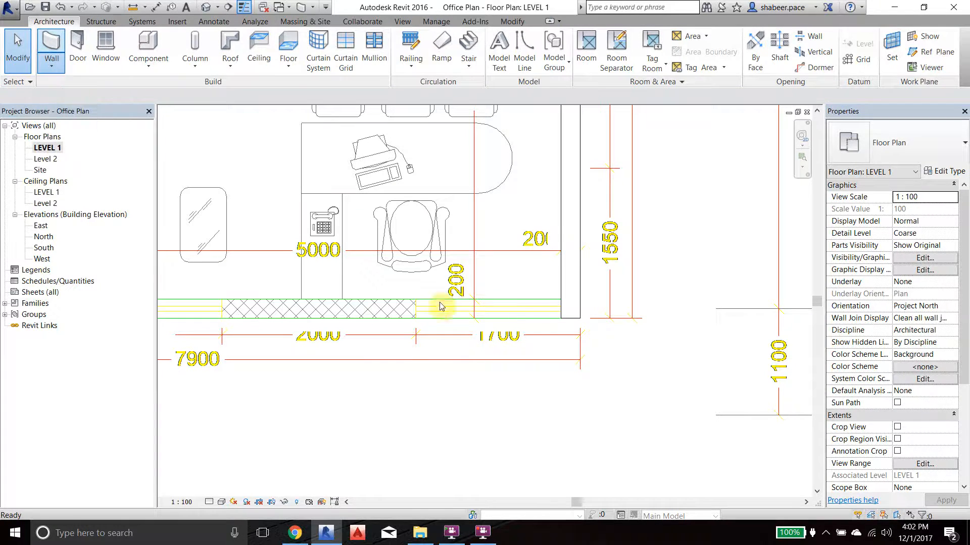
{"action": "left_click", "coordinate": [557, 323]}
{"action": "scroll", "coordinate": [783, 329], "scroll_direction": "down", "scroll_amount": 4}
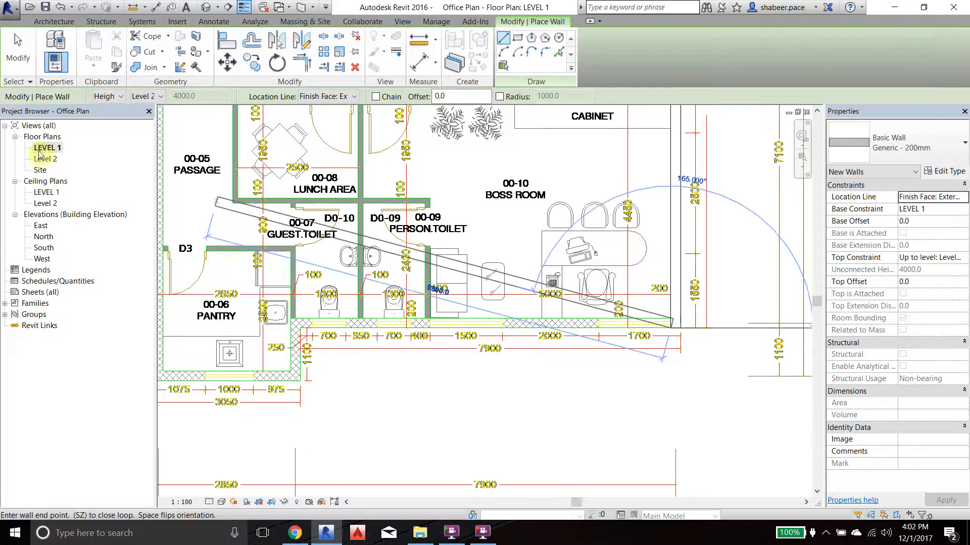
{"action": "scroll", "coordinate": [328, 328], "scroll_direction": "up", "scroll_amount": 4}
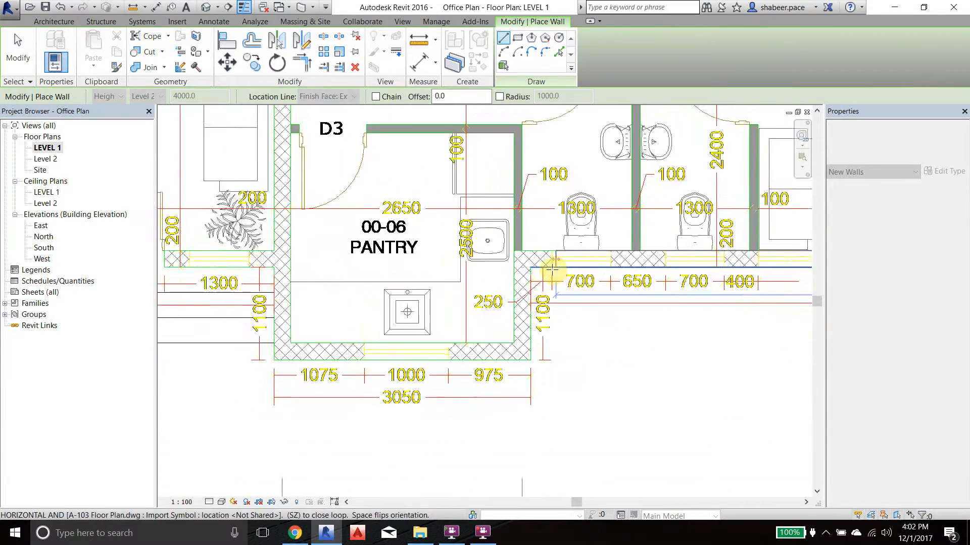
{"action": "scroll", "coordinate": [553, 271], "scroll_direction": "up", "scroll_amount": 1}
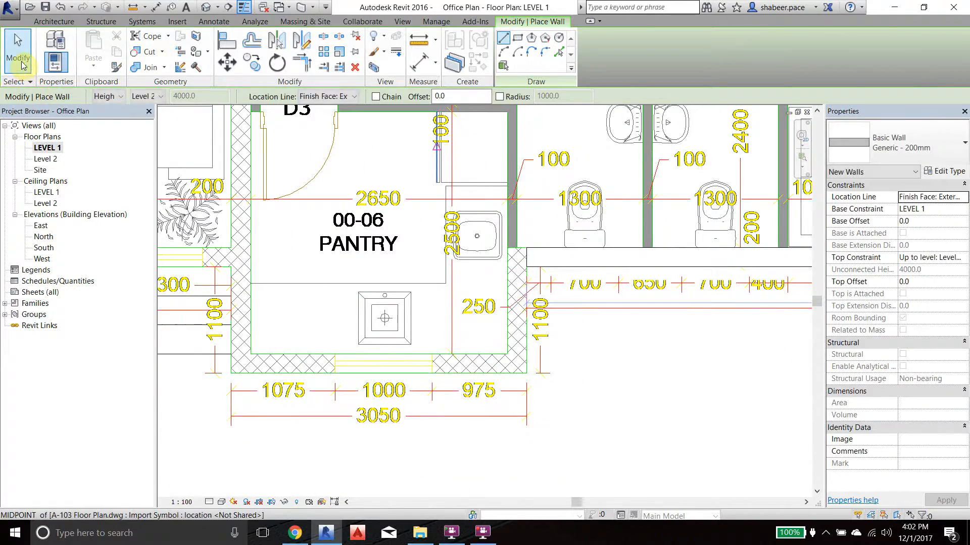
{"action": "left_click", "coordinate": [19, 60]}
Step: Draw the pantry's east wall from the south wall's west end down to the pantry's outer southeast corner
{"action": "left_click", "coordinate": [52, 67]}
{"action": "left_click", "coordinate": [63, 83]}
{"action": "left_click", "coordinate": [526, 248]}
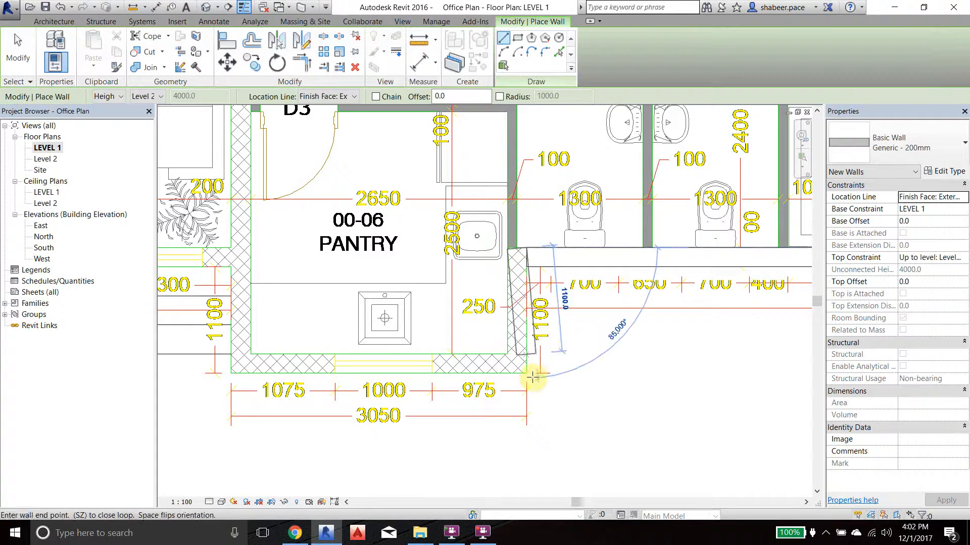
{"action": "left_click", "coordinate": [526, 372]}
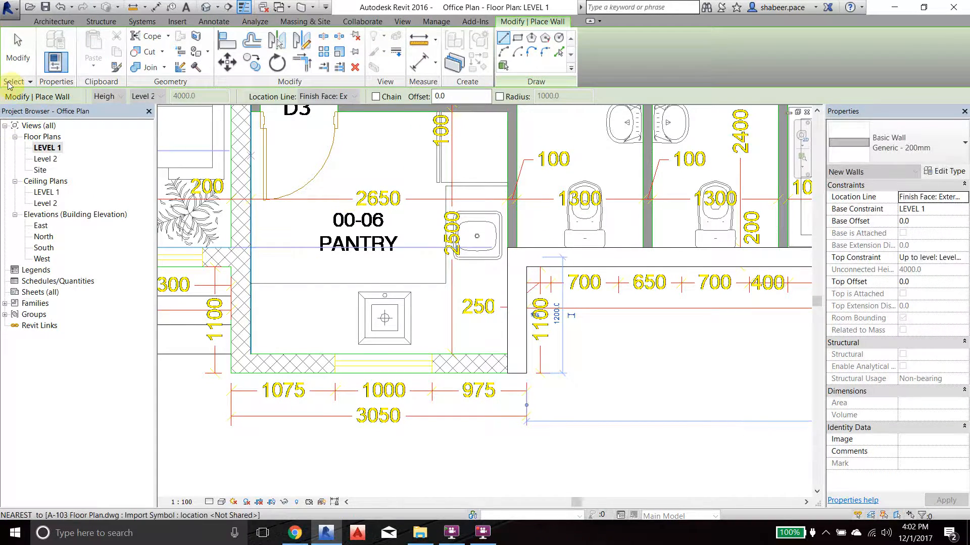
{"action": "left_click", "coordinate": [17, 51]}
Step: Open the default 3D view and give it a visual style that displays the walls with solid filled surfaces
{"action": "scroll", "coordinate": [596, 367], "scroll_direction": "down", "scroll_amount": 3}
{"action": "scroll", "coordinate": [595, 370], "scroll_direction": "down", "scroll_amount": 2}
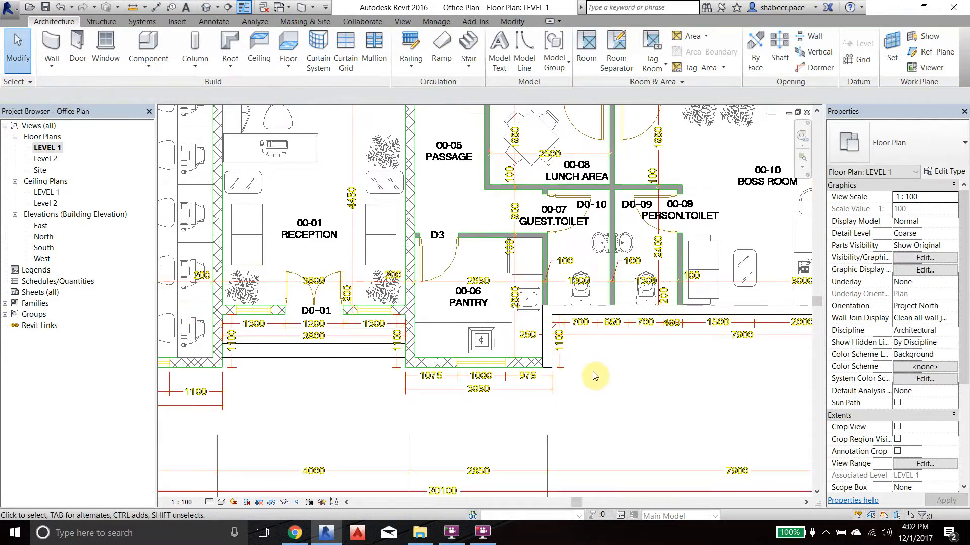
{"action": "scroll", "coordinate": [593, 333], "scroll_direction": "down", "scroll_amount": 2}
{"action": "middle_click_drag", "start_coordinate": [550, 232], "coordinate": [539, 314]}
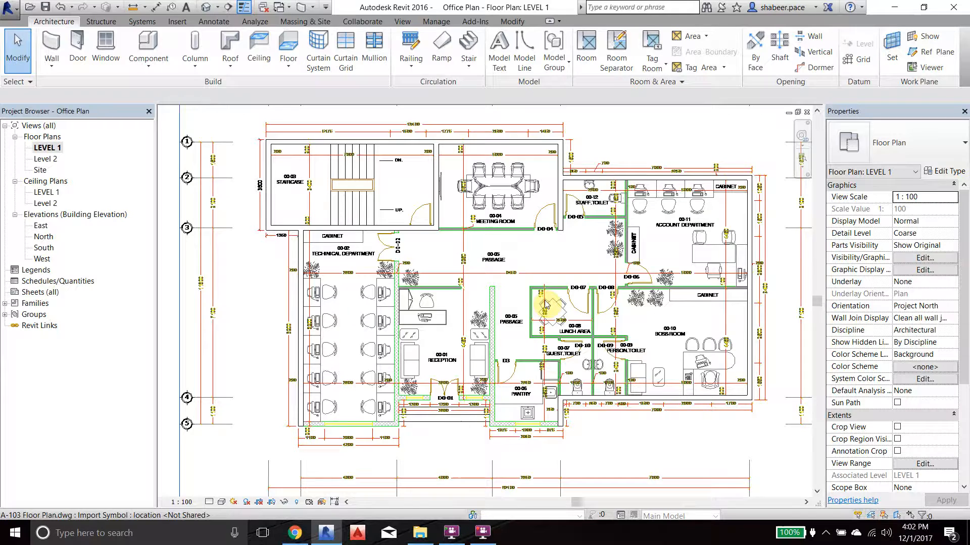
{"action": "left_click", "coordinate": [207, 8]}
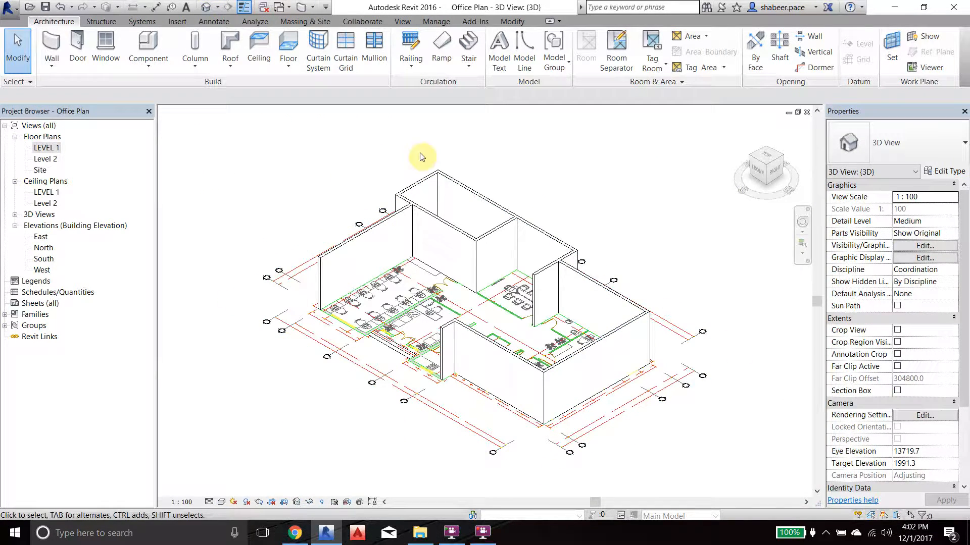
{"action": "left_click", "coordinate": [15, 215]}
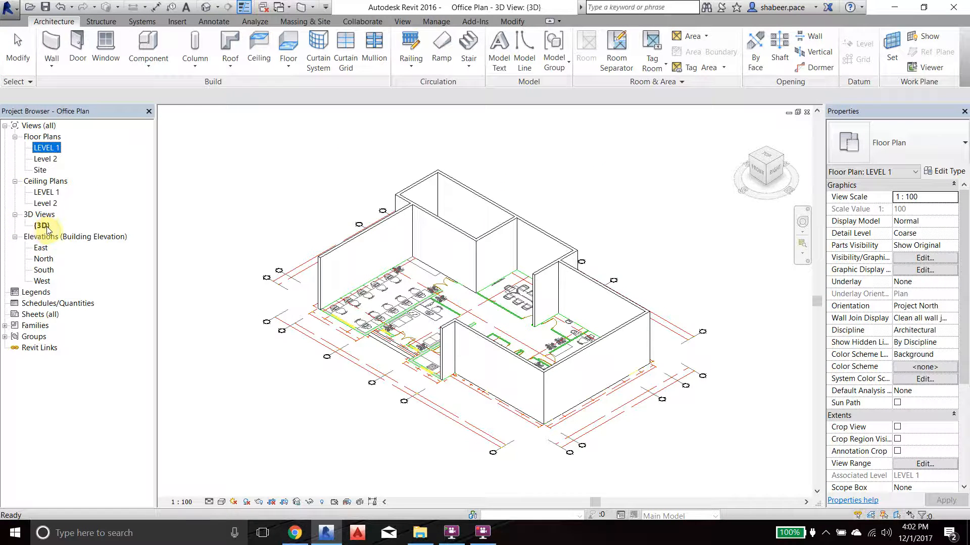
{"action": "right_click", "coordinate": [45, 229]}
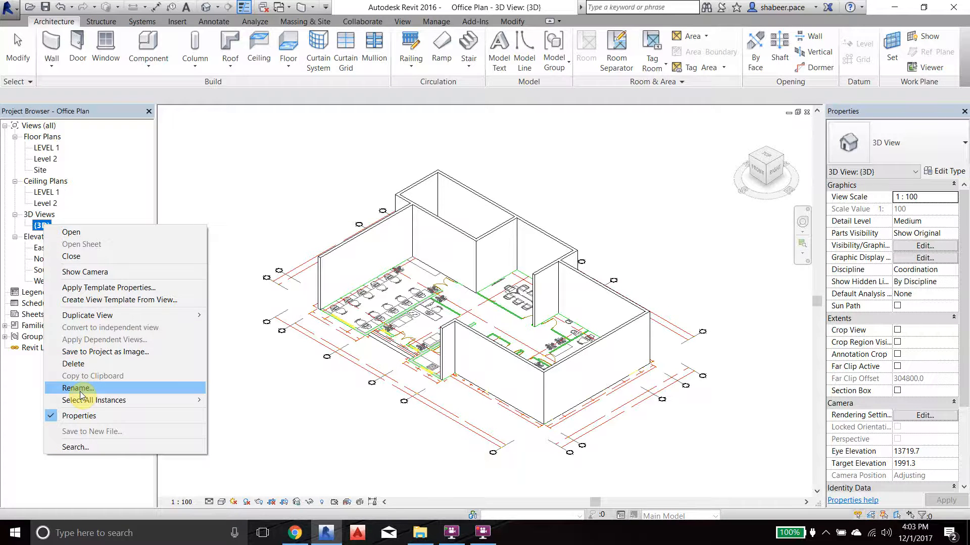
{"action": "left_click", "coordinate": [209, 204]}
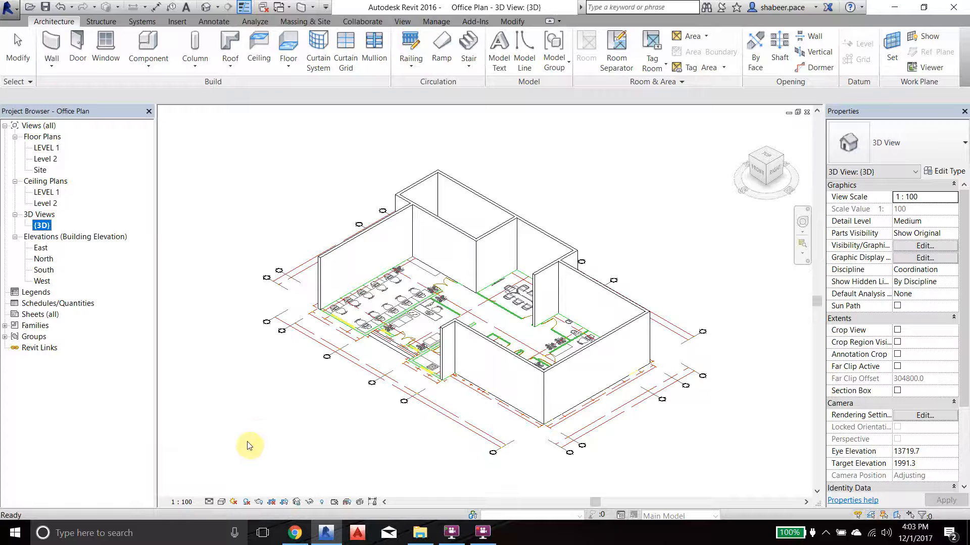
{"action": "left_click", "coordinate": [221, 502]}
{"action": "left_click", "coordinate": [239, 480]}
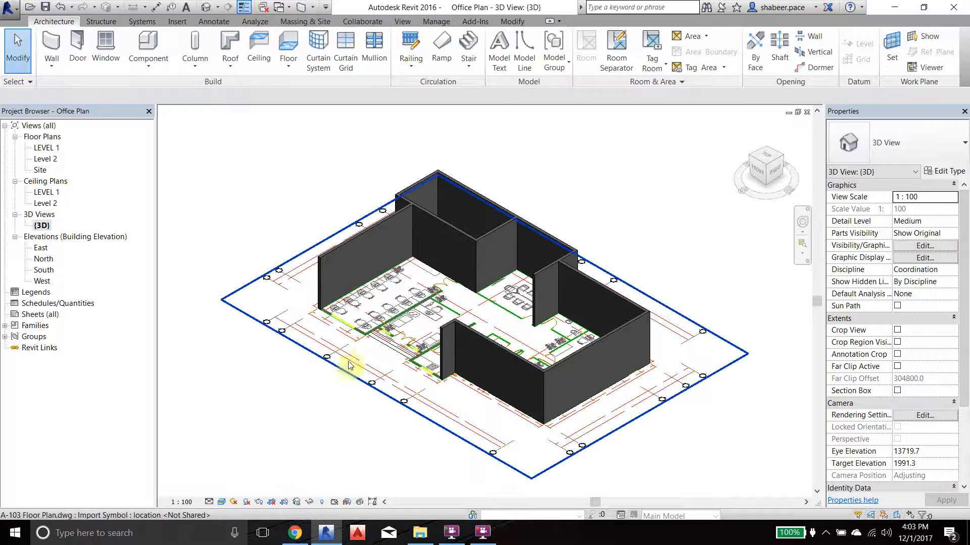
Step: Try hiding the imported A-103 Floor Plan.dwg element in the 3D view and undo the hiding
{"action": "left_click", "coordinate": [393, 335]}
{"action": "right_click", "coordinate": [393, 335]}
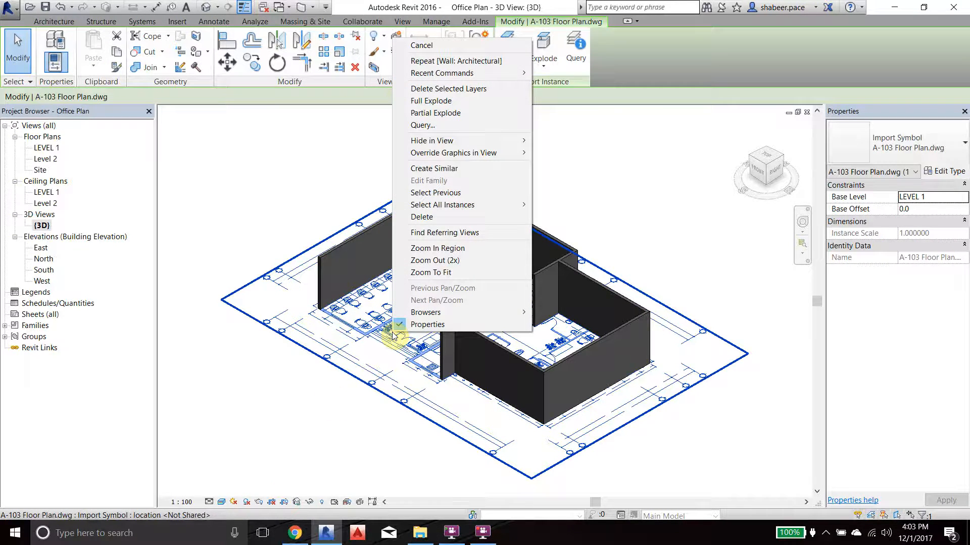
{"action": "left_click", "coordinate": [281, 396]}
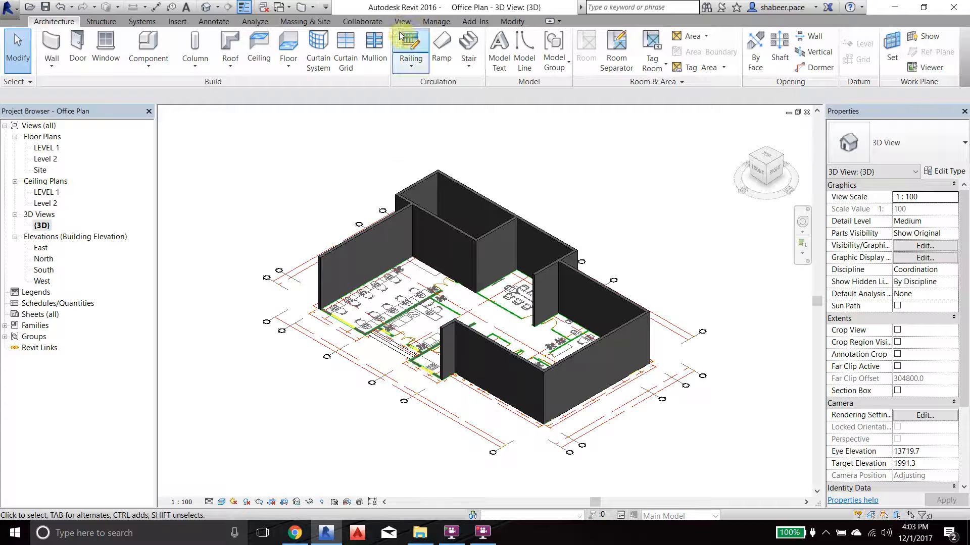
{"action": "left_click", "coordinate": [401, 307]}
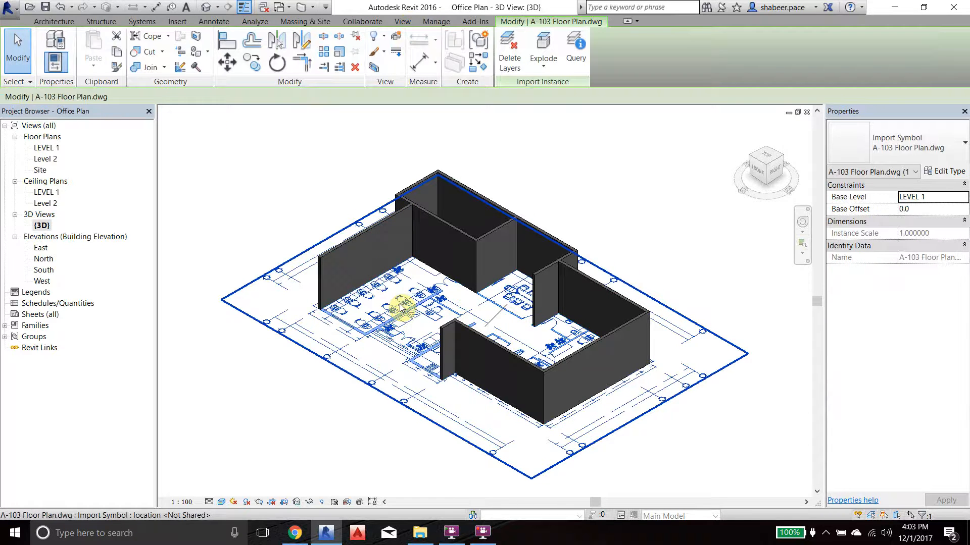
{"action": "right_click", "coordinate": [400, 307]}
{"action": "mouse_move", "coordinate": [456, 115]}
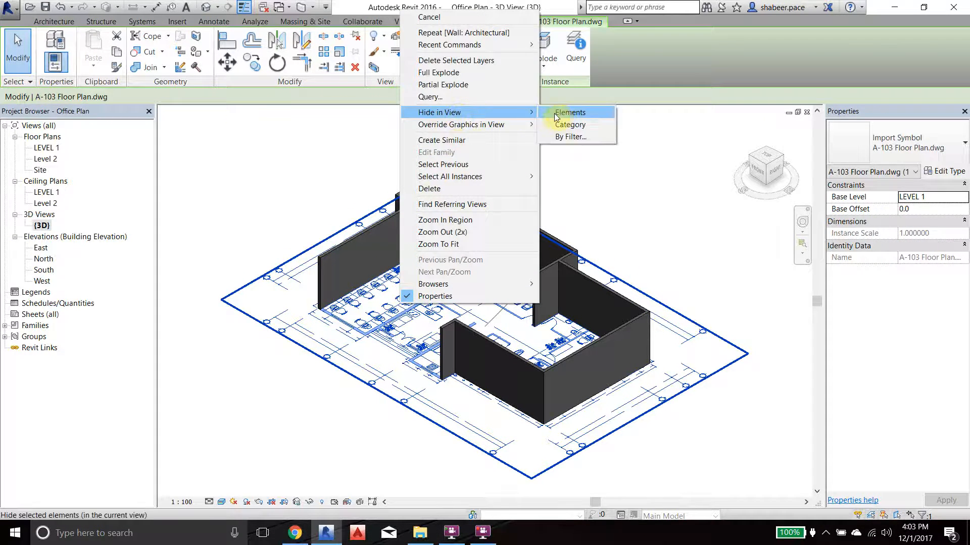
{"action": "left_click", "coordinate": [559, 113]}
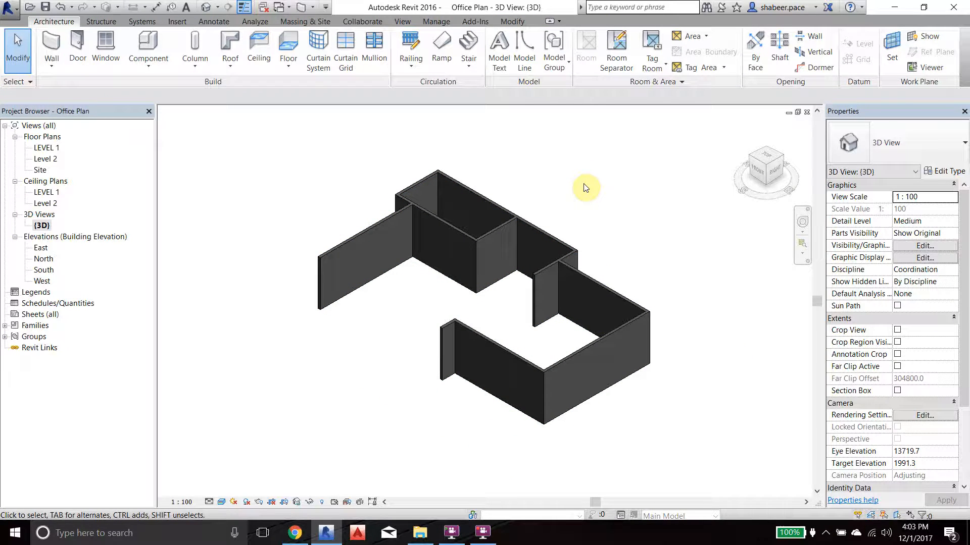
{"action": "key", "text": "ctrl+z"}
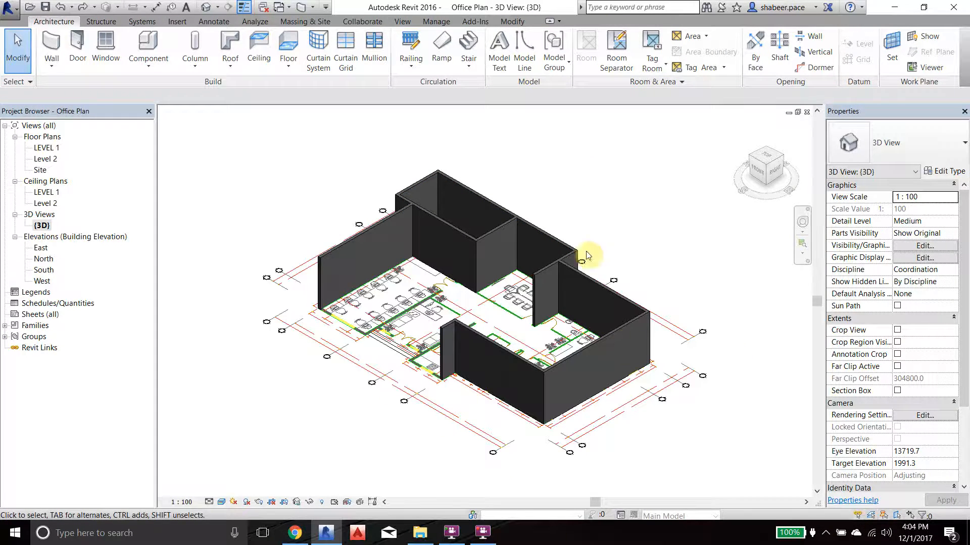
Step: Hide the imported A-103 Floor Plan.dwg in the 3D view through the view's visibility and graphics overrides
{"action": "left_click", "coordinate": [401, 23]}
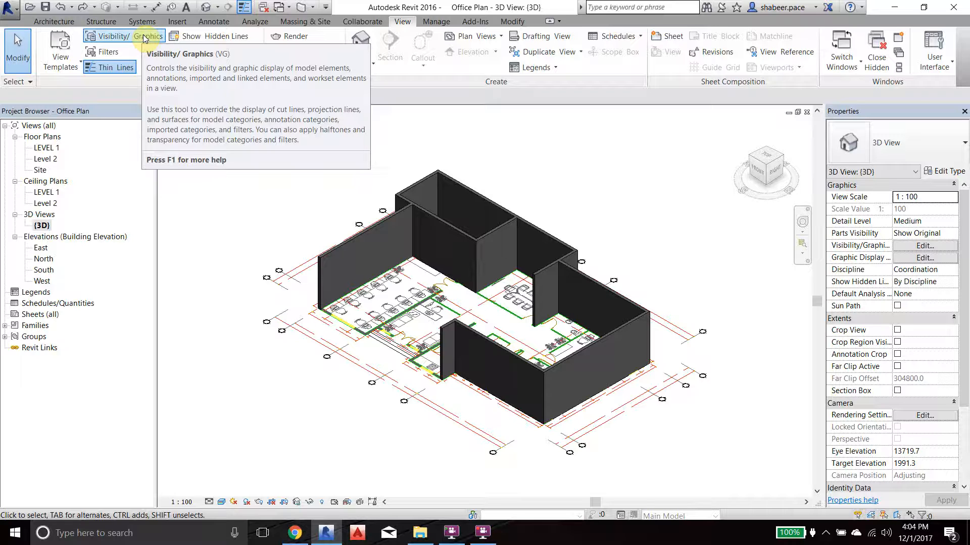
{"action": "left_click", "coordinate": [145, 39]}
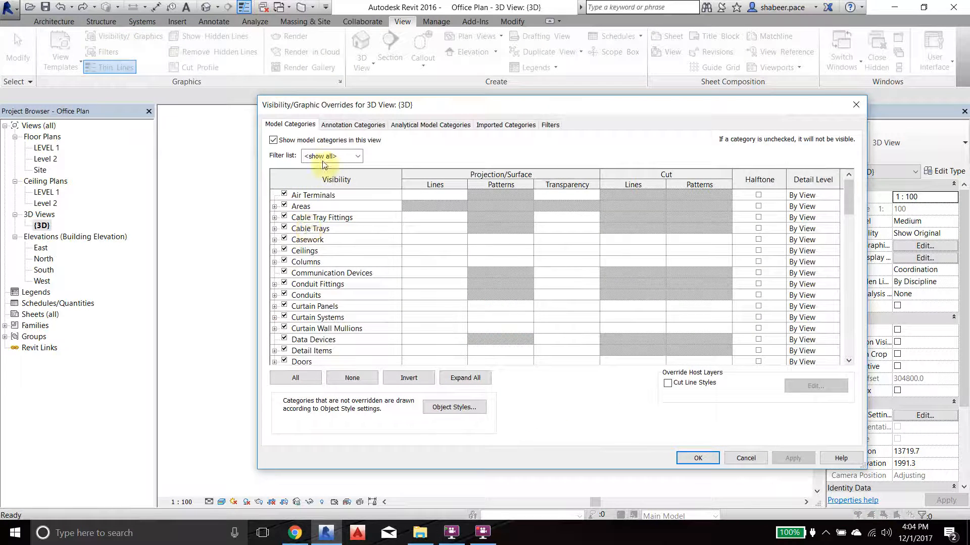
{"action": "left_click", "coordinate": [507, 128]}
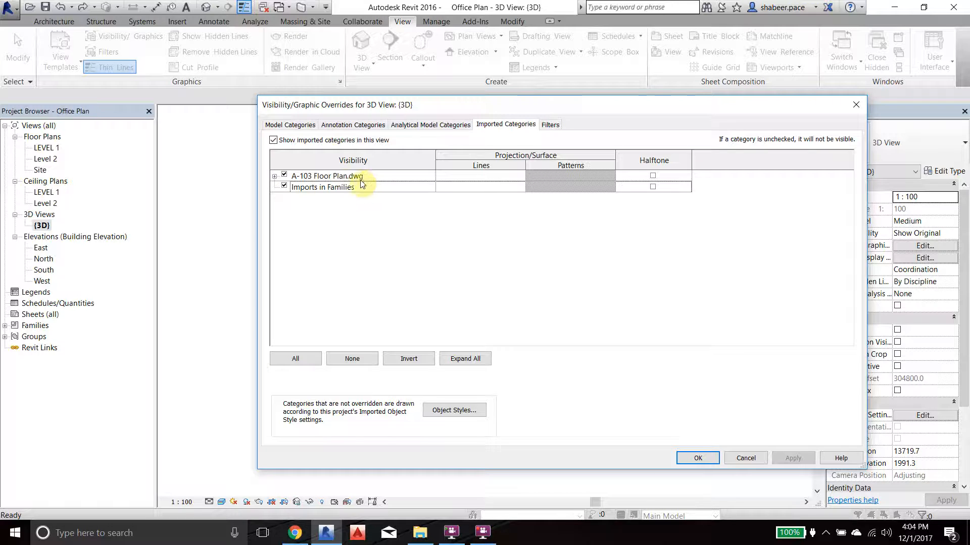
{"action": "left_click", "coordinate": [284, 176]}
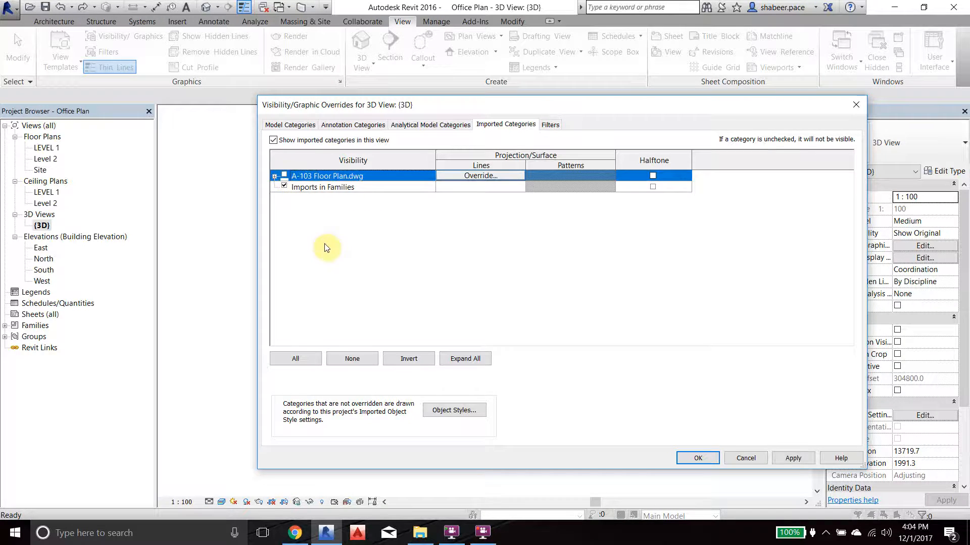
{"action": "left_click", "coordinate": [799, 457]}
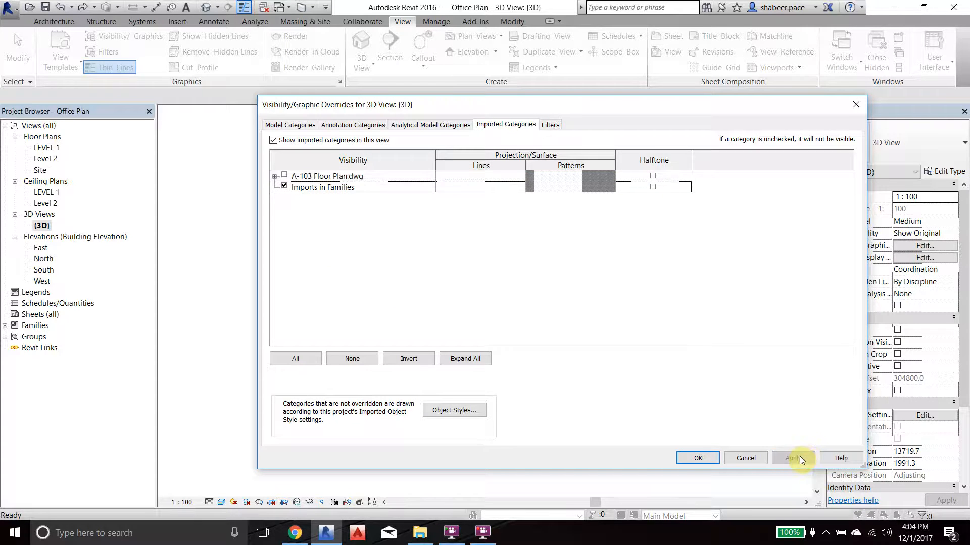
{"action": "left_click", "coordinate": [709, 459]}
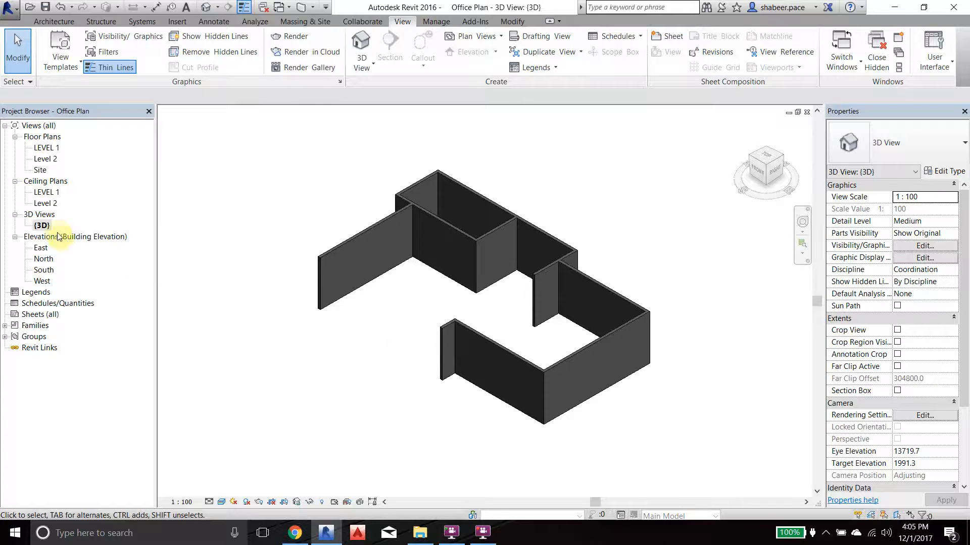
Step: Open the East elevation and set its visual style to Shaded
{"action": "double_click", "coordinate": [47, 148]}
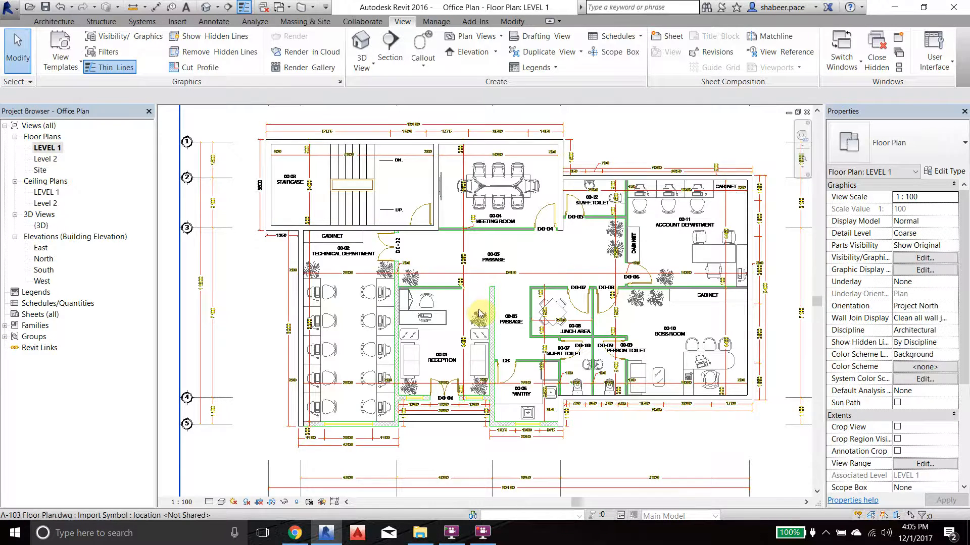
{"action": "scroll", "coordinate": [472, 310], "scroll_direction": "down", "scroll_amount": 2}
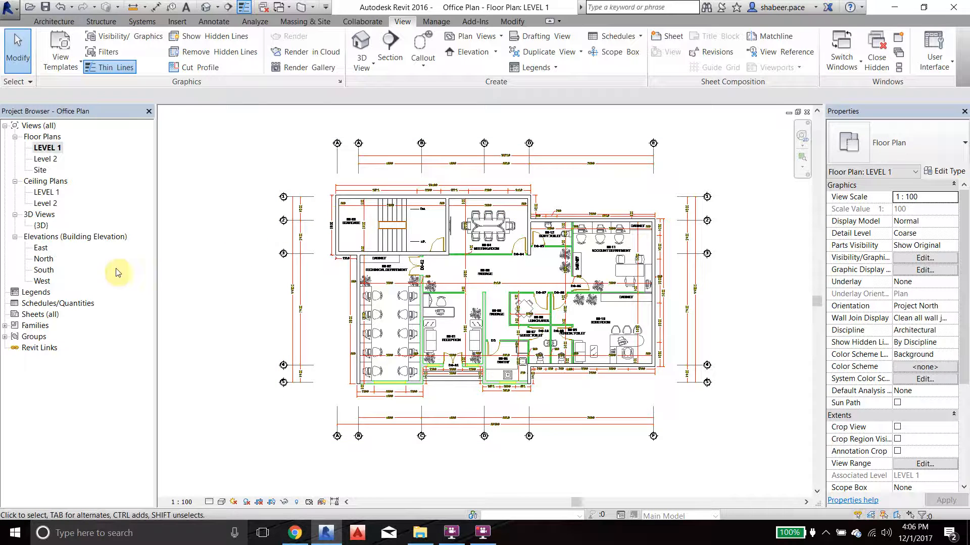
{"action": "double_click", "coordinate": [41, 249]}
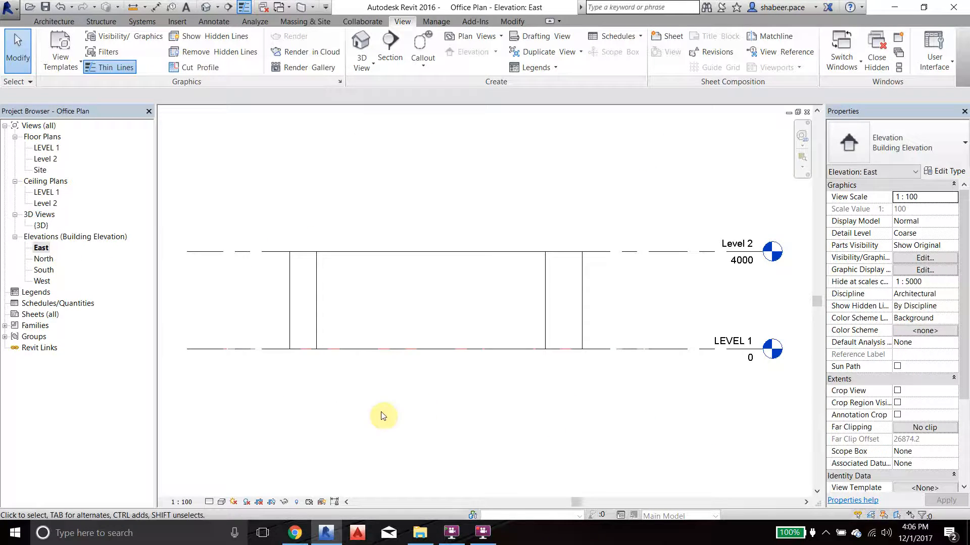
{"action": "left_click", "coordinate": [222, 502]}
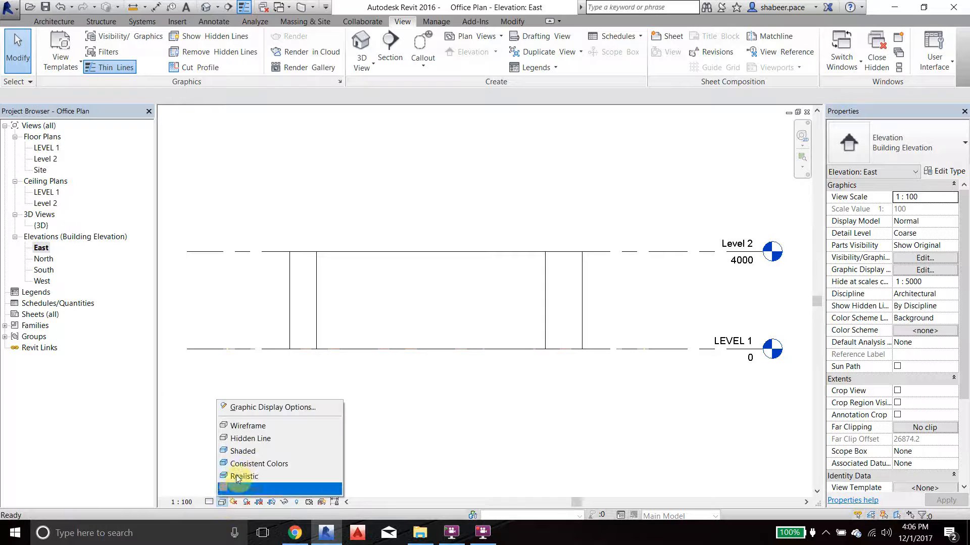
{"action": "left_click", "coordinate": [261, 452]}
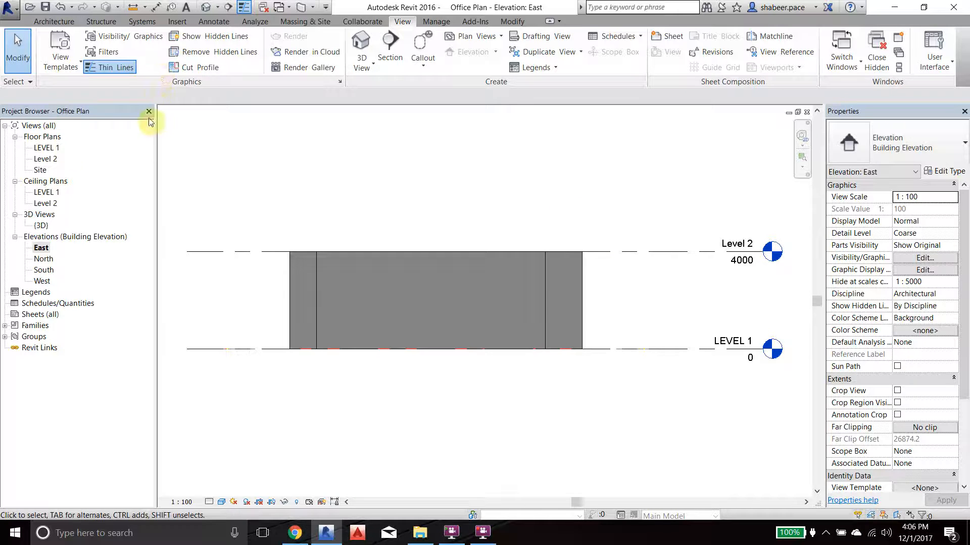
Step: Start an architectural wall in the LEVEL 1 floor plan using the wall type Interior - Blockwork 100
{"action": "double_click", "coordinate": [44, 149]}
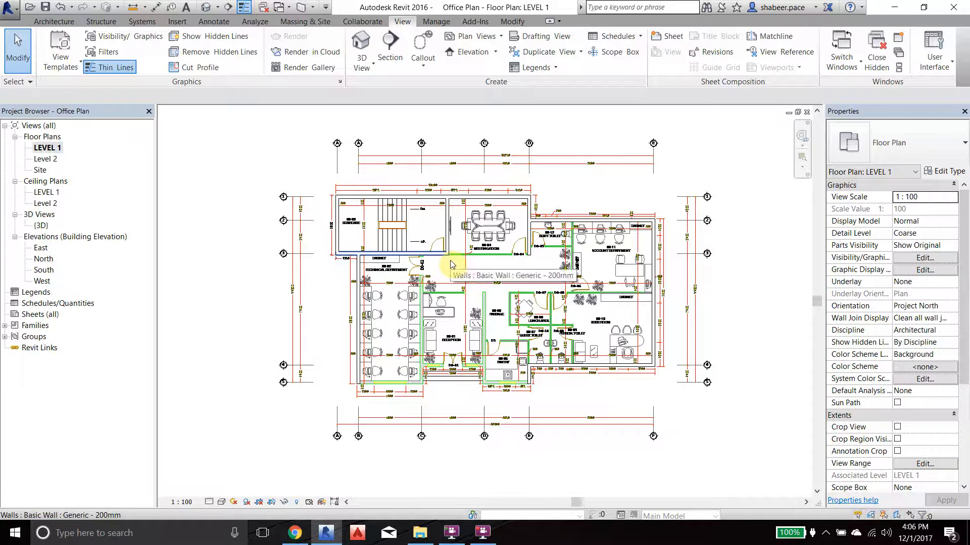
{"action": "scroll", "coordinate": [453, 261], "scroll_direction": "up", "scroll_amount": 3}
{"action": "middle_click_drag", "start_coordinate": [454, 263], "coordinate": [493, 267]}
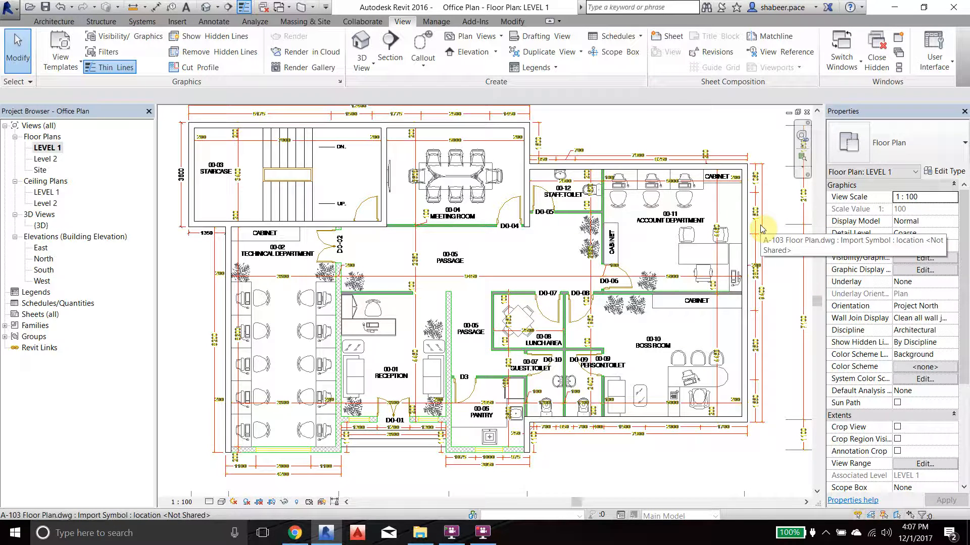
{"action": "left_click", "coordinate": [54, 21]}
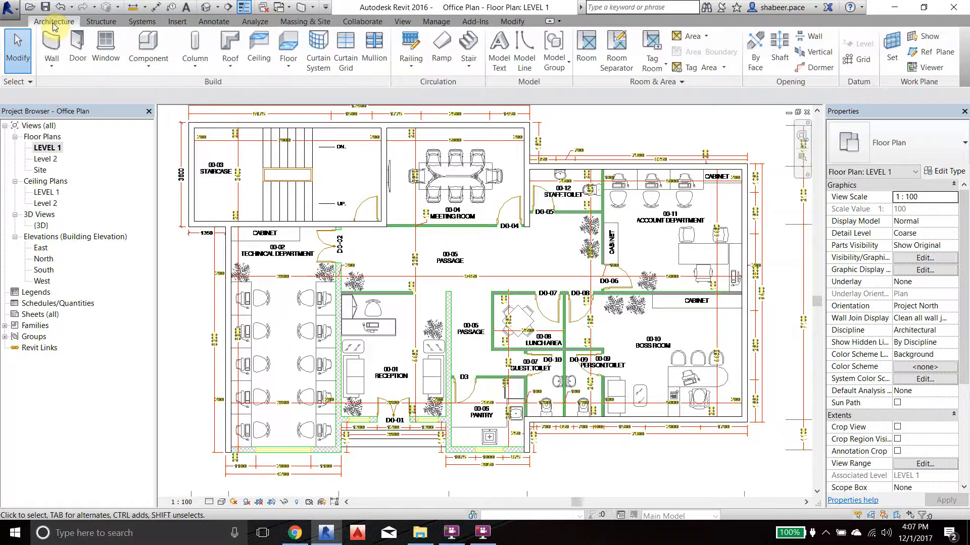
{"action": "left_click", "coordinate": [57, 75]}
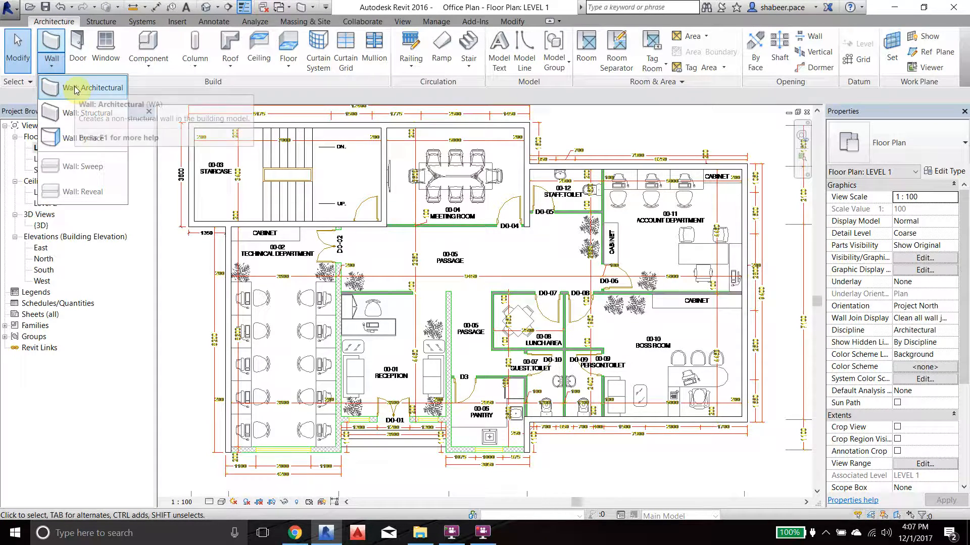
{"action": "left_click", "coordinate": [76, 126]}
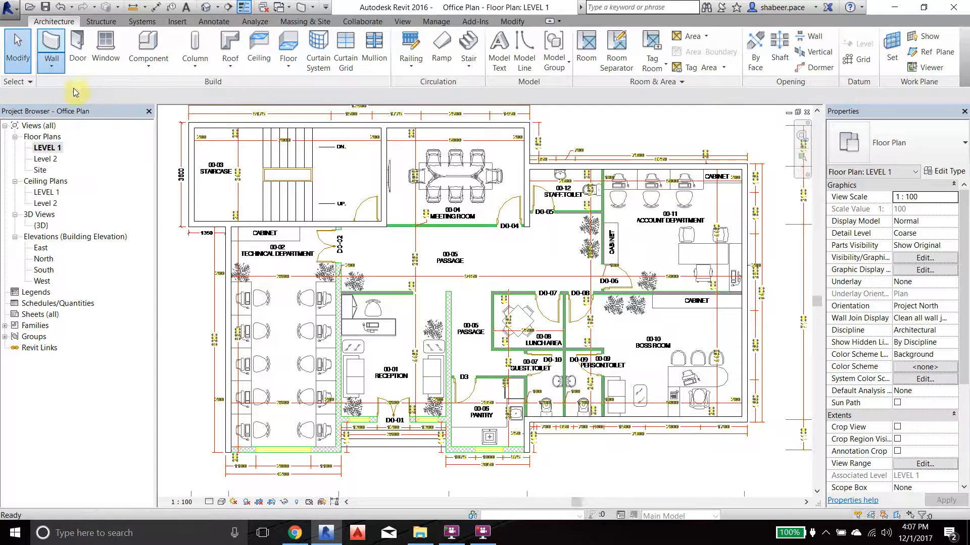
{"action": "left_click", "coordinate": [964, 147]}
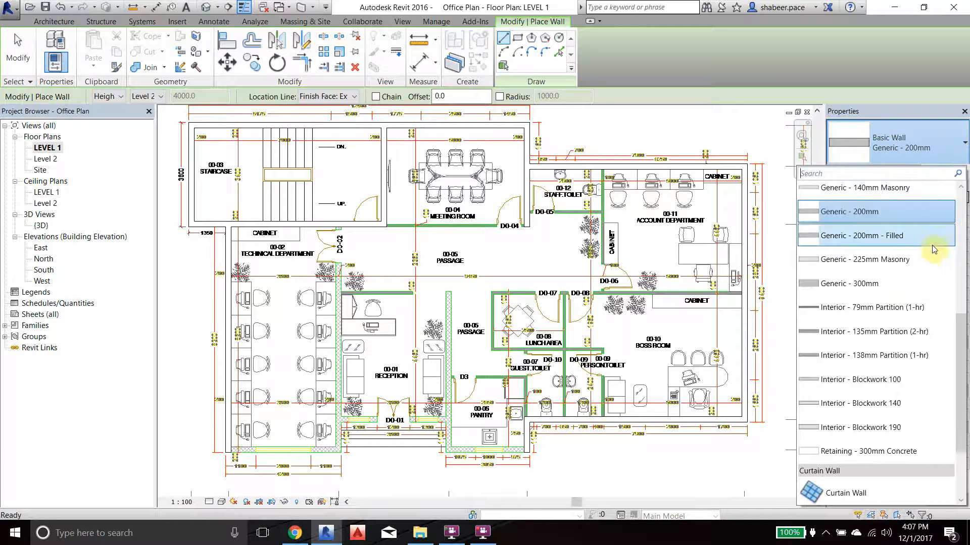
{"action": "scroll", "coordinate": [924, 293], "scroll_direction": "down", "scroll_amount": 1}
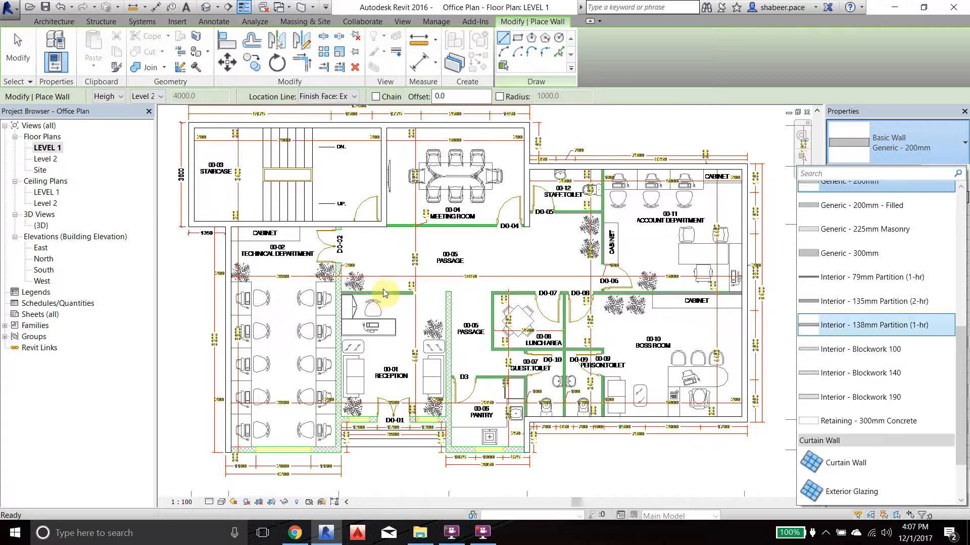
{"action": "scroll", "coordinate": [383, 293], "scroll_direction": "up", "scroll_amount": 5}
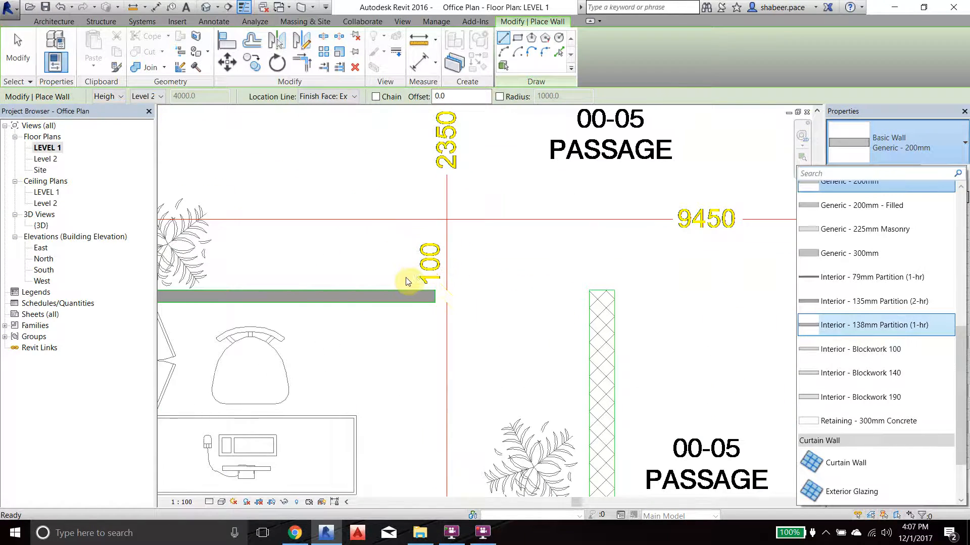
{"action": "left_click", "coordinate": [896, 357]}
{"action": "scroll", "coordinate": [676, 305], "scroll_direction": "down", "scroll_amount": 2}
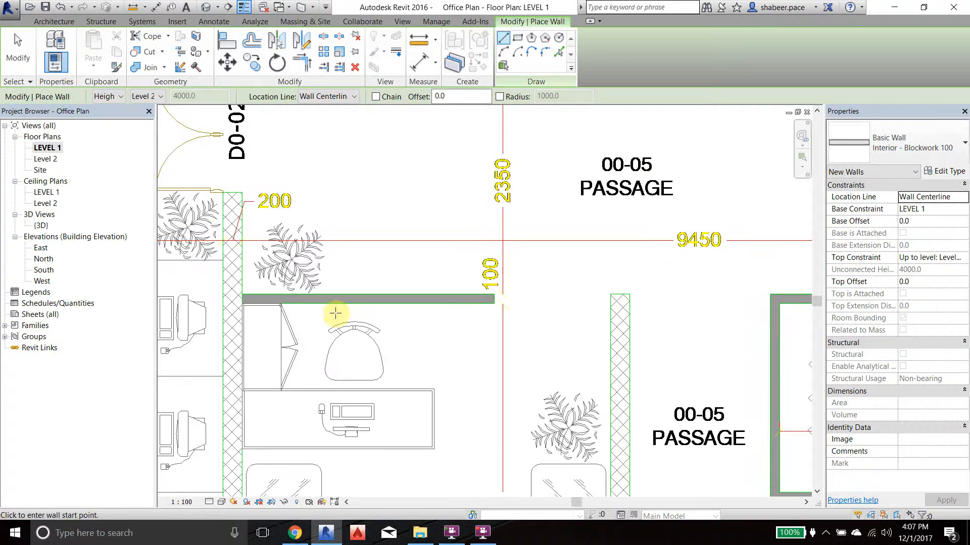
{"action": "left_click", "coordinate": [244, 294]}
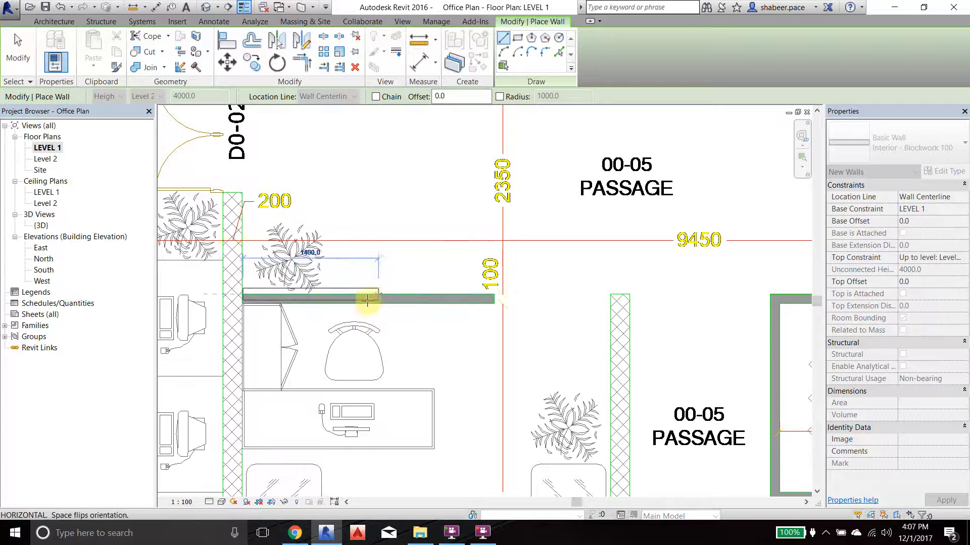
{"action": "scroll", "coordinate": [398, 254], "scroll_direction": "down", "scroll_amount": 1}
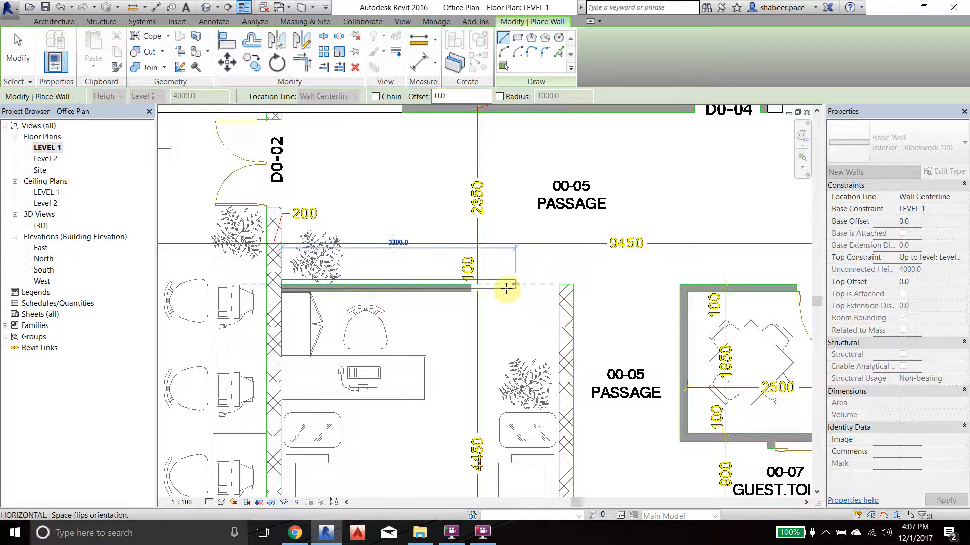
{"action": "scroll", "coordinate": [435, 256], "scroll_direction": "down", "scroll_amount": 1}
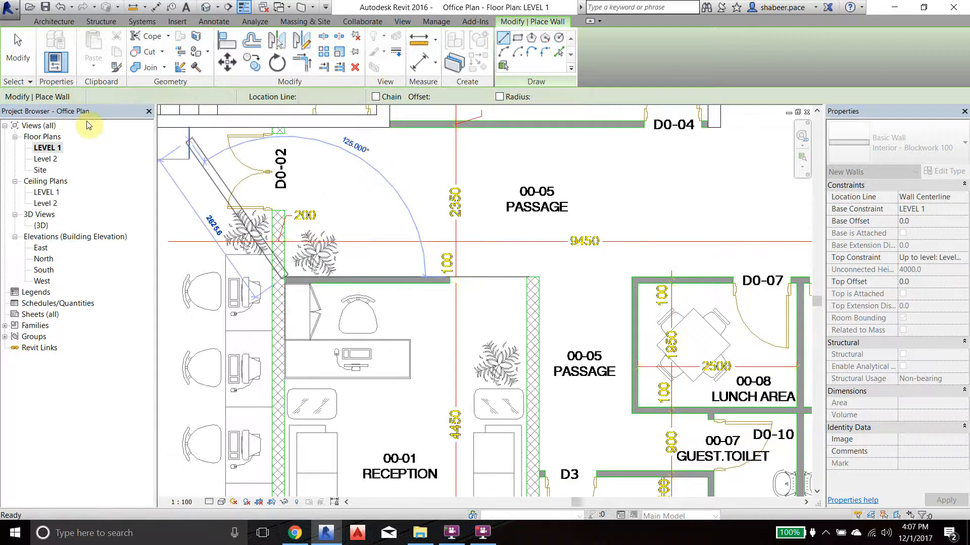
{"action": "left_click", "coordinate": [43, 21]}
{"action": "left_click", "coordinate": [52, 64]}
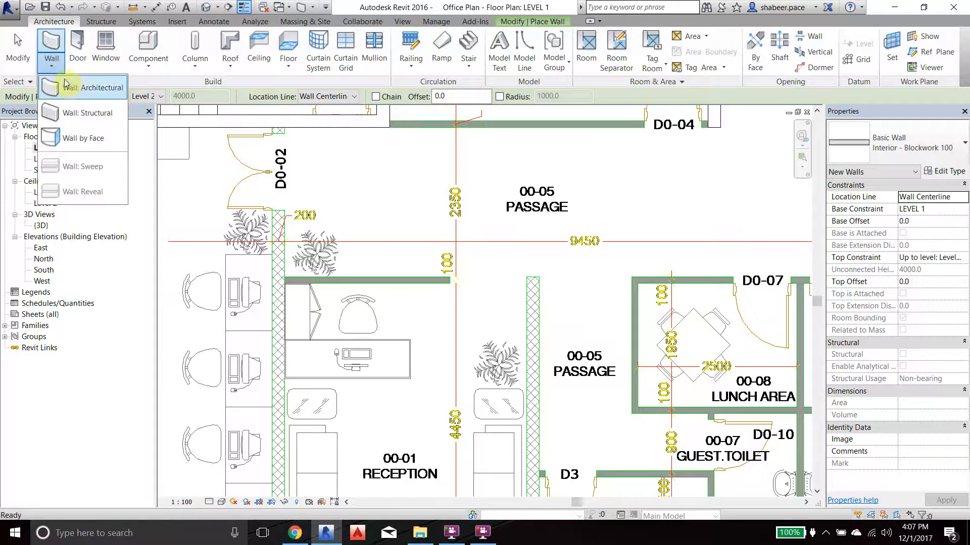
{"action": "left_click", "coordinate": [88, 87]}
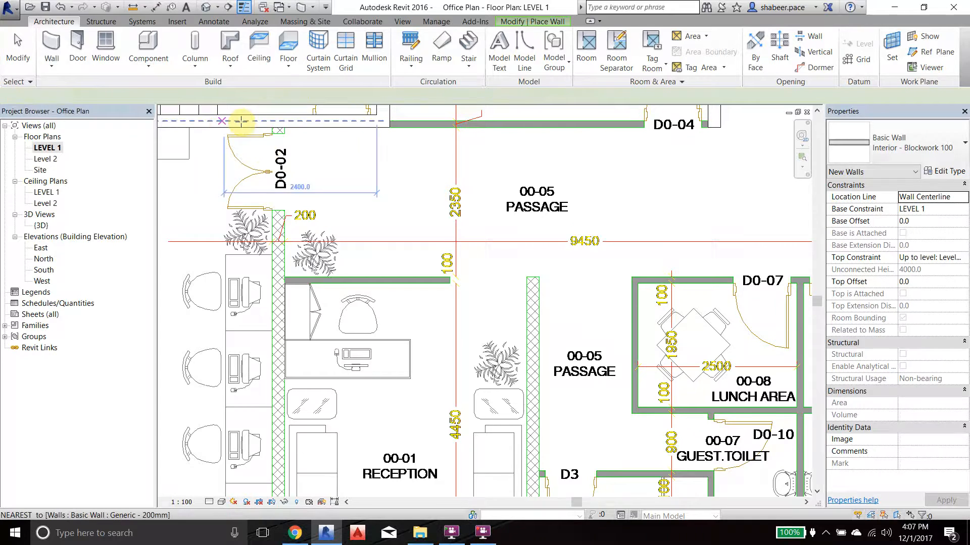
{"action": "left_click", "coordinate": [52, 65]}
{"action": "left_click", "coordinate": [84, 83]}
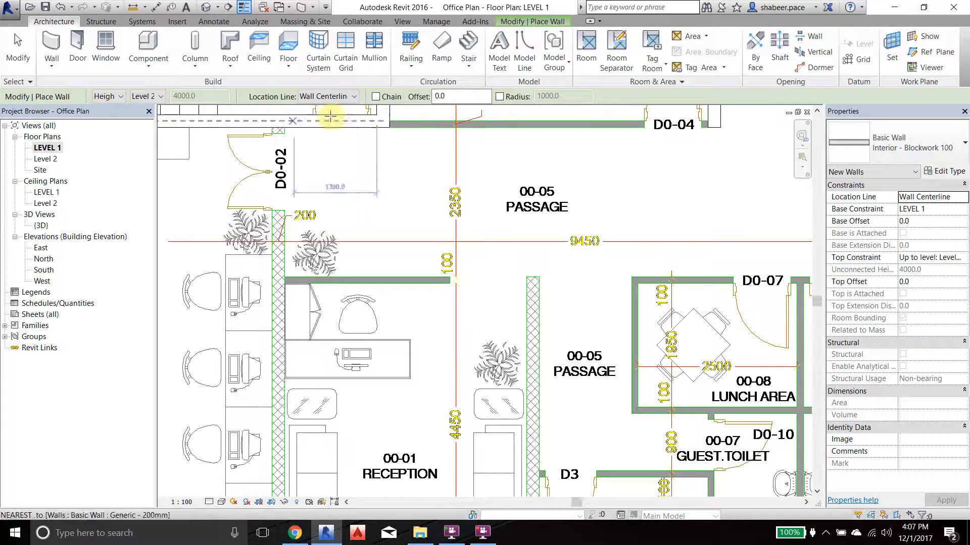
Step: With location line Finish Face: Exterior, draw the wall south of the passage from the reception's northwest corner east to the outer east wall's inner face
{"action": "left_click", "coordinate": [354, 96]}
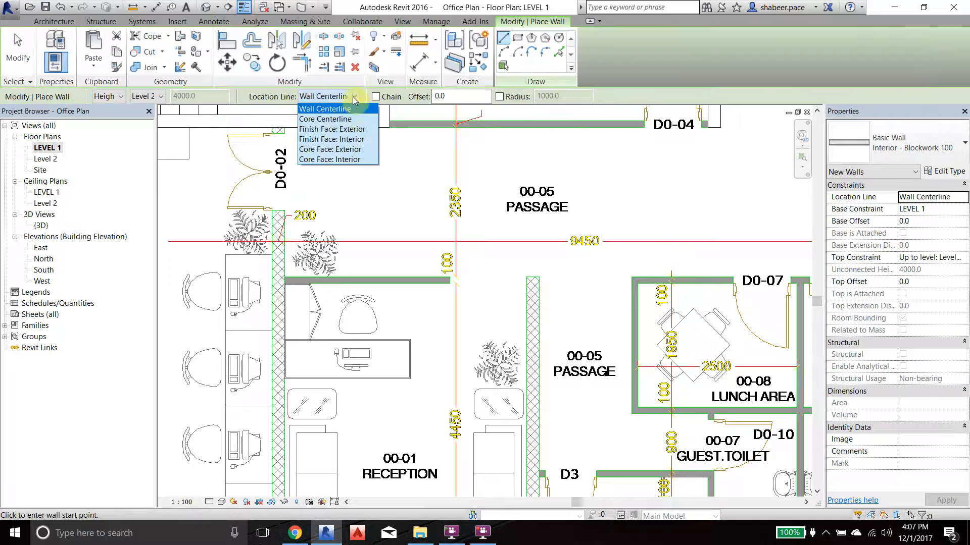
{"action": "left_click", "coordinate": [353, 131]}
{"action": "scroll", "coordinate": [296, 308], "scroll_direction": "up", "scroll_amount": 1}
{"action": "left_click", "coordinate": [288, 270]}
{"action": "middle_click_drag", "start_coordinate": [598, 278], "coordinate": [268, 274]}
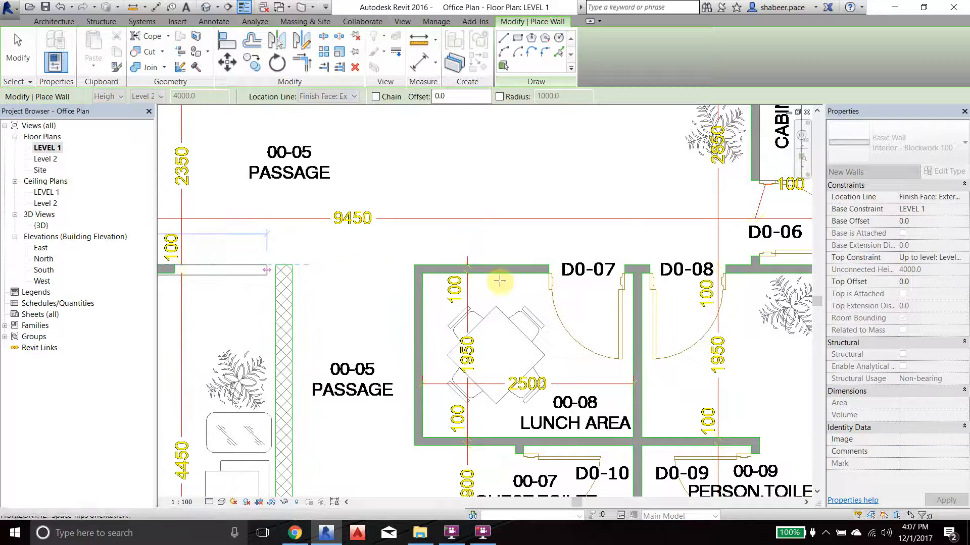
{"action": "scroll", "coordinate": [499, 281], "scroll_direction": "down", "scroll_amount": 3}
{"action": "middle_click_drag", "start_coordinate": [589, 296], "coordinate": [431, 289]}
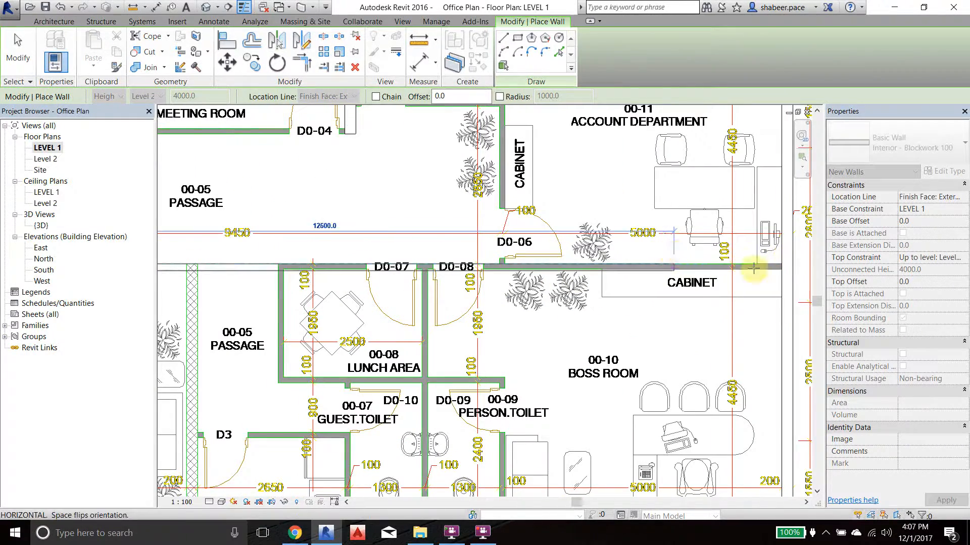
{"action": "scroll", "coordinate": [798, 271], "scroll_direction": "up", "scroll_amount": 3}
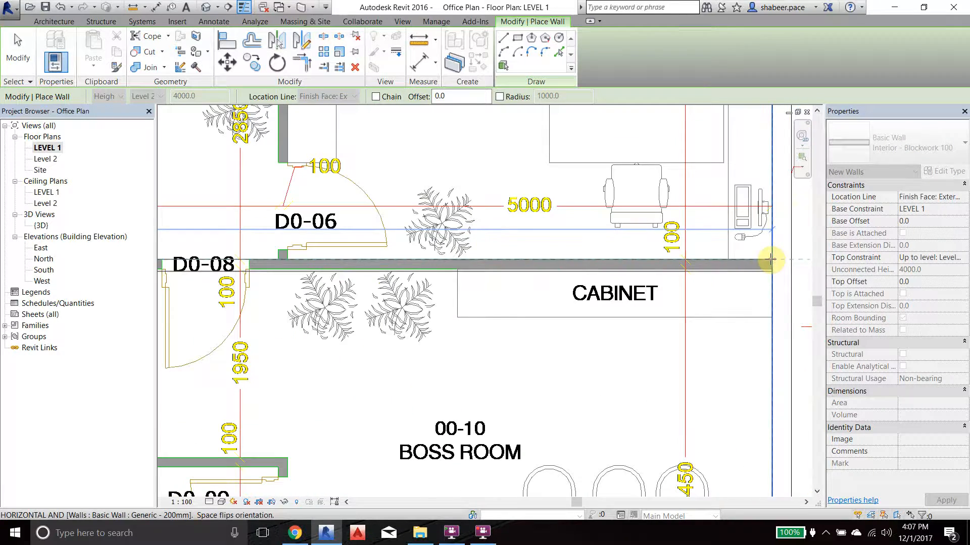
{"action": "left_click", "coordinate": [771, 259]}
{"action": "key", "text": "Escape"}
{"action": "key", "text": "Escape"}
Step: Draw the Interior - Blockwork 100 wall between meeting room and passage, from the staircase wall east across door D0-04 to the meeting room's east wall
{"action": "scroll", "coordinate": [615, 285], "scroll_direction": "down", "scroll_amount": 2}
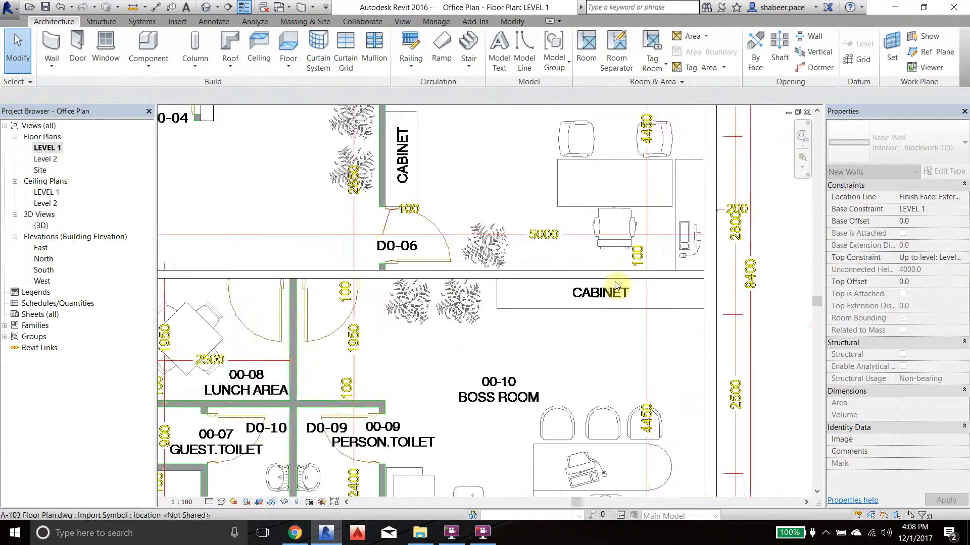
{"action": "scroll", "coordinate": [616, 285], "scroll_direction": "down", "scroll_amount": 4}
{"action": "scroll", "coordinate": [395, 281], "scroll_direction": "up", "scroll_amount": 2}
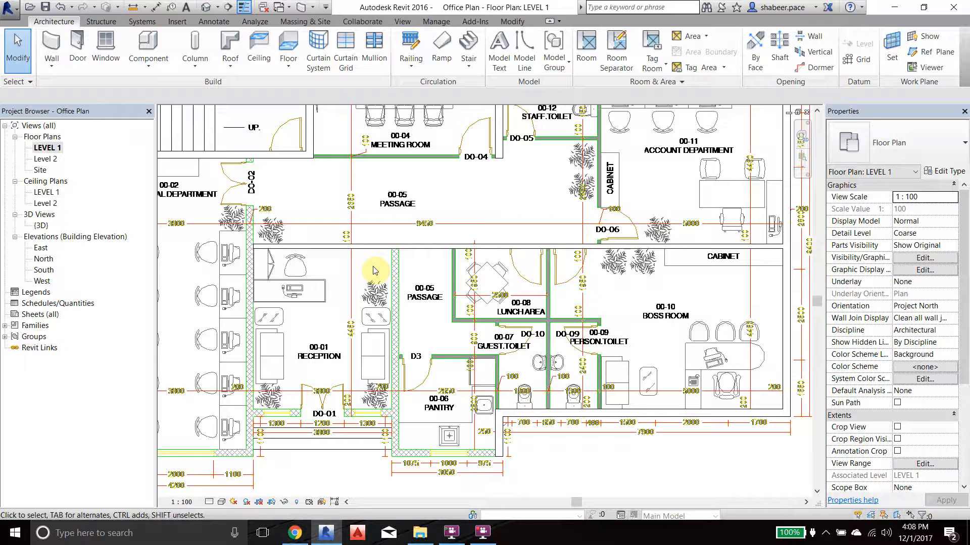
{"action": "middle_click_drag", "start_coordinate": [447, 208], "coordinate": [437, 315]}
{"action": "scroll", "coordinate": [393, 245], "scroll_direction": "up", "scroll_amount": 1}
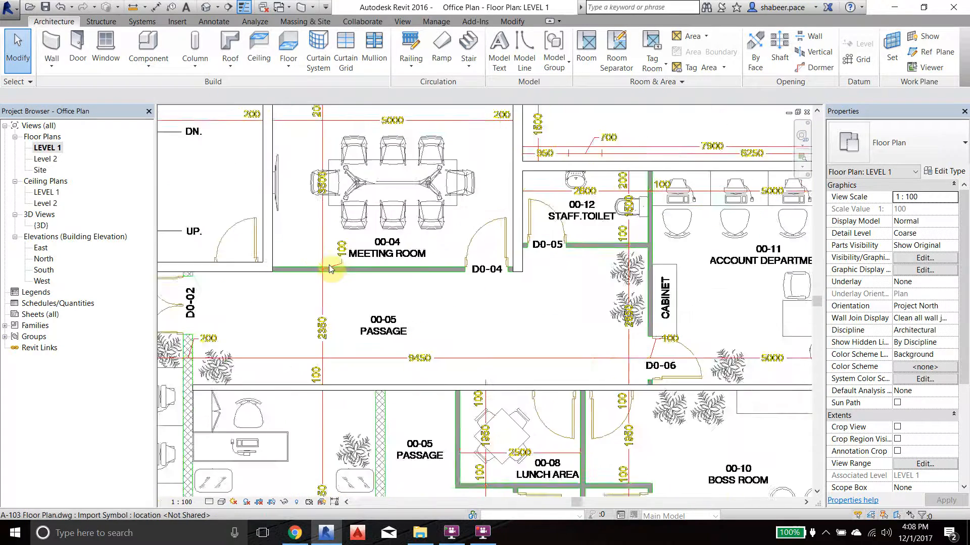
{"action": "scroll", "coordinate": [329, 265], "scroll_direction": "up", "scroll_amount": 1}
{"action": "left_click", "coordinate": [50, 48]}
{"action": "scroll", "coordinate": [271, 271], "scroll_direction": "up", "scroll_amount": 2}
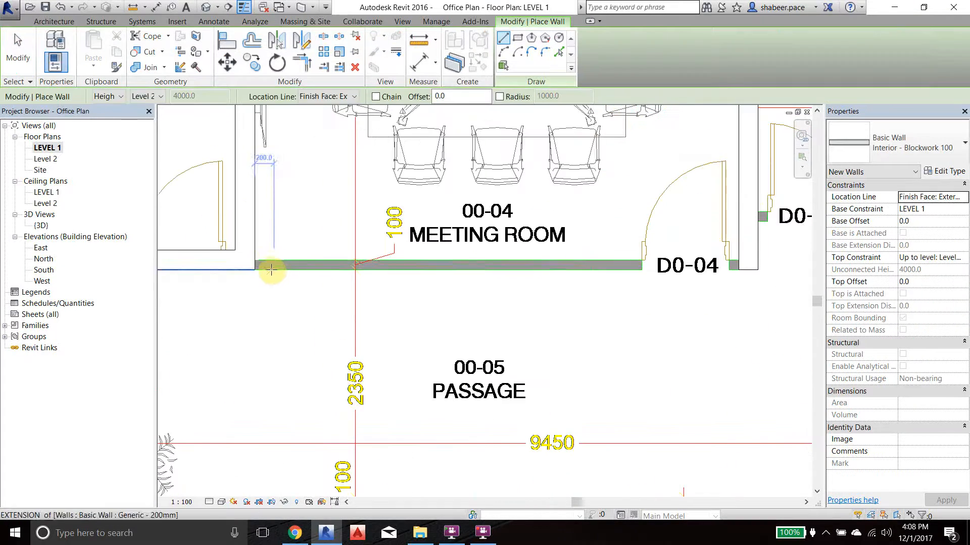
{"action": "left_click", "coordinate": [256, 265]}
{"action": "left_click", "coordinate": [740, 250]}
{"action": "left_click", "coordinate": [22, 31]}
{"action": "scroll", "coordinate": [260, 273], "scroll_direction": "up", "scroll_amount": 2}
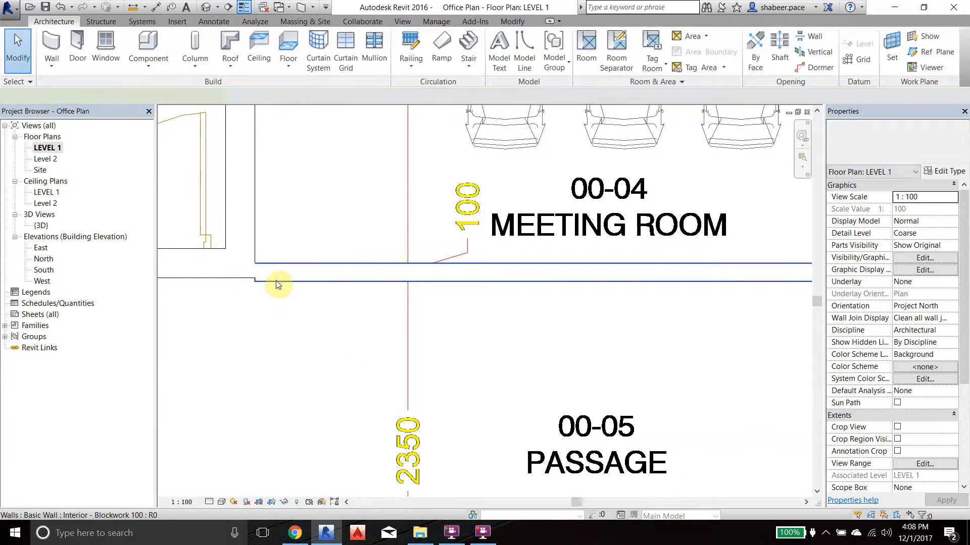
Step: Move the wall between the meeting room and the passage so its south face lines up with the CAD wall line
{"action": "left_click", "coordinate": [276, 281]}
{"action": "scroll", "coordinate": [277, 279], "scroll_direction": "up", "scroll_amount": 1}
{"action": "left_click_drag", "start_coordinate": [283, 260], "coordinate": [297, 214]}
{"action": "scroll", "coordinate": [281, 246], "scroll_direction": "up", "scroll_amount": 2}
{"action": "key", "text": "Delete"}
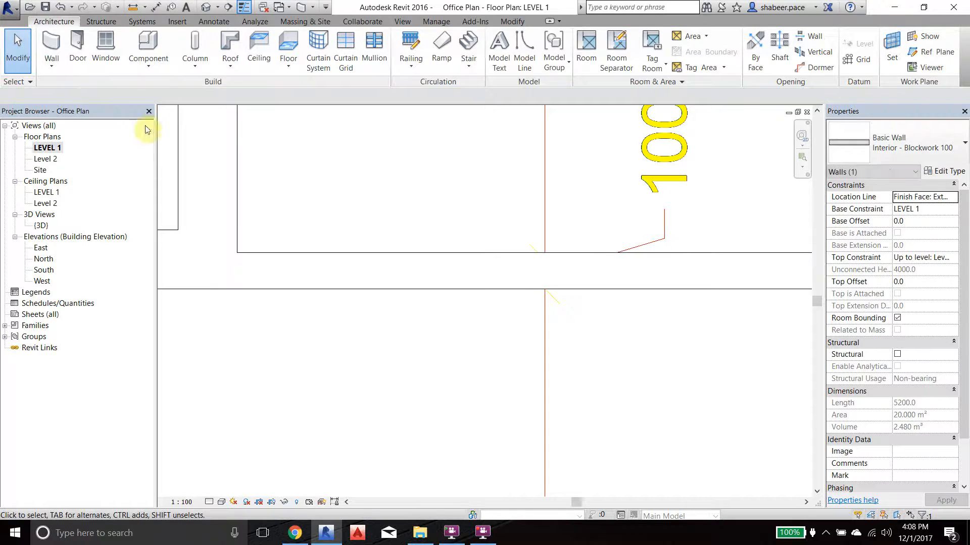
Step: Check the thickness of the CAD wall south of the staff toilet, beside door D0-05, with an aligned dimension
{"action": "scroll", "coordinate": [283, 267], "scroll_direction": "down", "scroll_amount": 3}
{"action": "scroll", "coordinate": [508, 256], "scroll_direction": "up", "scroll_amount": 3}
{"action": "scroll", "coordinate": [529, 224], "scroll_direction": "up", "scroll_amount": 1}
{"action": "left_click", "coordinate": [214, 21]}
{"action": "left_click", "coordinate": [65, 47]}
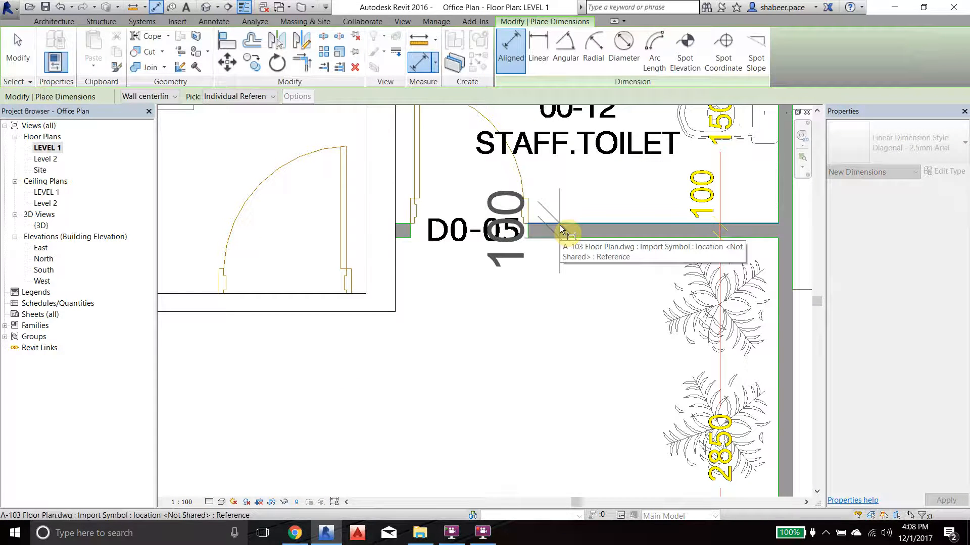
{"action": "scroll", "coordinate": [549, 243], "scroll_direction": "down", "scroll_amount": 4}
{"action": "scroll", "coordinate": [503, 325], "scroll_direction": "down", "scroll_amount": 2}
{"action": "scroll", "coordinate": [393, 207], "scroll_direction": "up", "scroll_amount": 5}
{"action": "left_click", "coordinate": [48, 23]}
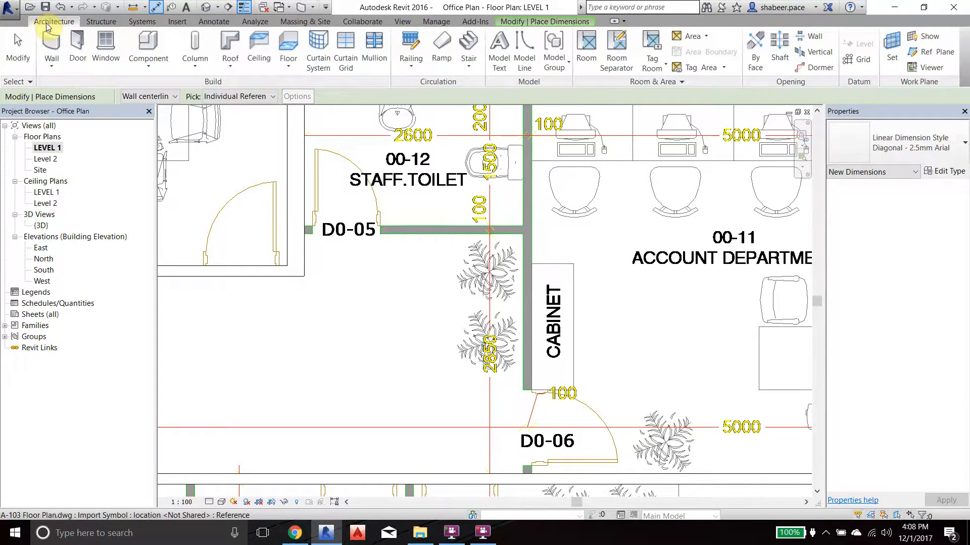
{"action": "left_click", "coordinate": [52, 61]}
{"action": "left_click", "coordinate": [71, 87]}
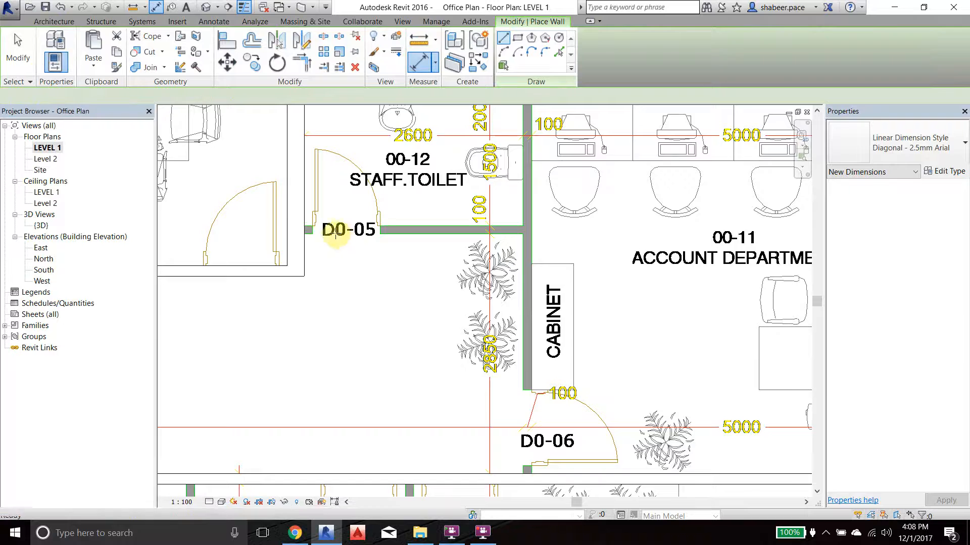
{"action": "scroll", "coordinate": [335, 234], "scroll_direction": "up", "scroll_amount": 3}
{"action": "left_click", "coordinate": [234, 228]}
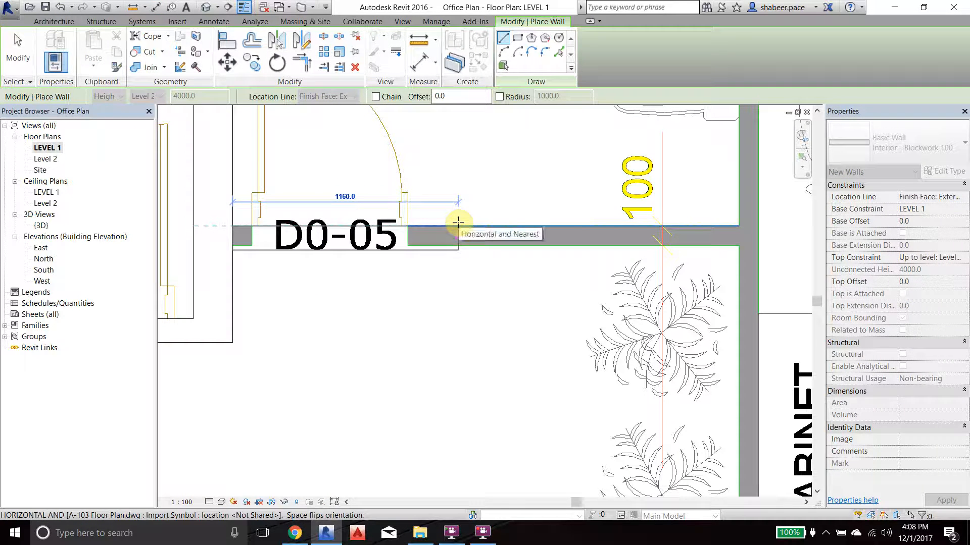
{"action": "left_click", "coordinate": [458, 223]}
{"action": "scroll", "coordinate": [505, 212], "scroll_direction": "down", "scroll_amount": 4}
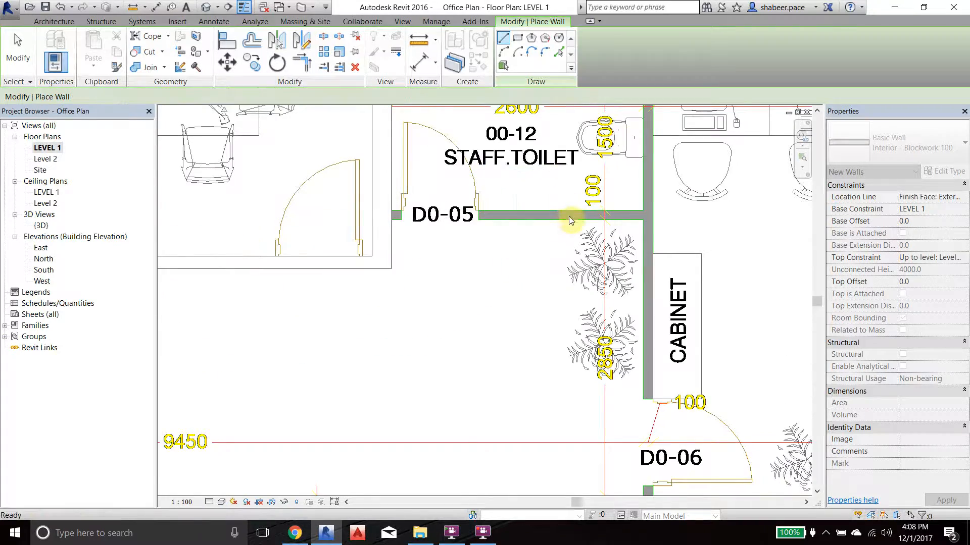
{"action": "scroll", "coordinate": [429, 273], "scroll_direction": "down", "scroll_amount": 3}
{"action": "key", "text": "Escape"}
{"action": "key", "text": "Escape"}
Step: Set the Concrete Masonry Units structure layer of wall type Interior - Blockwork 100 to 86 mm thick
{"action": "scroll", "coordinate": [317, 353], "scroll_direction": "up", "scroll_amount": 2}
{"action": "middle_click_drag", "start_coordinate": [316, 353], "coordinate": [460, 246]}
{"action": "left_click", "coordinate": [286, 289]}
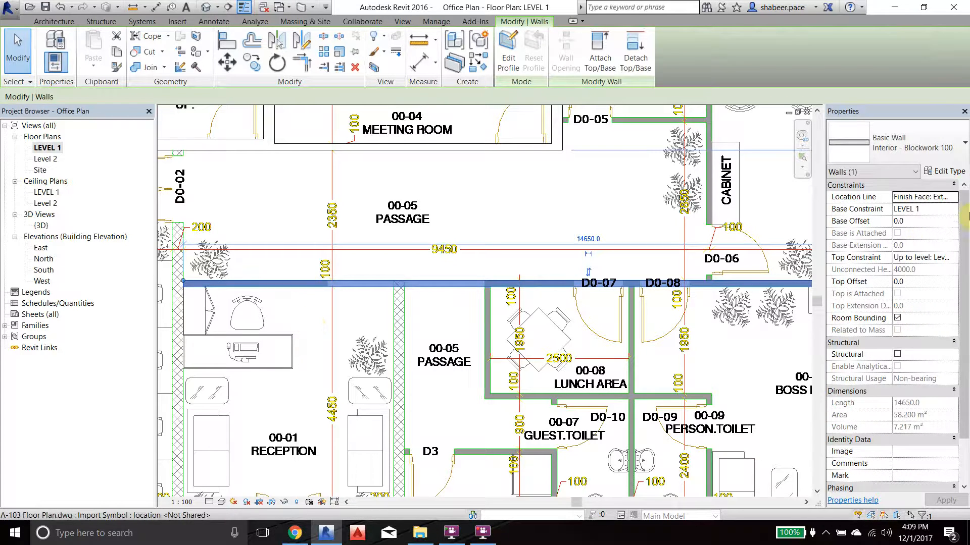
{"action": "left_click", "coordinate": [942, 175]}
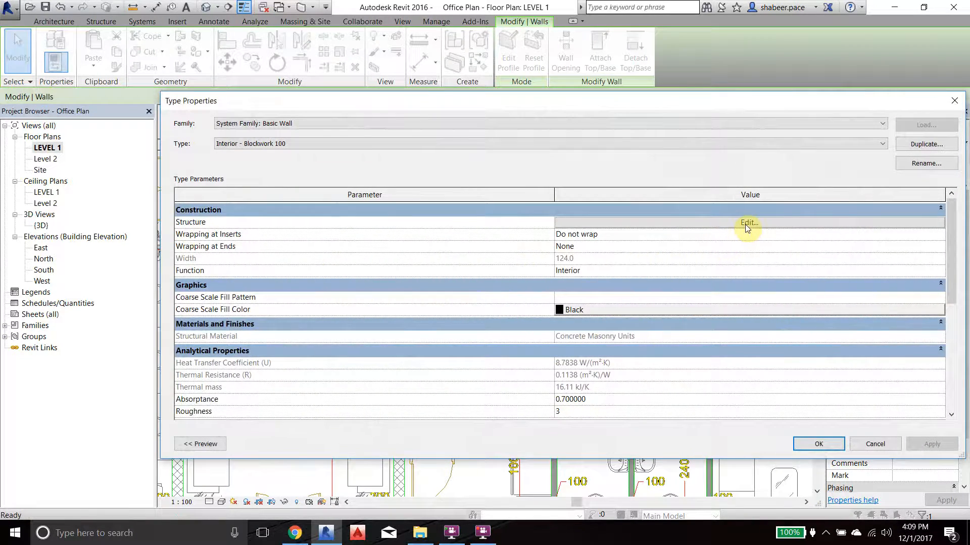
{"action": "left_click", "coordinate": [747, 223]}
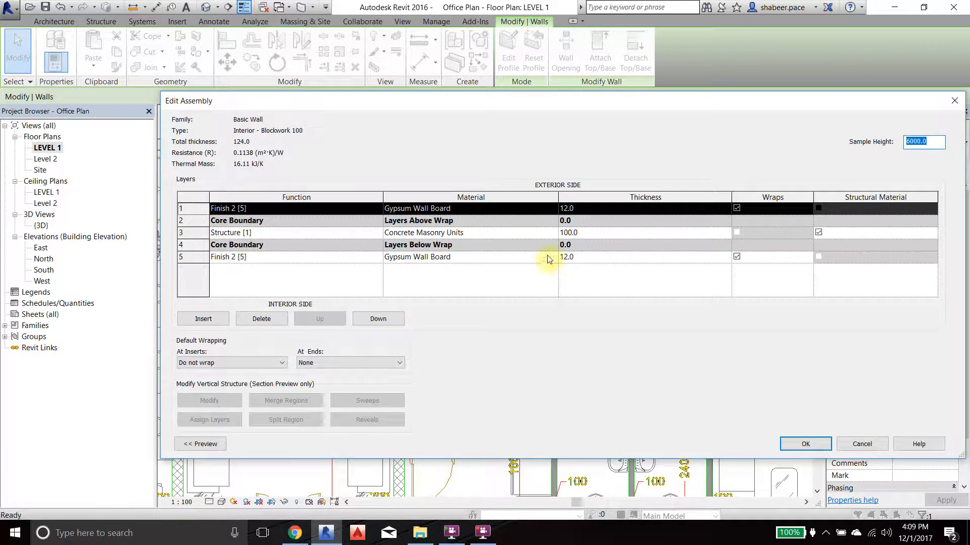
{"action": "left_click", "coordinate": [582, 233]}
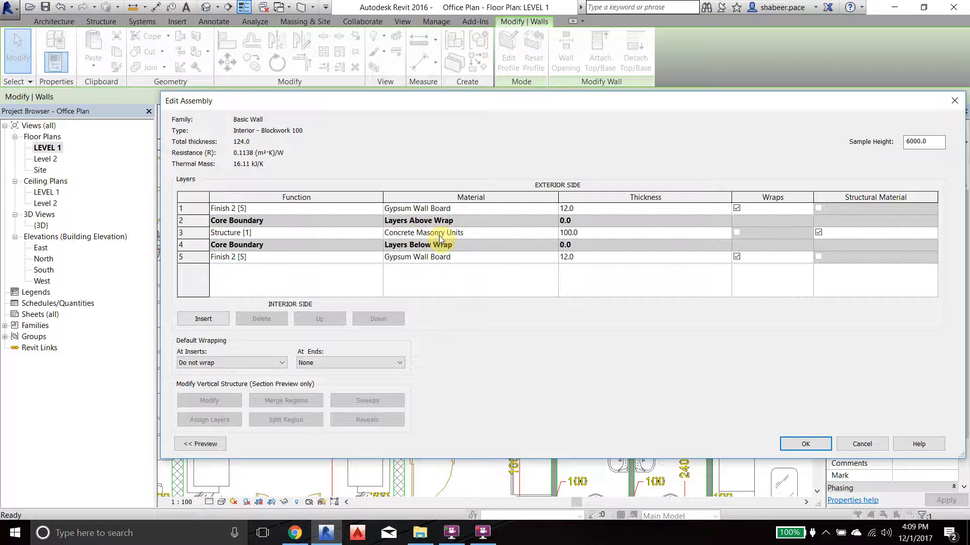
{"action": "left_click", "coordinate": [460, 210]}
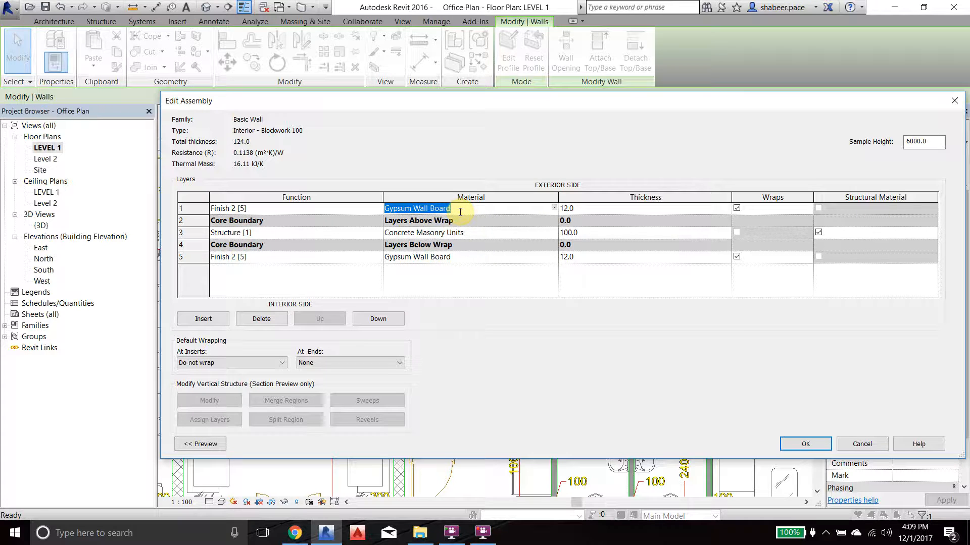
{"action": "left_click", "coordinate": [587, 234]}
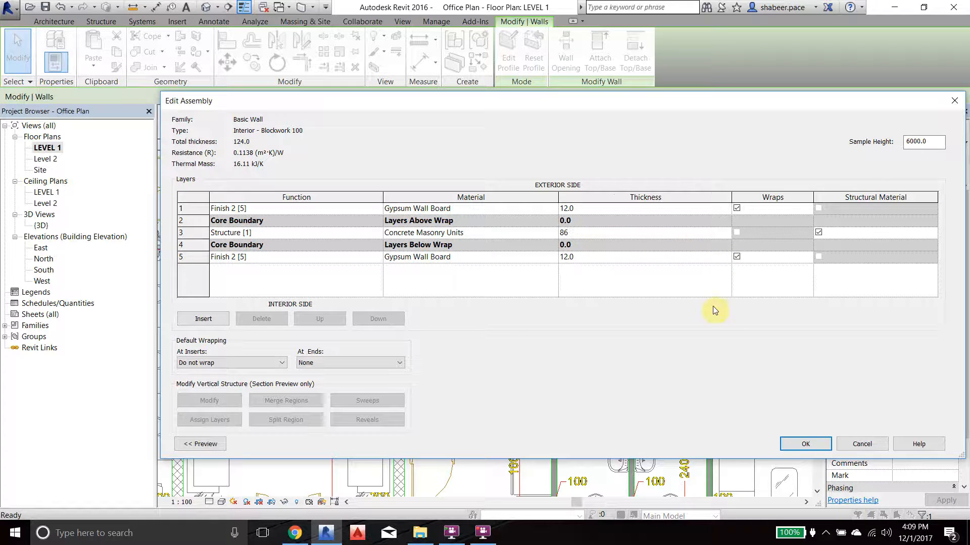
{"action": "left_click", "coordinate": [807, 445]}
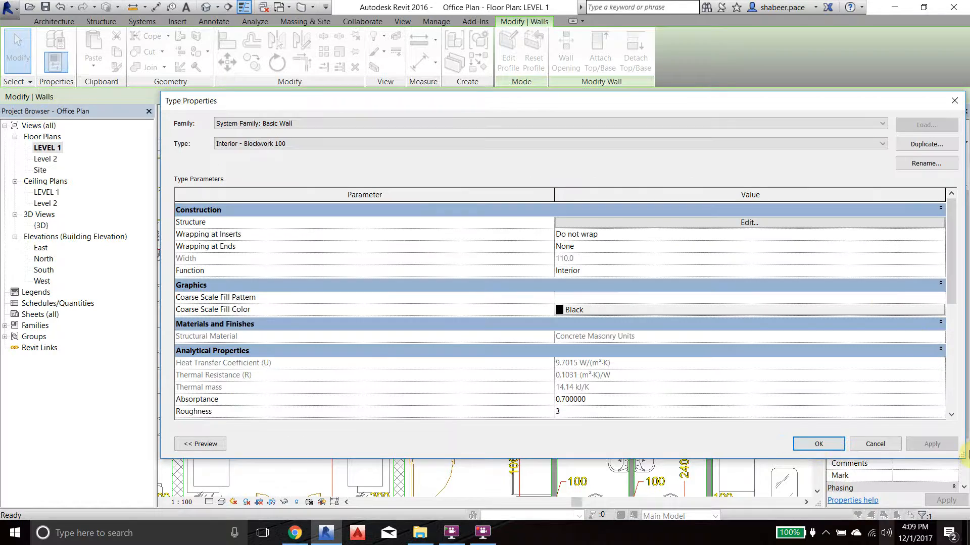
{"action": "left_click", "coordinate": [928, 445]}
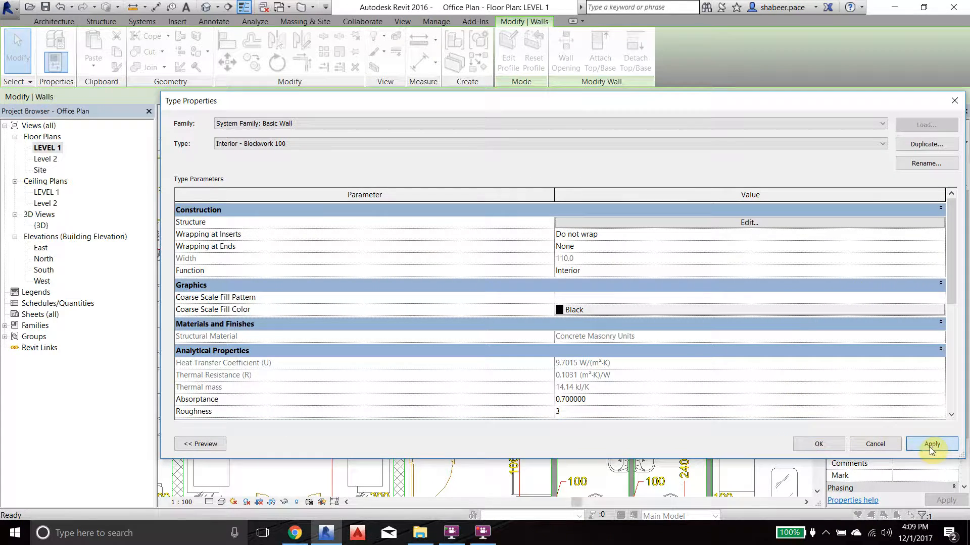
{"action": "left_click", "coordinate": [820, 444]}
{"action": "left_click", "coordinate": [485, 186]}
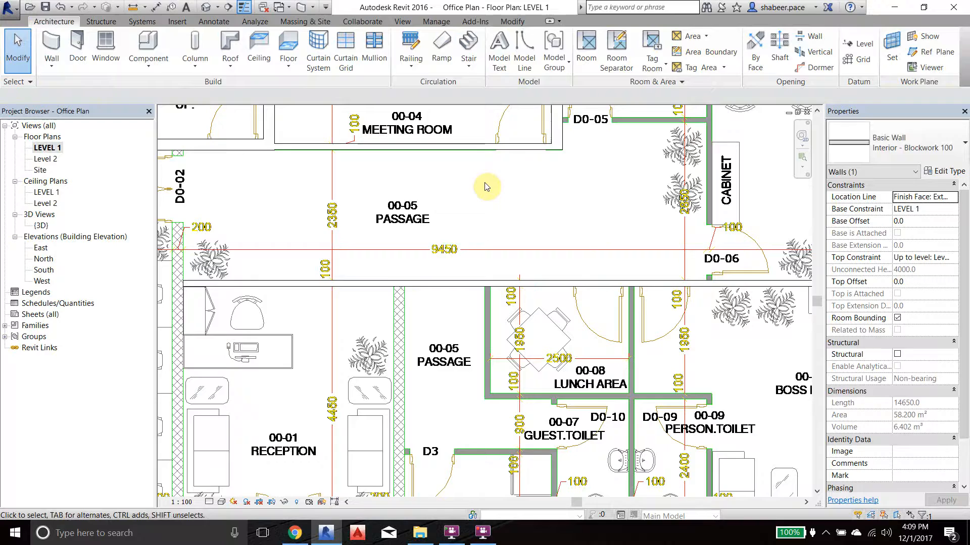
Step: Examine how the wall south of the passage fits the CAD wall lines near door D0-07
{"action": "scroll", "coordinate": [513, 283], "scroll_direction": "up", "scroll_amount": 2}
{"action": "left_click", "coordinate": [449, 287]}
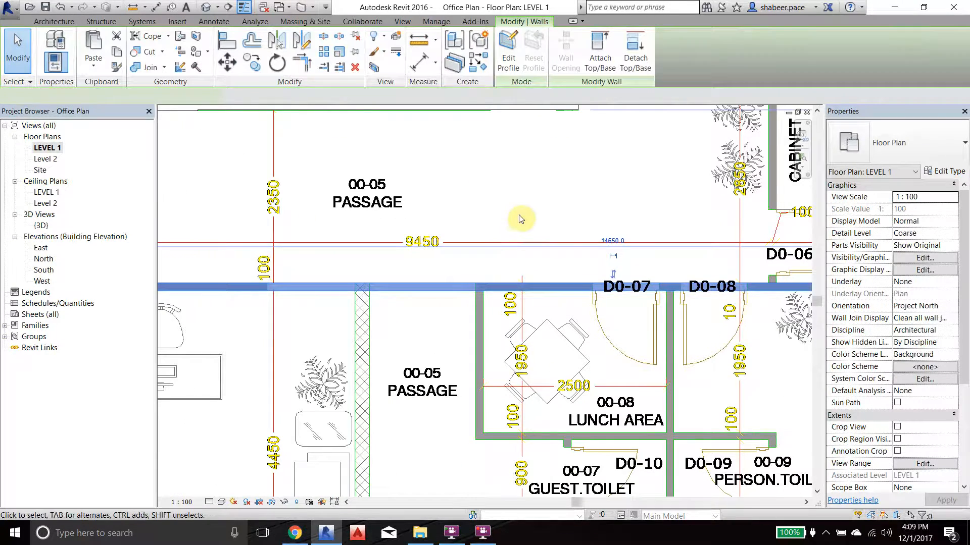
{"action": "scroll", "coordinate": [554, 301], "scroll_direction": "up", "scroll_amount": 2}
{"action": "scroll", "coordinate": [554, 301], "scroll_direction": "up", "scroll_amount": 2}
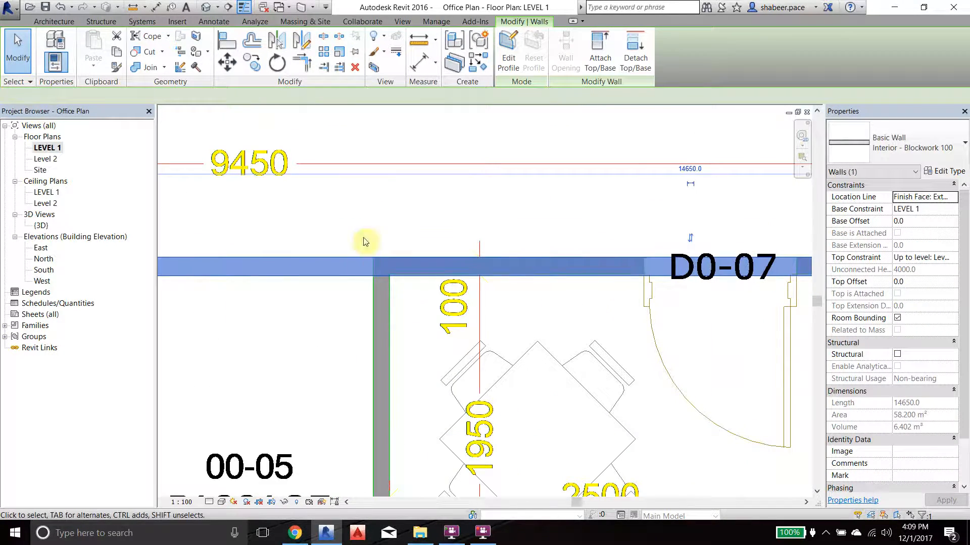
{"action": "scroll", "coordinate": [420, 364], "scroll_direction": "down", "scroll_amount": 4}
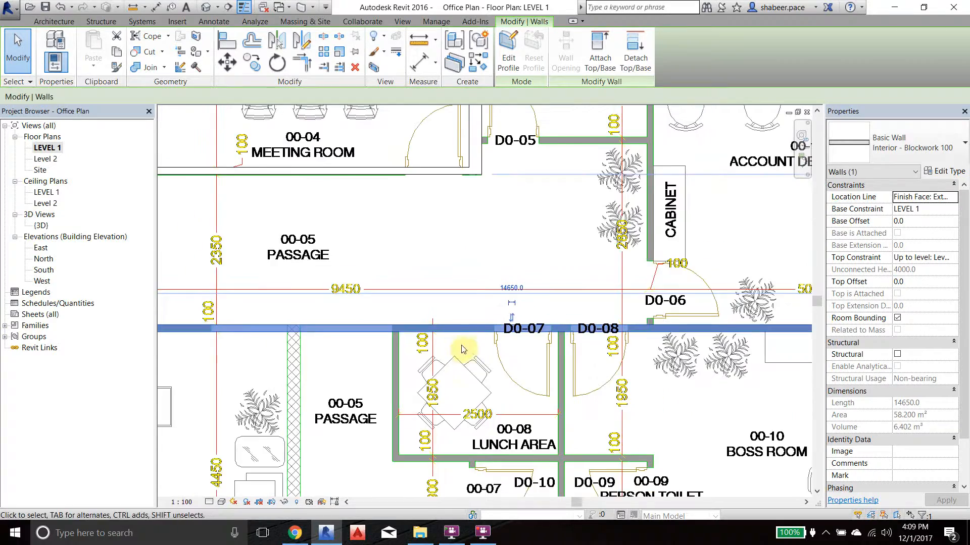
{"action": "left_click", "coordinate": [509, 244]}
Step: Realign the south face of the wall between meeting room and passage with the CAD line
{"action": "middle_click_drag", "start_coordinate": [514, 256], "coordinate": [534, 336]}
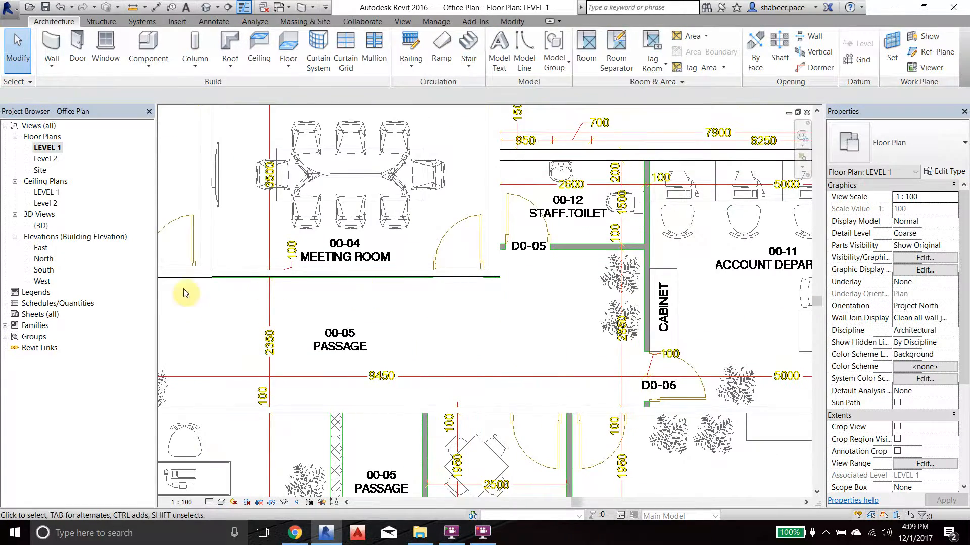
{"action": "scroll", "coordinate": [191, 275], "scroll_direction": "up", "scroll_amount": 5}
{"action": "scroll", "coordinate": [239, 288], "scroll_direction": "up", "scroll_amount": 2}
{"action": "left_click", "coordinate": [277, 273]}
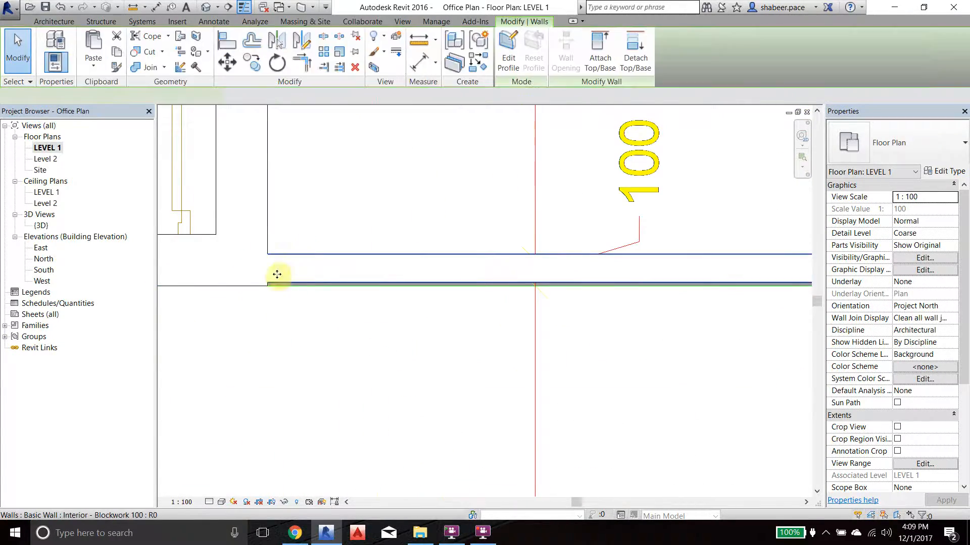
{"action": "scroll", "coordinate": [288, 264], "scroll_direction": "up", "scroll_amount": 3}
{"action": "left_click_drag", "start_coordinate": [287, 273], "coordinate": [327, 370]}
{"action": "left_click", "coordinate": [327, 370]}
Step: Draw the staff toilet's south wall in Interior - Blockwork 100 for 2600 mm, from west of door D0-05 east to the account department wall
{"action": "scroll", "coordinate": [273, 299], "scroll_direction": "down", "scroll_amount": 7}
{"action": "middle_click_drag", "start_coordinate": [609, 263], "coordinate": [351, 325]}
{"action": "scroll", "coordinate": [352, 324], "scroll_direction": "up", "scroll_amount": 2}
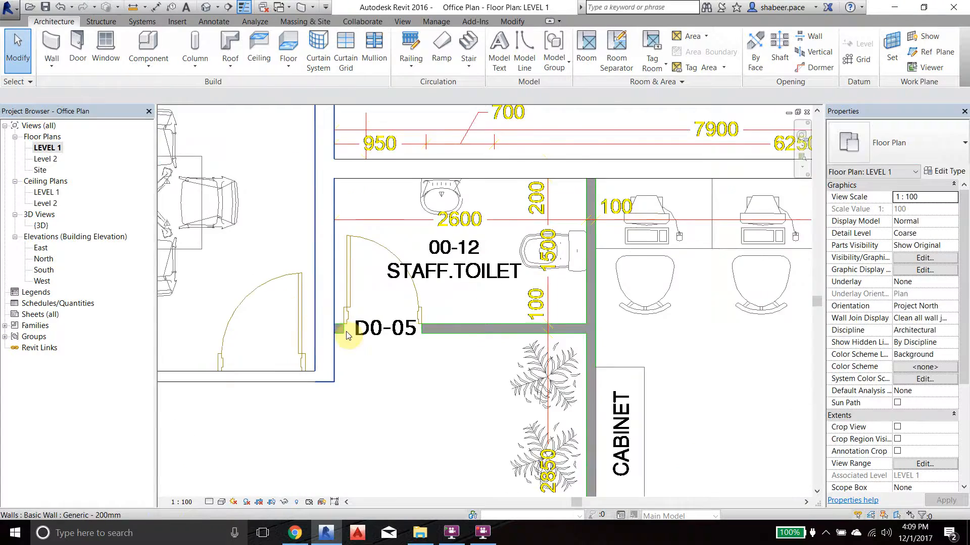
{"action": "scroll", "coordinate": [348, 328], "scroll_direction": "up", "scroll_amount": 2}
{"action": "left_click", "coordinate": [52, 67]}
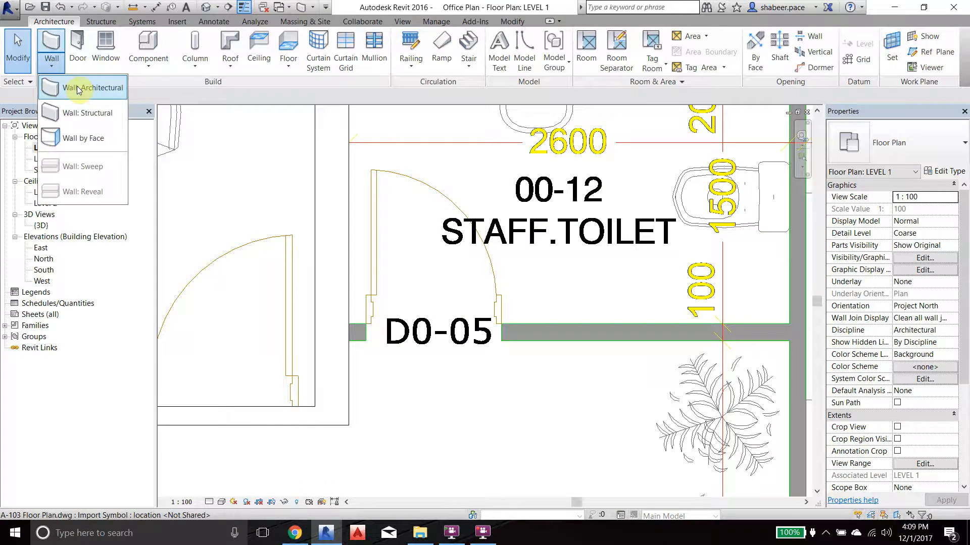
{"action": "left_click", "coordinate": [71, 88]}
{"action": "scroll", "coordinate": [364, 357], "scroll_direction": "up", "scroll_amount": 2}
{"action": "left_click", "coordinate": [339, 304]}
{"action": "middle_click_drag", "start_coordinate": [406, 303], "coordinate": [287, 286]}
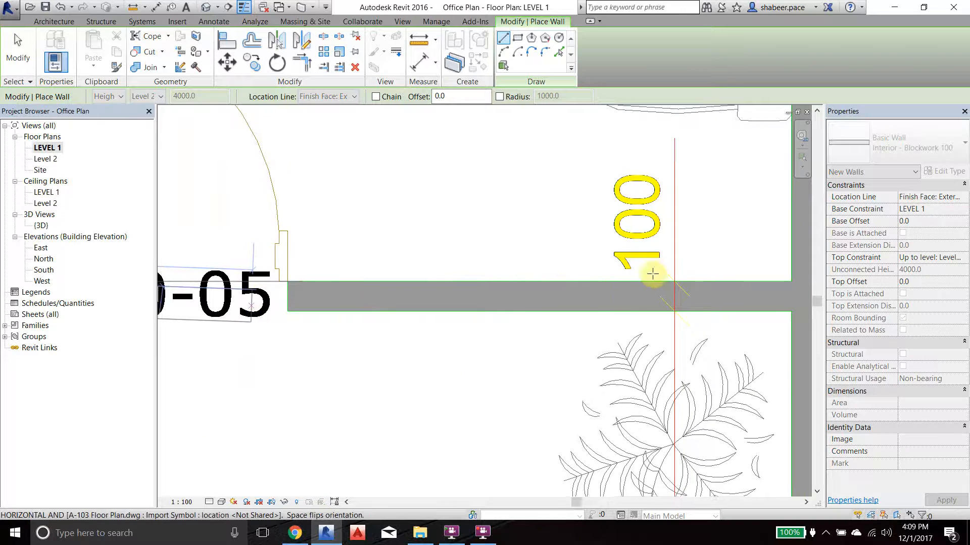
{"action": "middle_click_drag", "start_coordinate": [676, 284], "coordinate": [494, 283]}
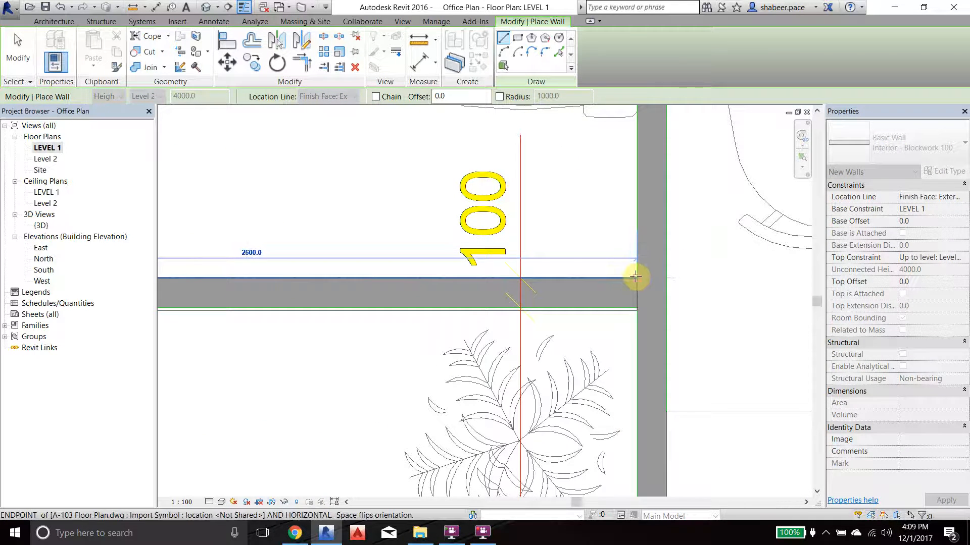
{"action": "left_click", "coordinate": [636, 277]}
{"action": "key", "text": "Escape"}
{"action": "key", "text": "Escape"}
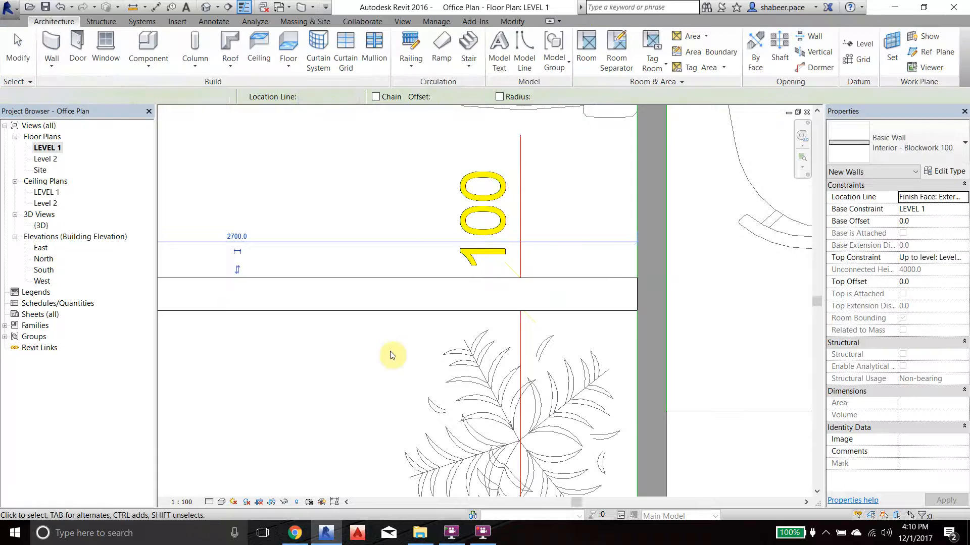
Step: Measure the thickness of the staff toilet's new south wall with an aligned dimension between its two faces
{"action": "left_click", "coordinate": [371, 312]}
{"action": "scroll", "coordinate": [640, 260], "scroll_direction": "down", "scroll_amount": 2}
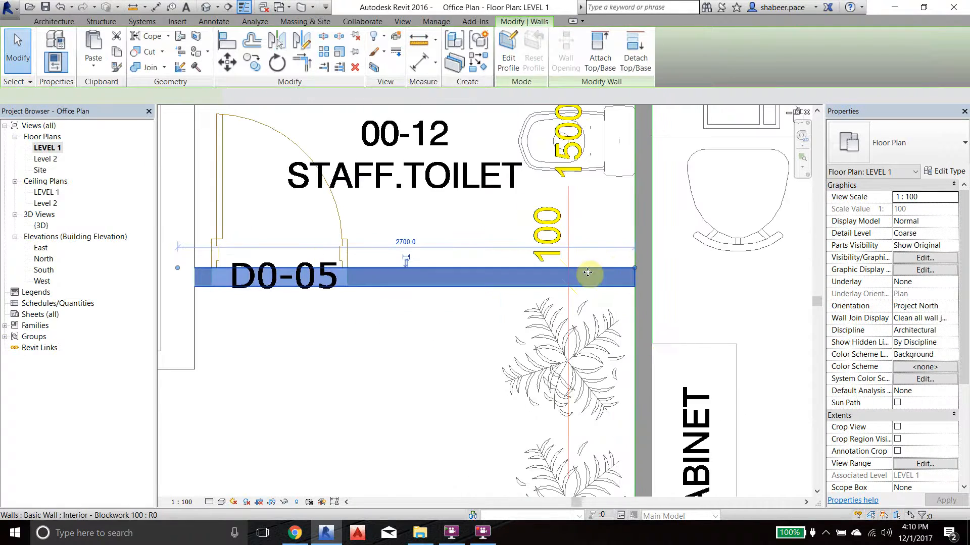
{"action": "scroll", "coordinate": [321, 291], "scroll_direction": "up", "scroll_amount": 3}
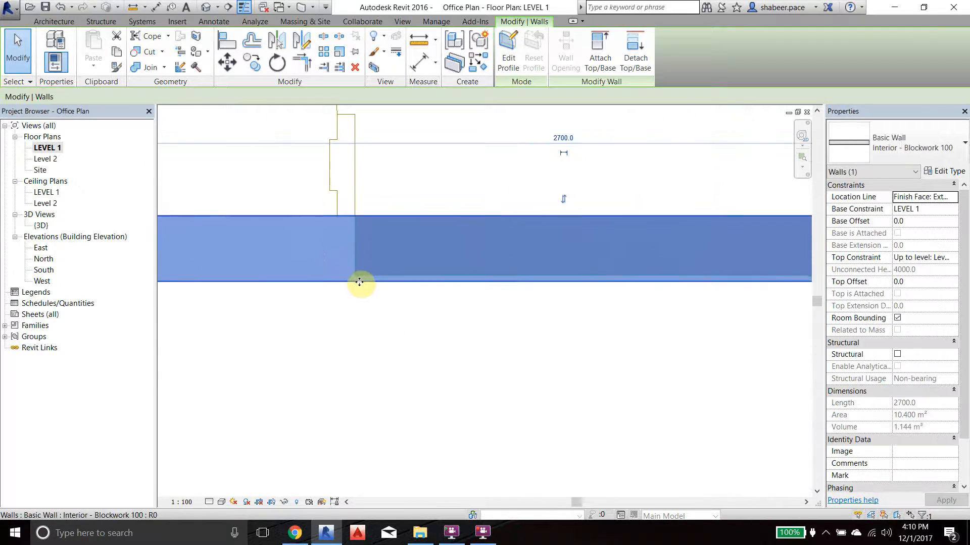
{"action": "key", "text": "Escape"}
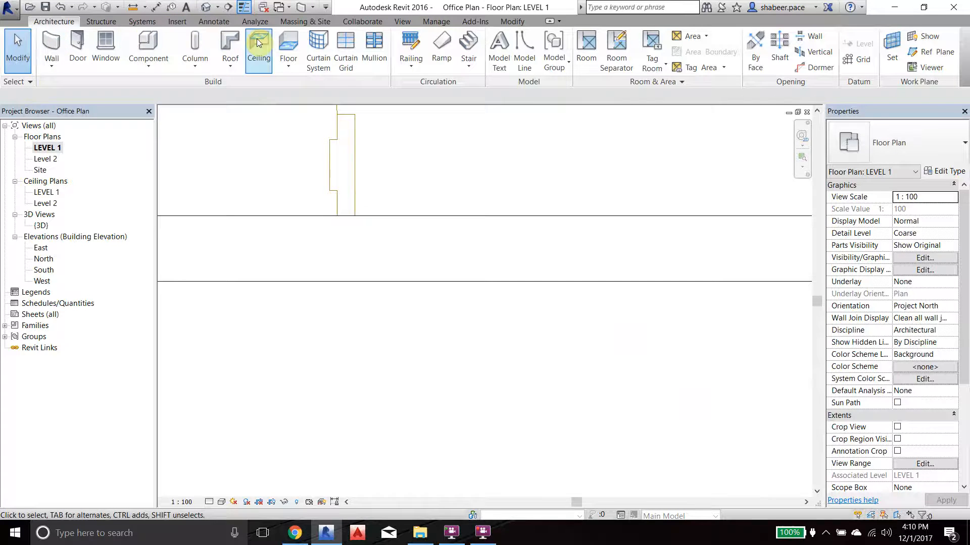
{"action": "left_click", "coordinate": [213, 21]}
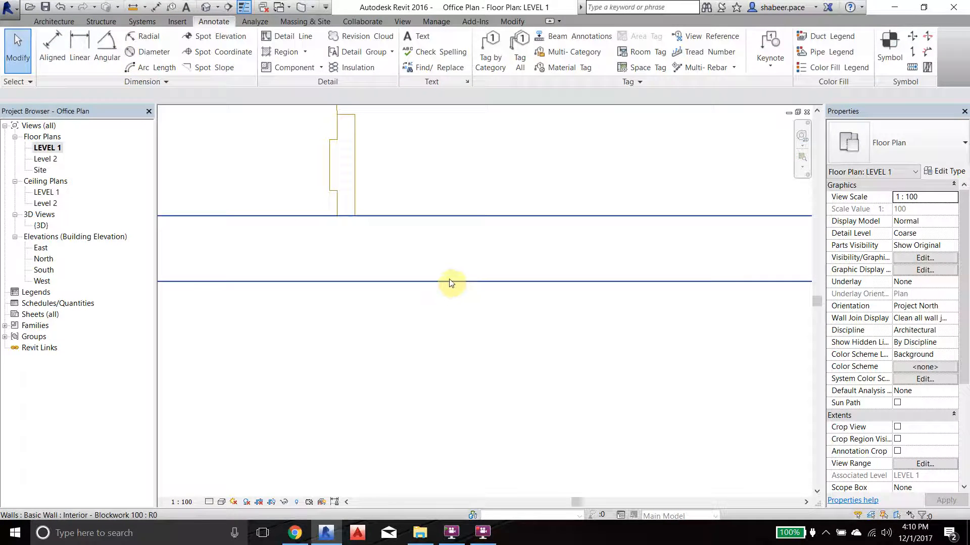
{"action": "left_click", "coordinate": [52, 48]}
{"action": "left_click", "coordinate": [492, 283]}
{"action": "left_click", "coordinate": [504, 216]}
{"action": "scroll", "coordinate": [489, 238], "scroll_direction": "down", "scroll_amount": 4}
{"action": "middle_click_drag", "start_coordinate": [502, 237], "coordinate": [249, 238]}
{"action": "scroll", "coordinate": [444, 259], "scroll_direction": "up", "scroll_amount": 4}
{"action": "key", "text": "Escape"}
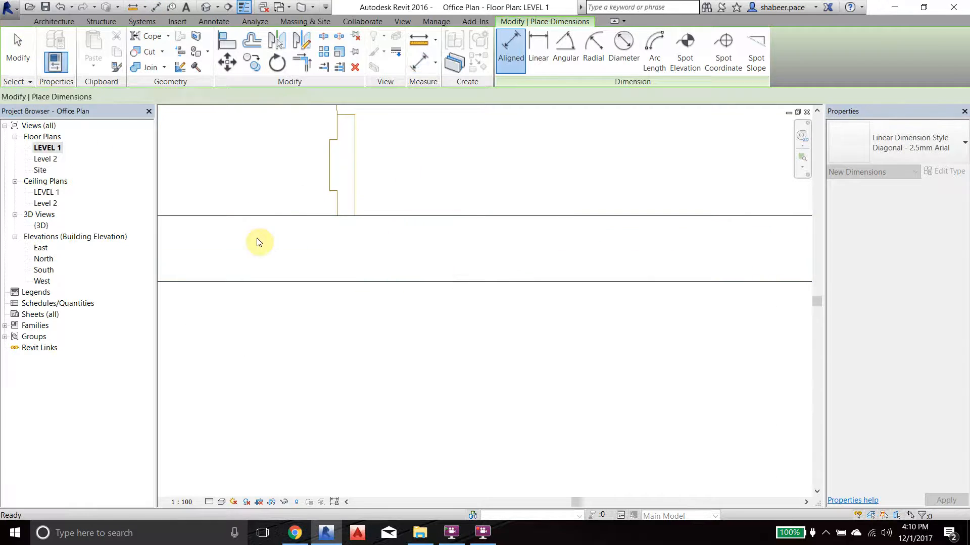
{"action": "key", "text": "Escape"}
Step: Set the Concrete Masonry Units structure layer of wall type Interior - Blockwork 100 to 76 mm thick
{"action": "left_click", "coordinate": [415, 218]}
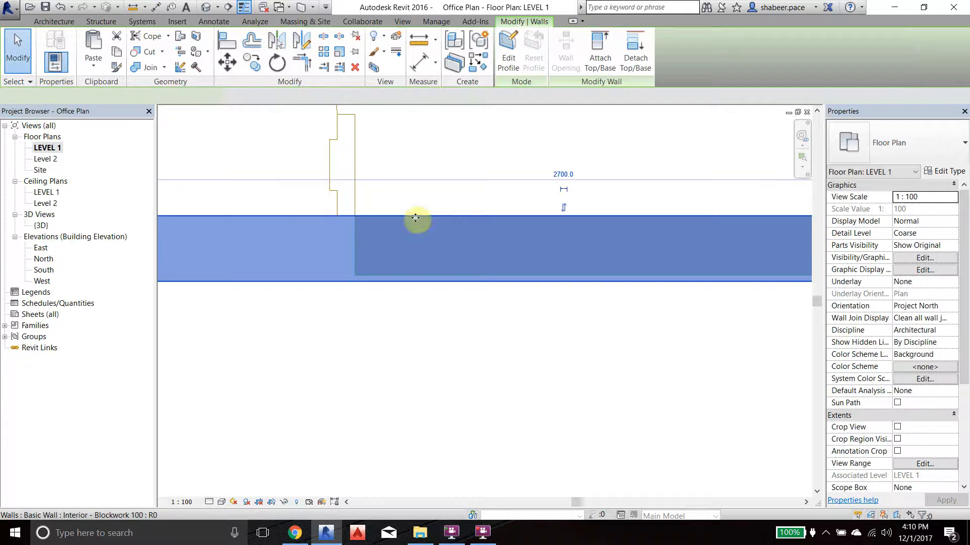
{"action": "left_click", "coordinate": [950, 171]}
{"action": "left_click", "coordinate": [728, 223]}
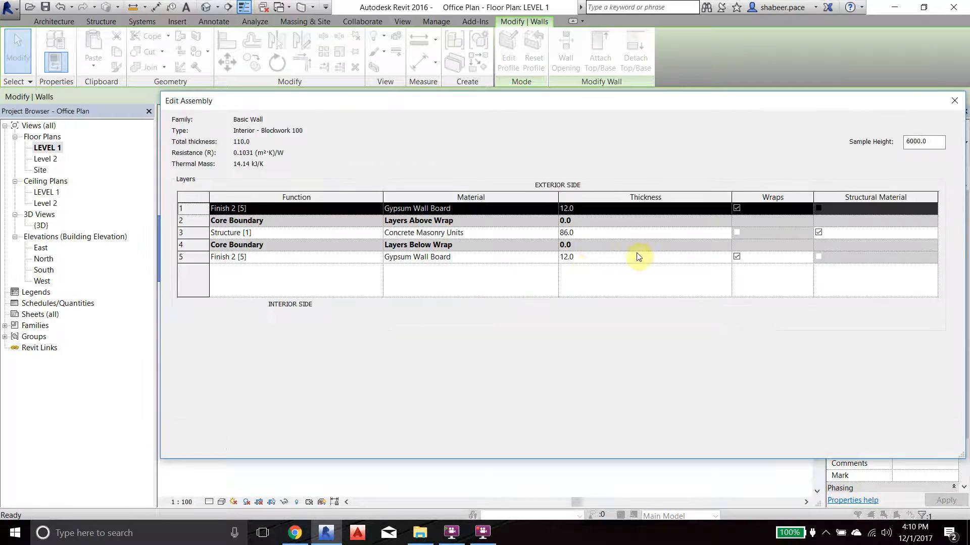
{"action": "left_click", "coordinate": [586, 232]}
{"action": "type", "text": "76"}
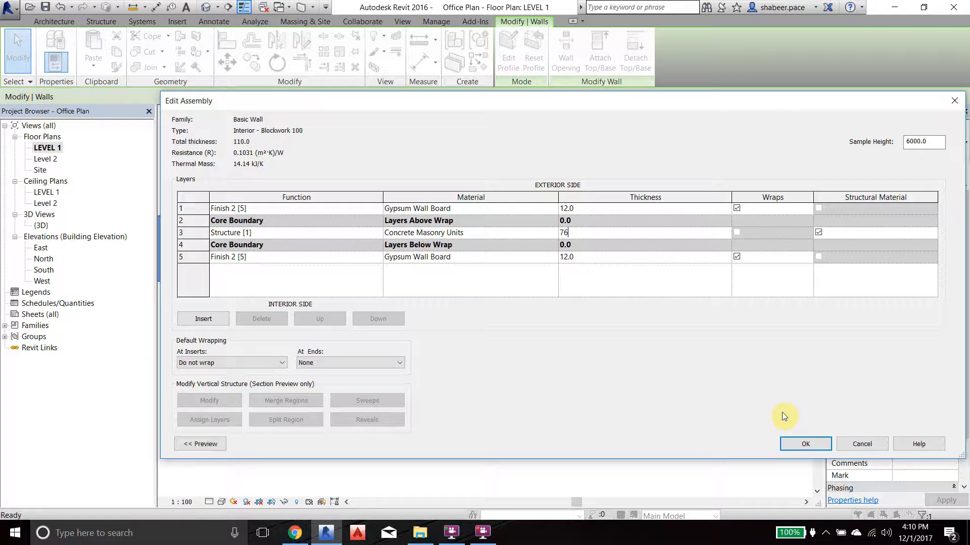
{"action": "left_click", "coordinate": [820, 447]}
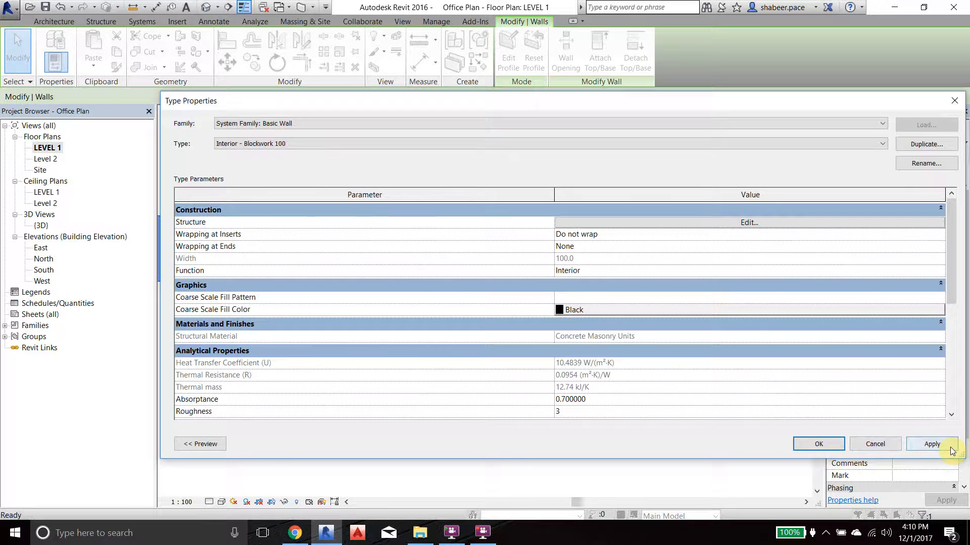
{"action": "left_click", "coordinate": [810, 443]}
{"action": "left_click", "coordinate": [461, 349]}
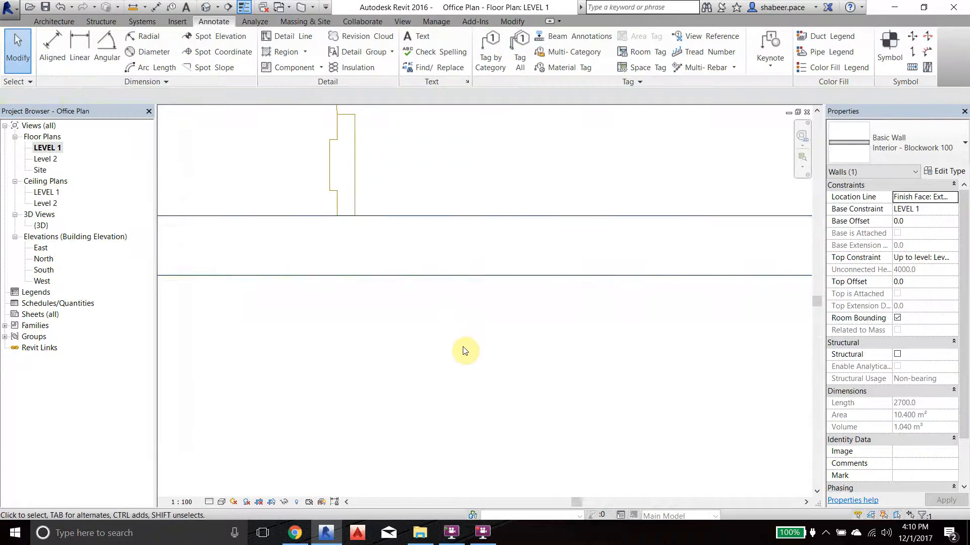
{"action": "scroll", "coordinate": [384, 235], "scroll_direction": "down", "scroll_amount": 3}
{"action": "left_click", "coordinate": [384, 234]}
{"action": "key", "text": "Escape"}
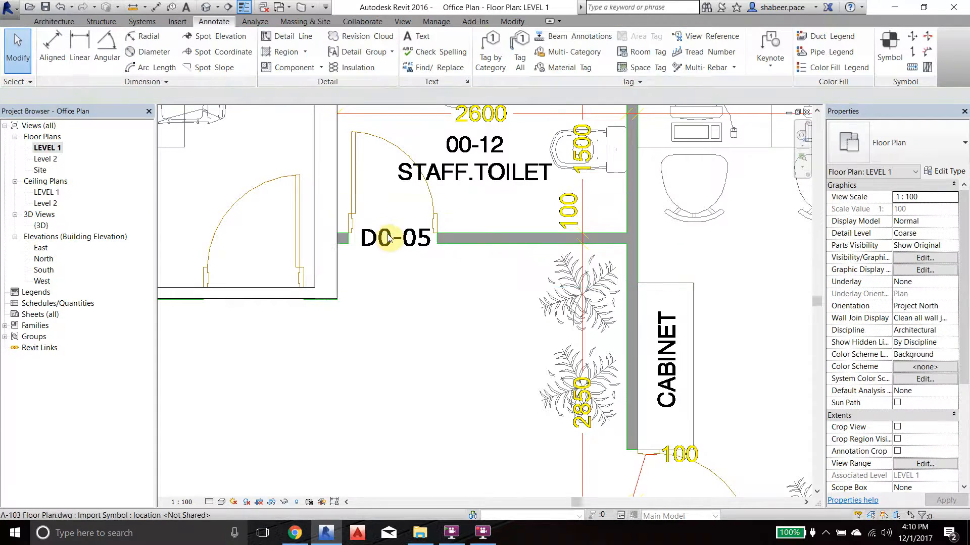
{"action": "left_click", "coordinate": [50, 21]}
{"action": "left_click", "coordinate": [51, 66]}
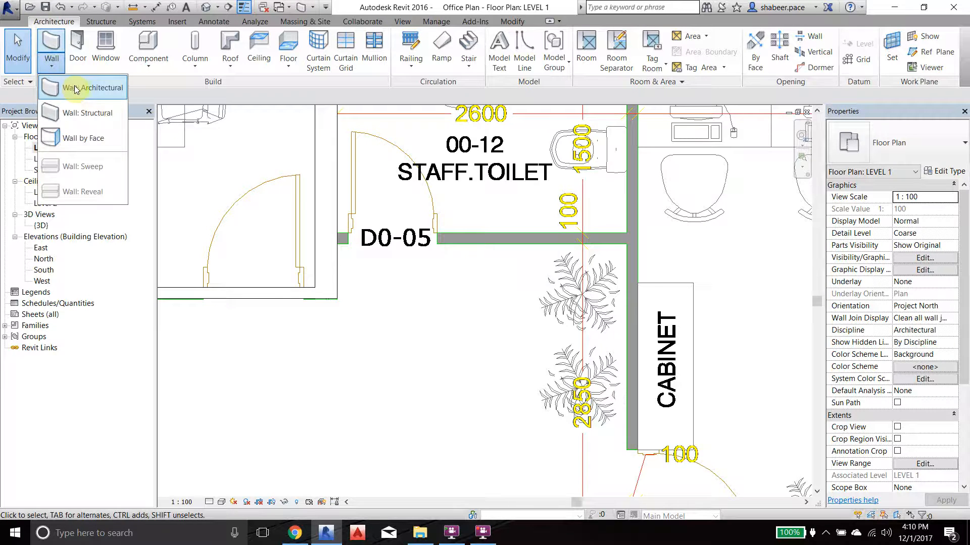
{"action": "left_click", "coordinate": [75, 90]}
{"action": "scroll", "coordinate": [354, 242], "scroll_direction": "up", "scroll_amount": 4}
{"action": "left_click", "coordinate": [314, 220]}
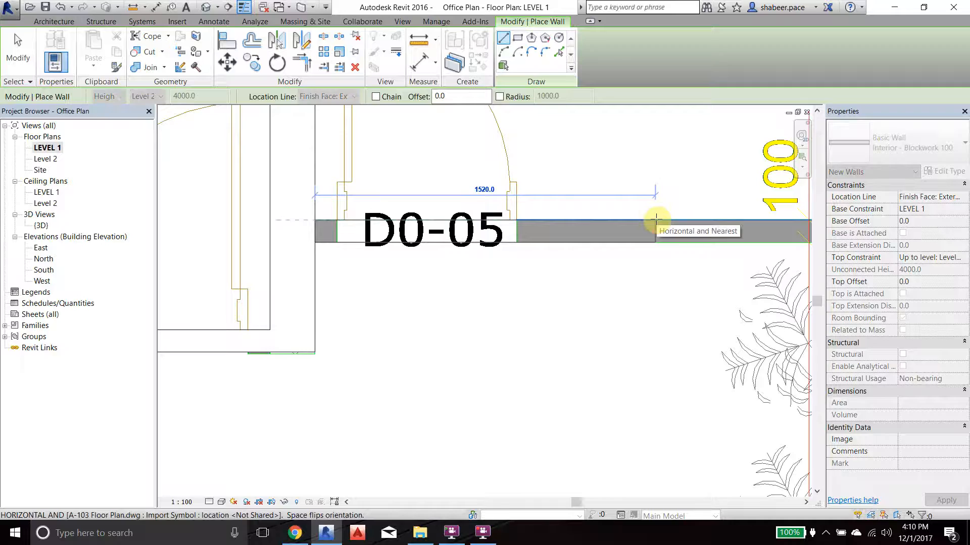
{"action": "scroll", "coordinate": [649, 230], "scroll_direction": "down", "scroll_amount": 4}
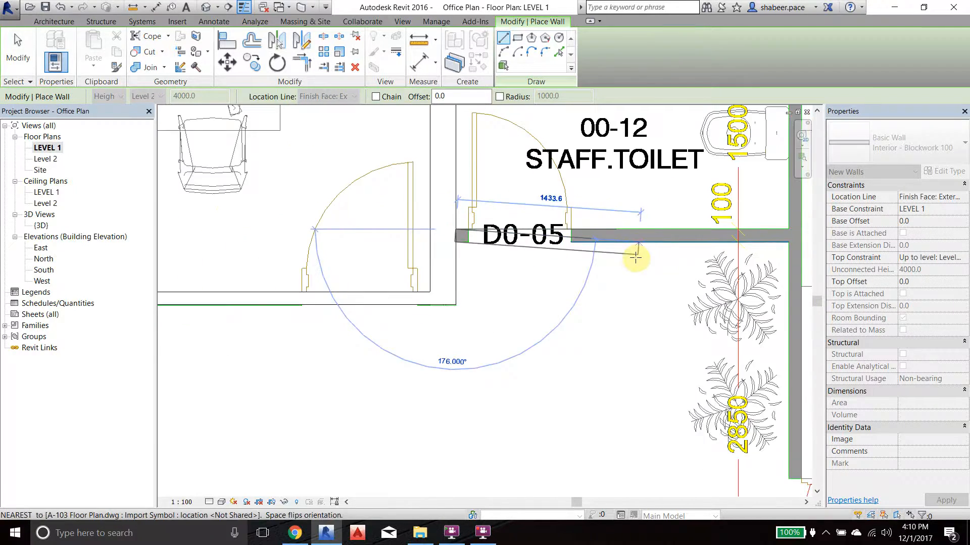
{"action": "scroll", "coordinate": [634, 274], "scroll_direction": "down", "scroll_amount": 4}
{"action": "left_click", "coordinate": [18, 46]}
Step: Inspect the layer structure of the Generic - 200mm exterior wall along the meeting room's north side
{"action": "middle_click_drag", "start_coordinate": [370, 272], "coordinate": [328, 364]}
{"action": "scroll", "coordinate": [436, 226], "scroll_direction": "up", "scroll_amount": 2}
{"action": "left_click", "coordinate": [435, 226]}
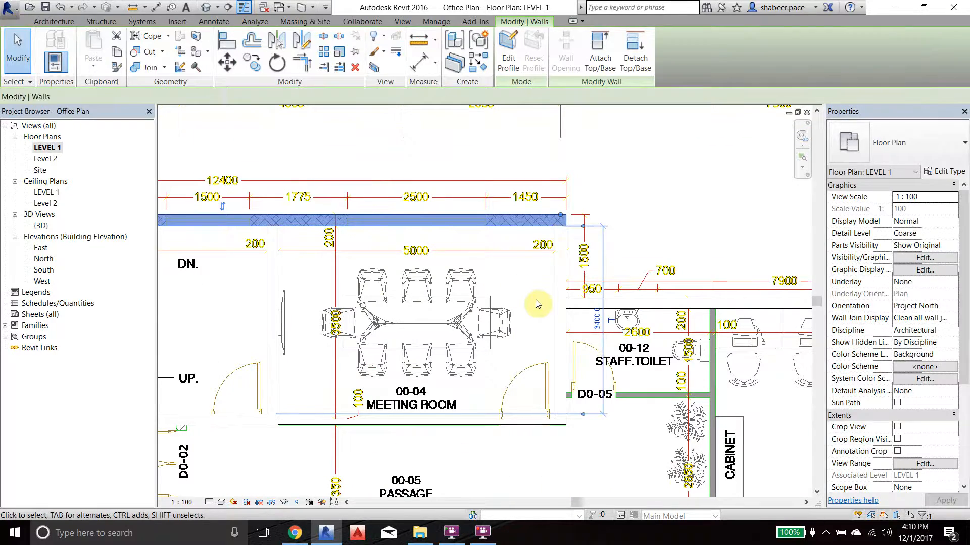
{"action": "left_click", "coordinate": [947, 175]}
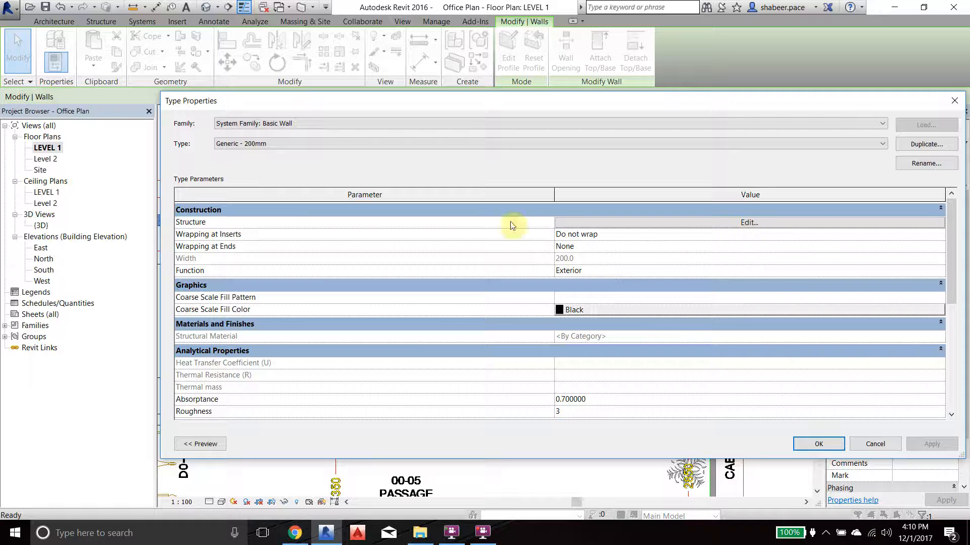
{"action": "left_click", "coordinate": [741, 223]}
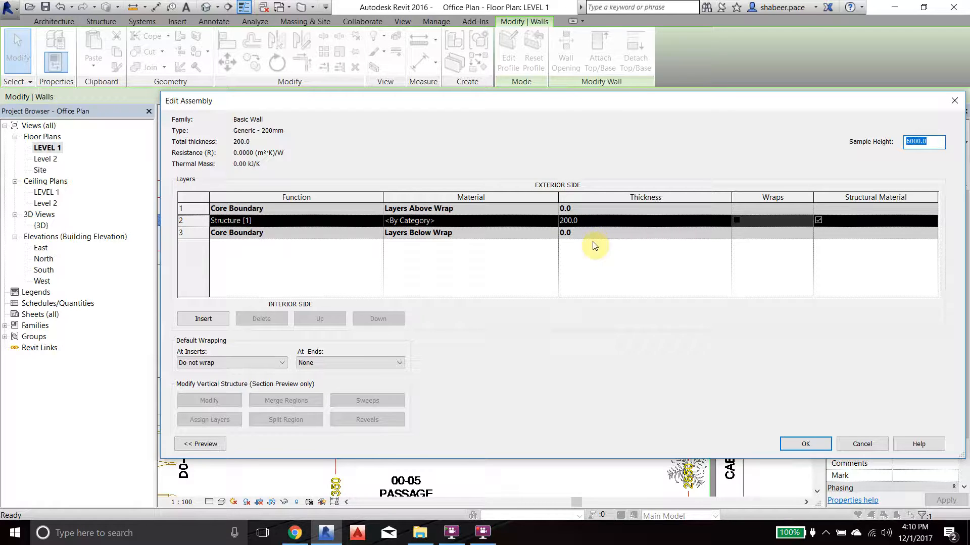
{"action": "left_click", "coordinate": [873, 446]}
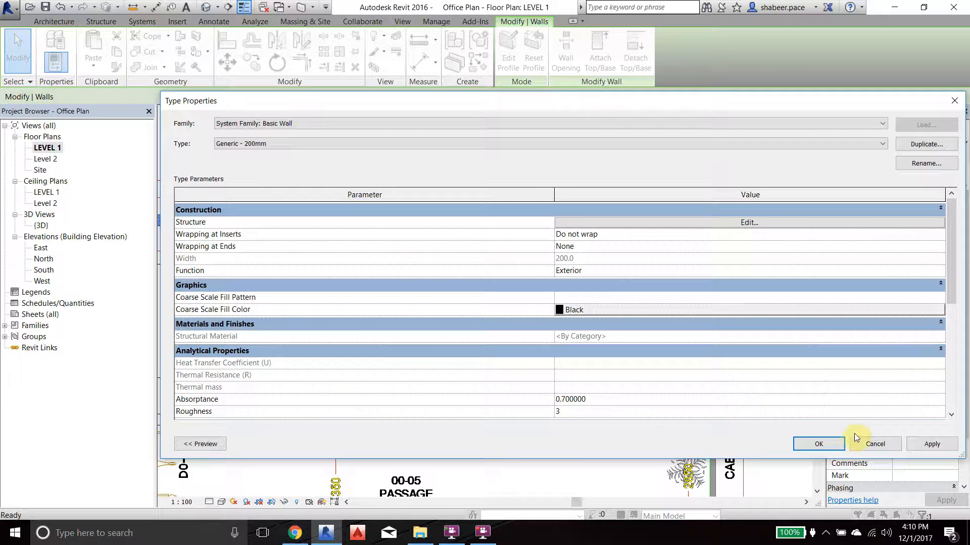
{"action": "left_click", "coordinate": [874, 445]}
{"action": "left_click", "coordinate": [503, 148]}
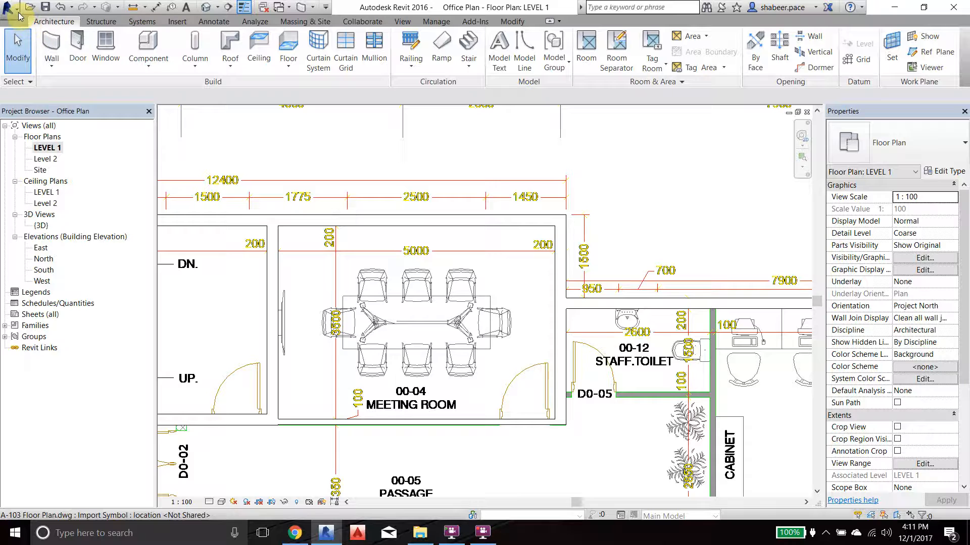
Step: Open the reference model Office Project.rvt and bring up its {3D} Copy 1 view
{"action": "left_click", "coordinate": [15, 11]}
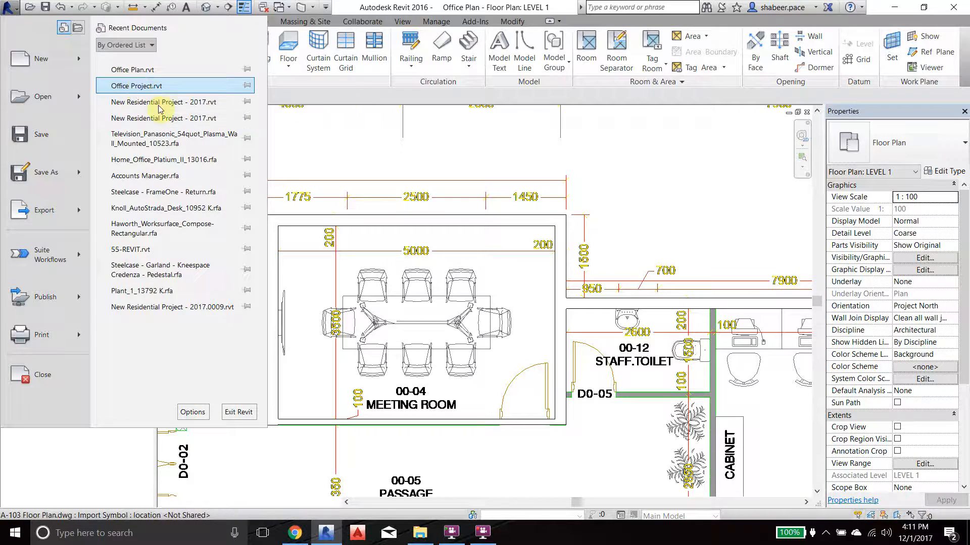
{"action": "left_click", "coordinate": [497, 307]}
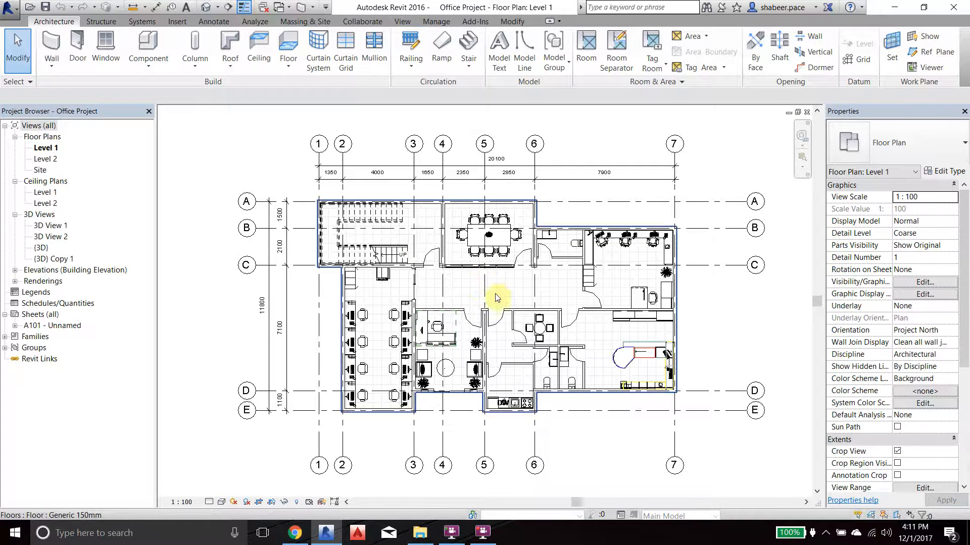
{"action": "double_click", "coordinate": [59, 260]}
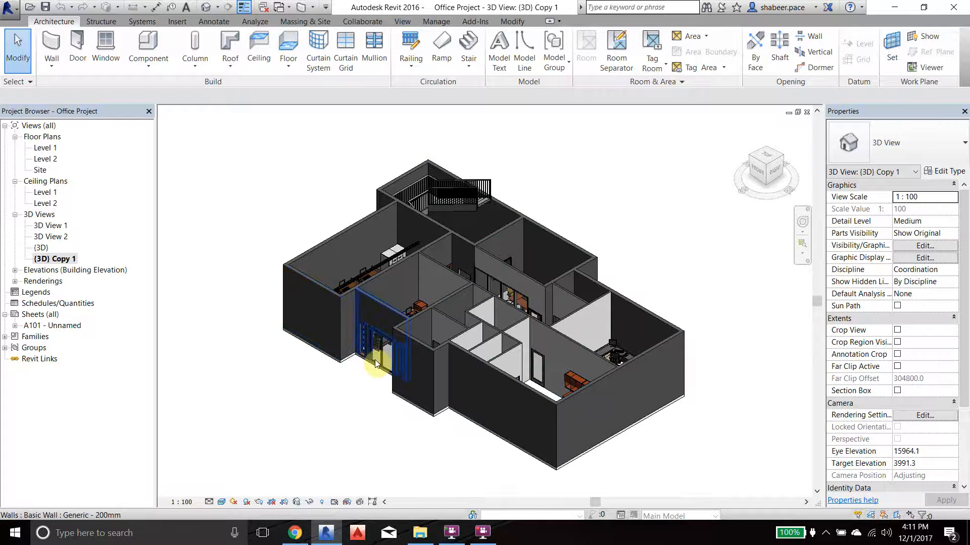
Step: Examine the 3D office model from several angles, covering the staircase, entrance, interior partitions and the meeting room's curtain wall
{"action": "middle_click_drag", "start_coordinate": [336, 348], "coordinate": [340, 368], "text": "shift"}
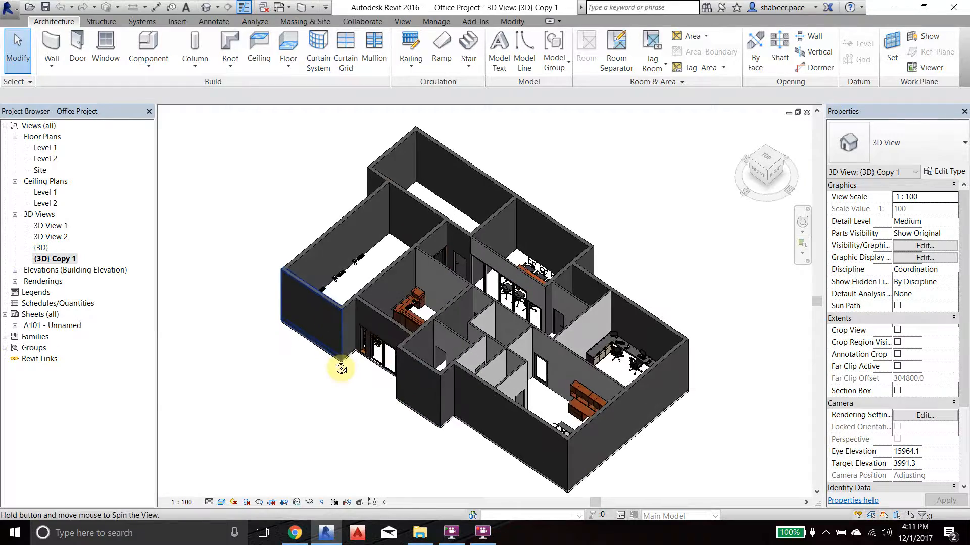
{"action": "scroll", "coordinate": [297, 249], "scroll_direction": "up", "scroll_amount": 2}
{"action": "middle_click_drag", "start_coordinate": [365, 250], "coordinate": [313, 347]}
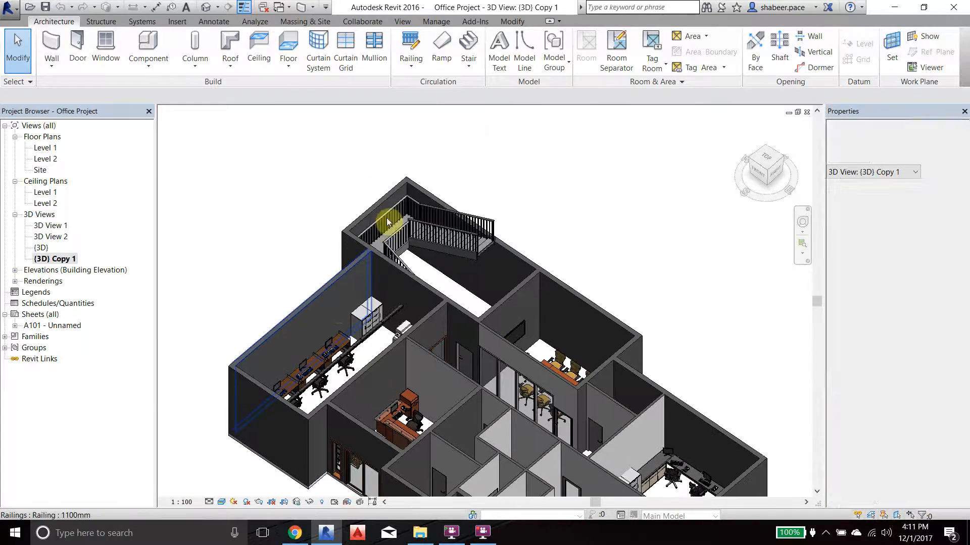
{"action": "scroll", "coordinate": [576, 305], "scroll_direction": "up", "scroll_amount": 1}
{"action": "scroll", "coordinate": [553, 304], "scroll_direction": "down", "scroll_amount": 2}
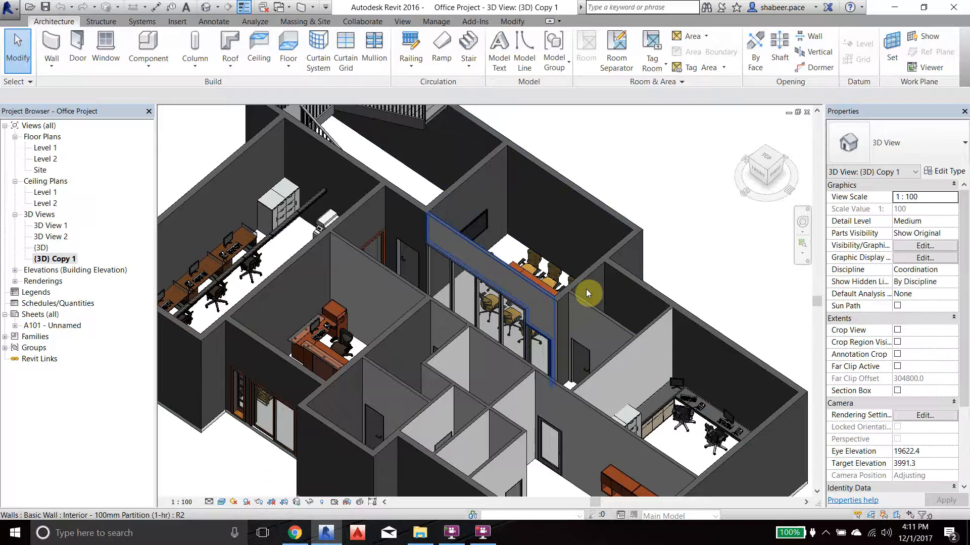
{"action": "scroll", "coordinate": [580, 379], "scroll_direction": "up", "scroll_amount": 2}
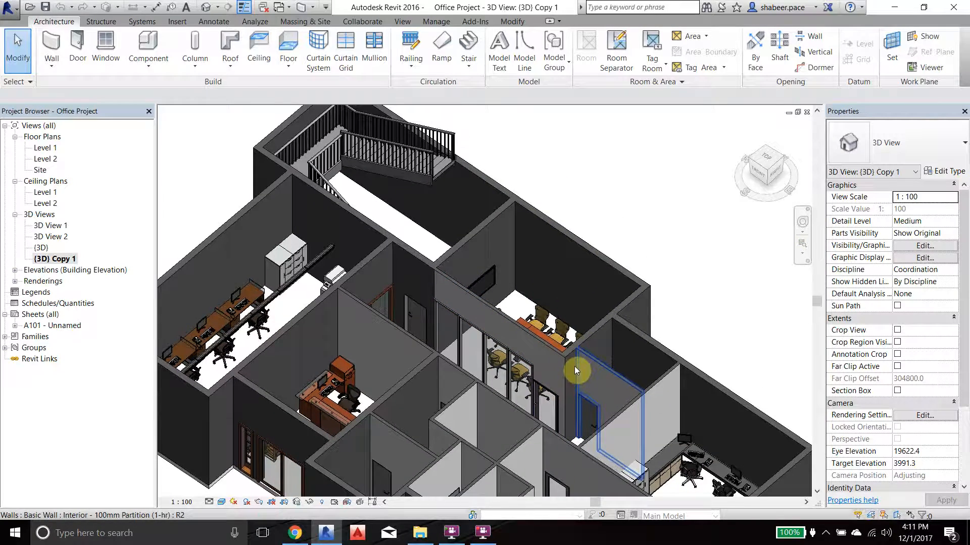
{"action": "scroll", "coordinate": [464, 272], "scroll_direction": "down", "scroll_amount": 1}
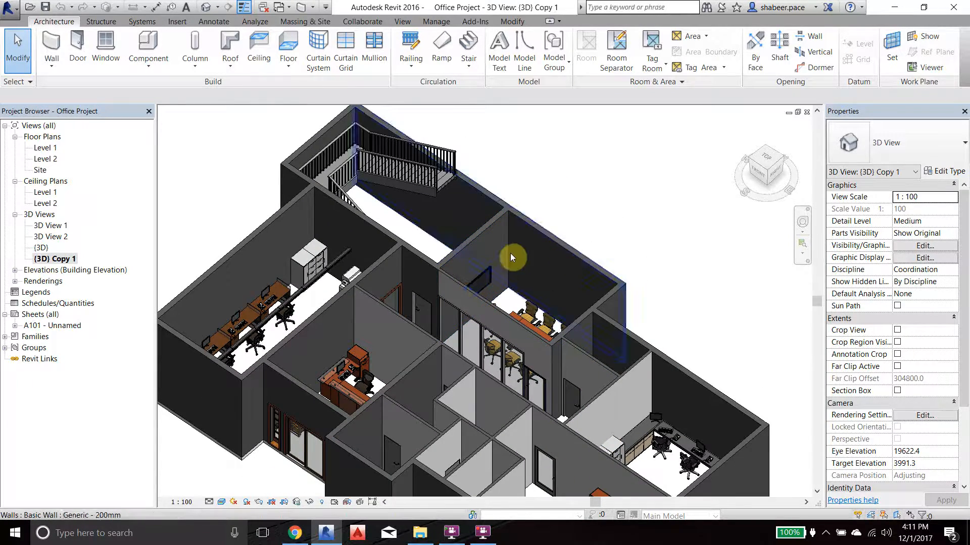
{"action": "middle_click_drag", "start_coordinate": [457, 344], "coordinate": [435, 255]}
{"action": "middle_click_drag", "start_coordinate": [410, 297], "coordinate": [443, 286], "text": "shift"}
{"action": "scroll", "coordinate": [286, 444], "scroll_direction": "up", "scroll_amount": 3}
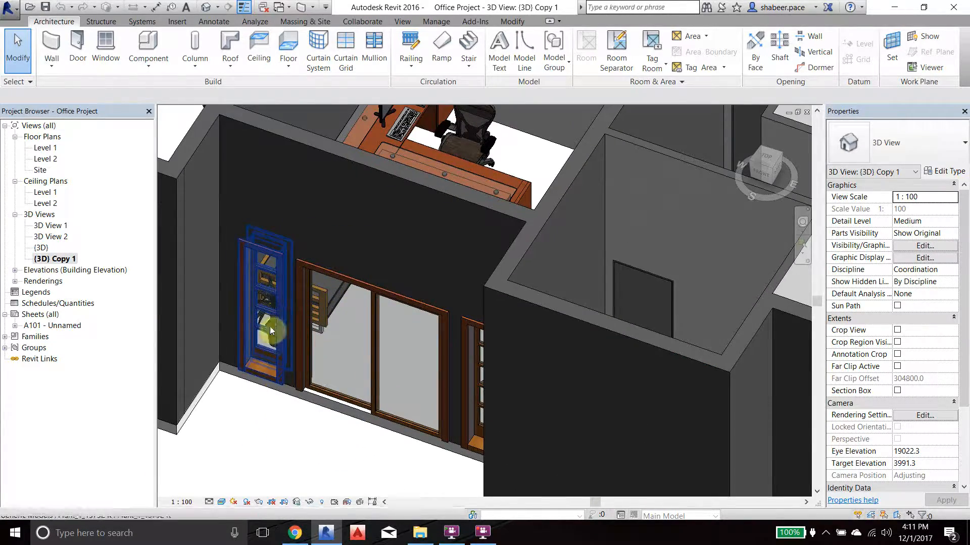
{"action": "scroll", "coordinate": [437, 290], "scroll_direction": "down", "scroll_amount": 3}
{"action": "middle_click_drag", "start_coordinate": [483, 236], "coordinate": [435, 337]}
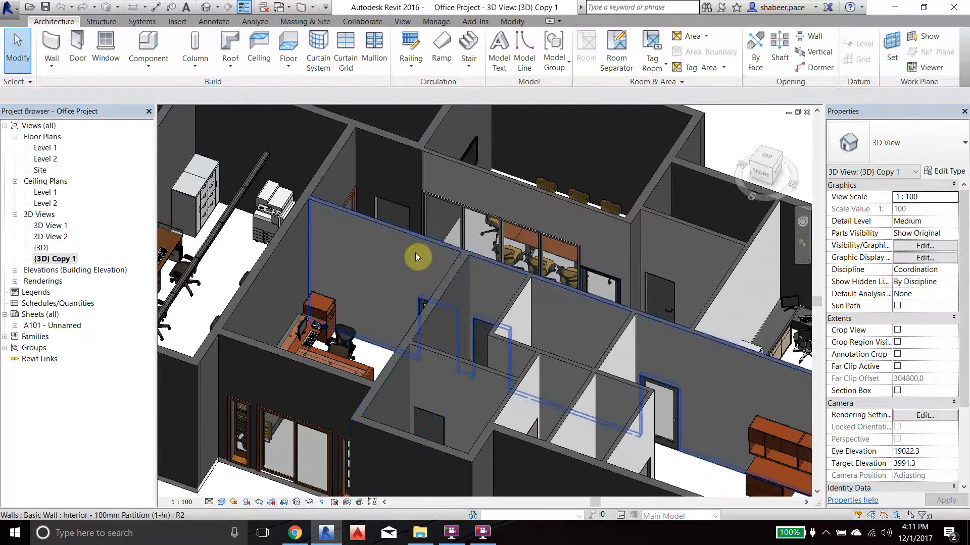
{"action": "middle_click_drag", "start_coordinate": [433, 256], "coordinate": [525, 233], "text": "shift"}
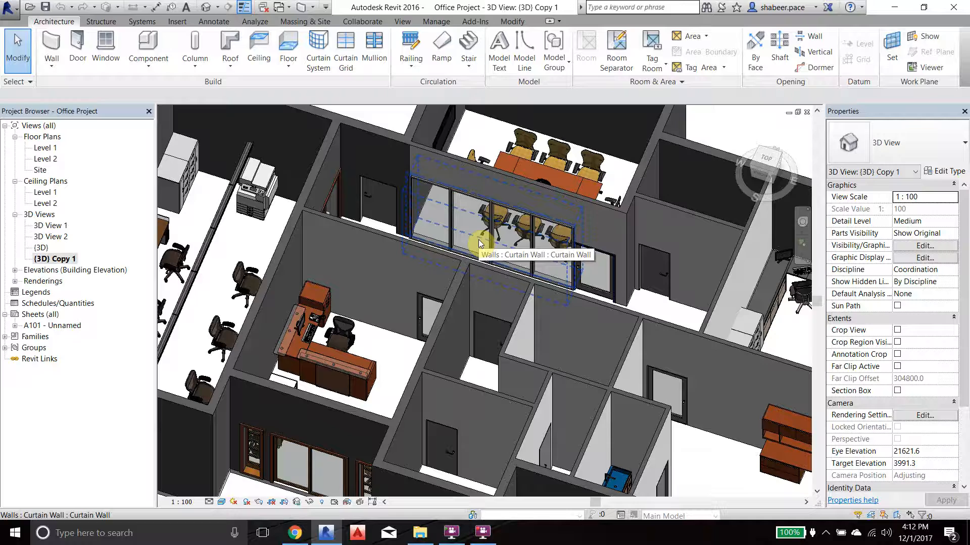
Step: Close the Office Project views and return to the LEVEL 1 floor plan of Office Plan
{"action": "scroll", "coordinate": [470, 254], "scroll_direction": "down", "scroll_amount": 1}
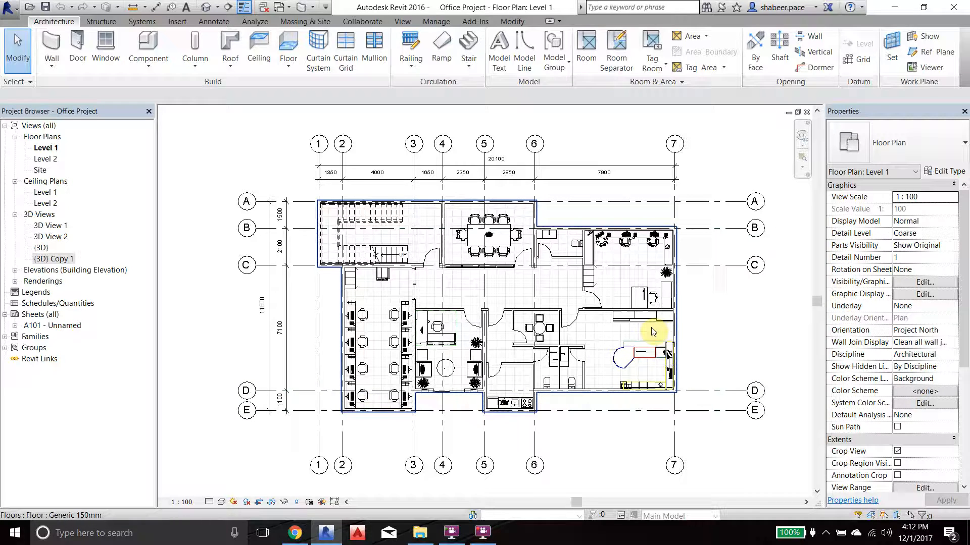
{"action": "left_click", "coordinate": [807, 112]}
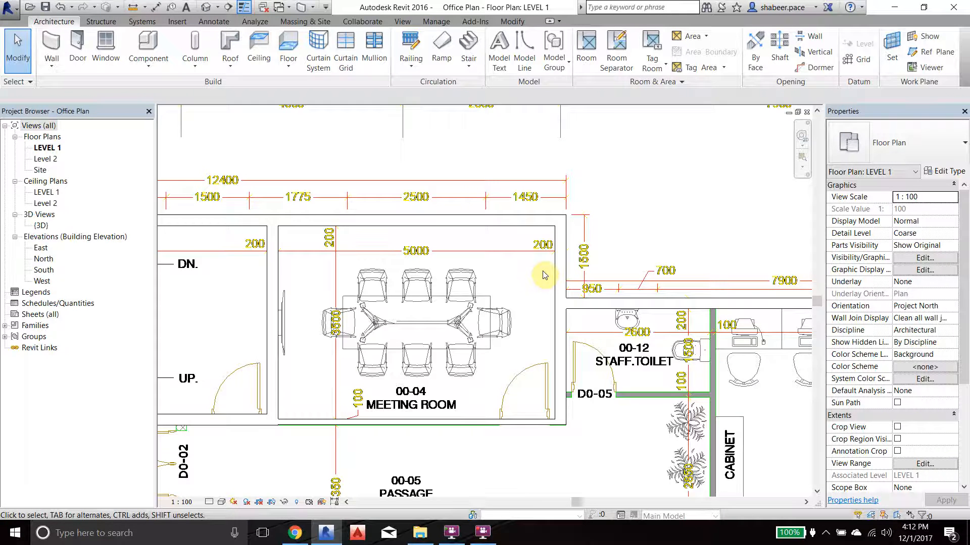
{"action": "scroll", "coordinate": [474, 206], "scroll_direction": "down", "scroll_amount": 3}
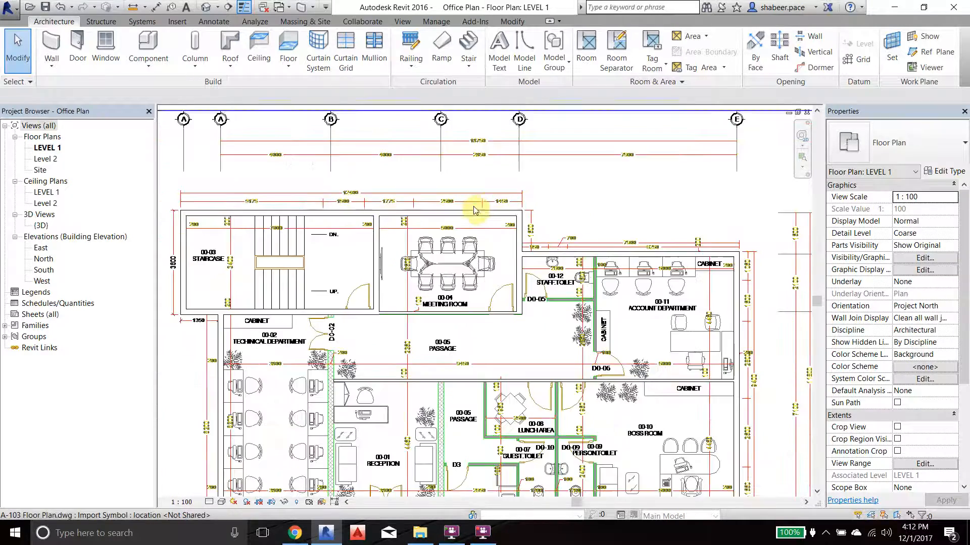